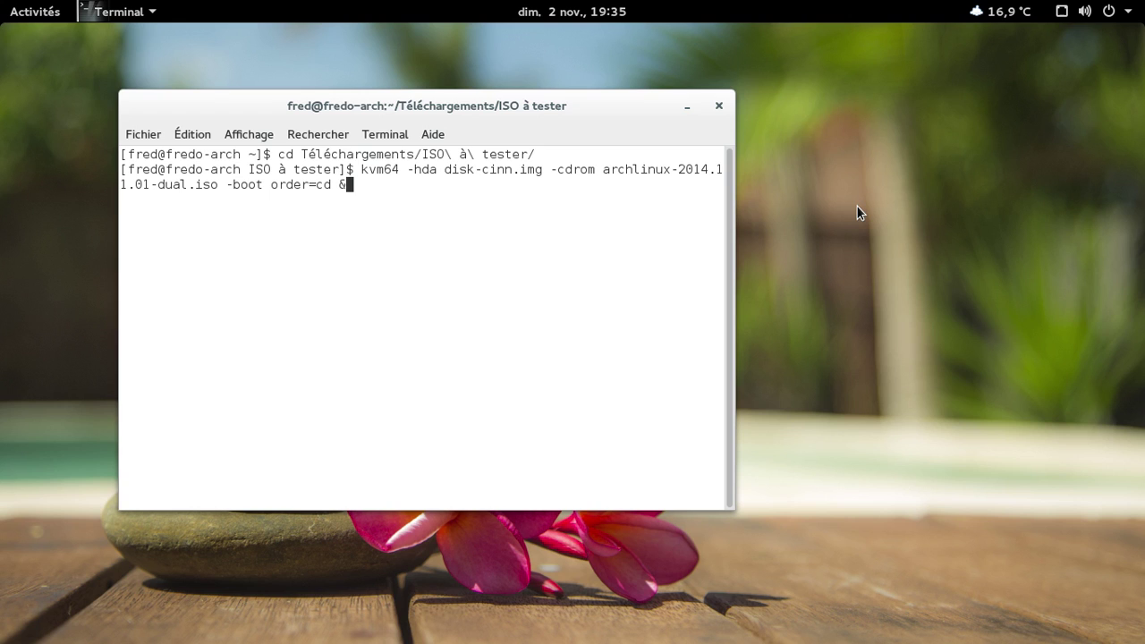
- Launch the virtual machine with the prepared kvm64 command and boot the Arch Linux entry
{"action": "key", "text": "Return"}
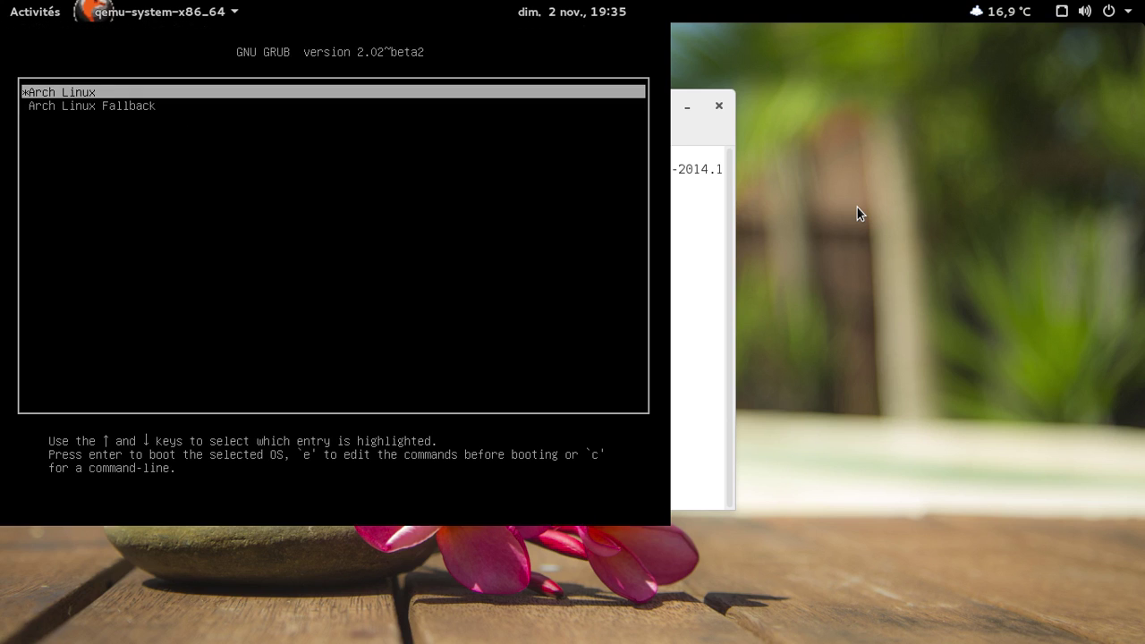
{"action": "key", "text": "Return"}
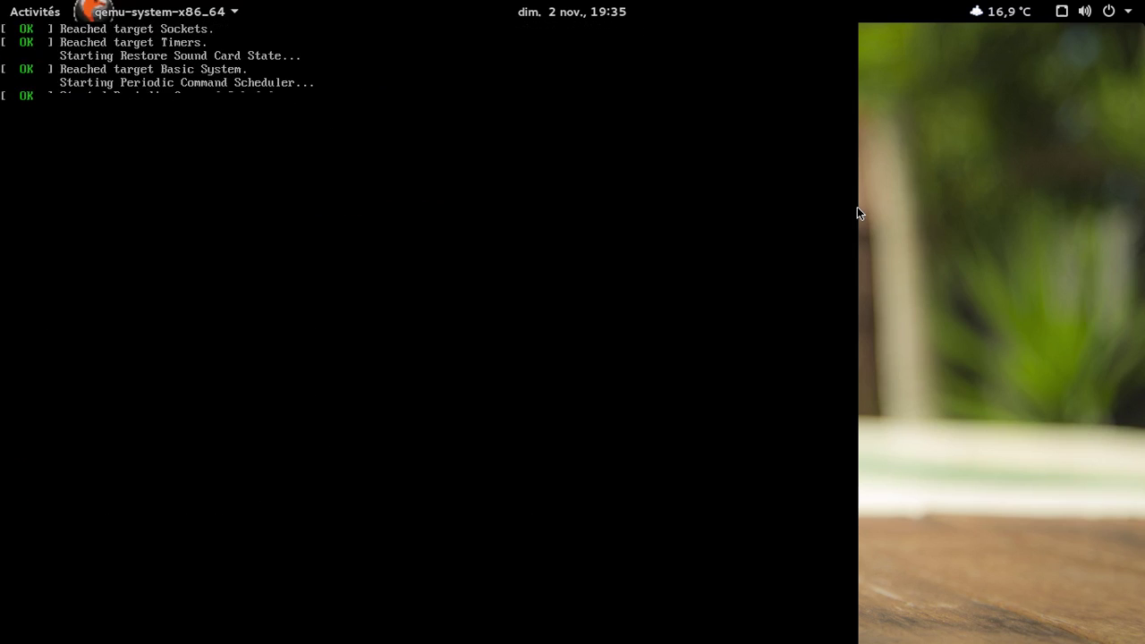
- Set the host's microphone input volume slightly above the Non amplifié mark in the sound settings, then close them
{"action": "left_click", "coordinate": [1110, 12]}
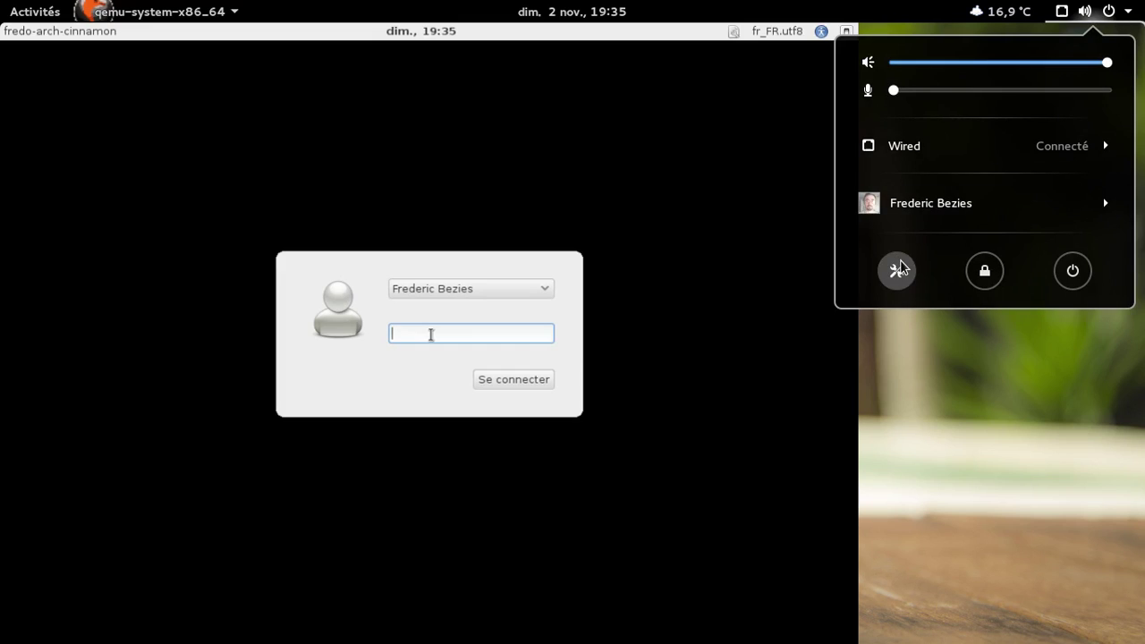
{"action": "left_click", "coordinate": [898, 270]}
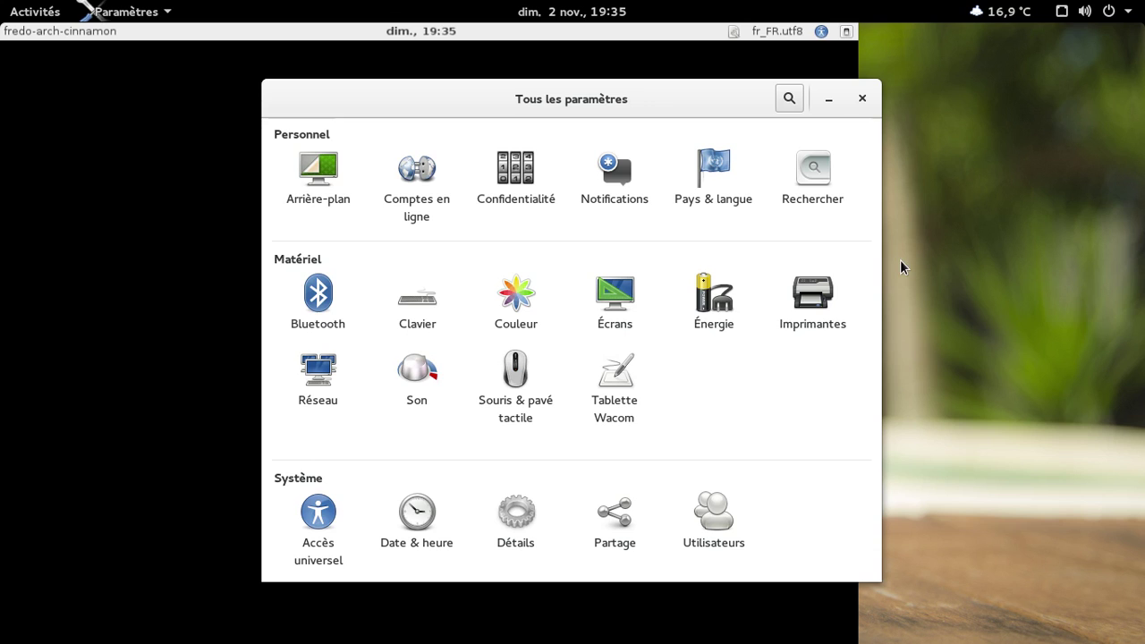
{"action": "left_click", "coordinate": [415, 376]}
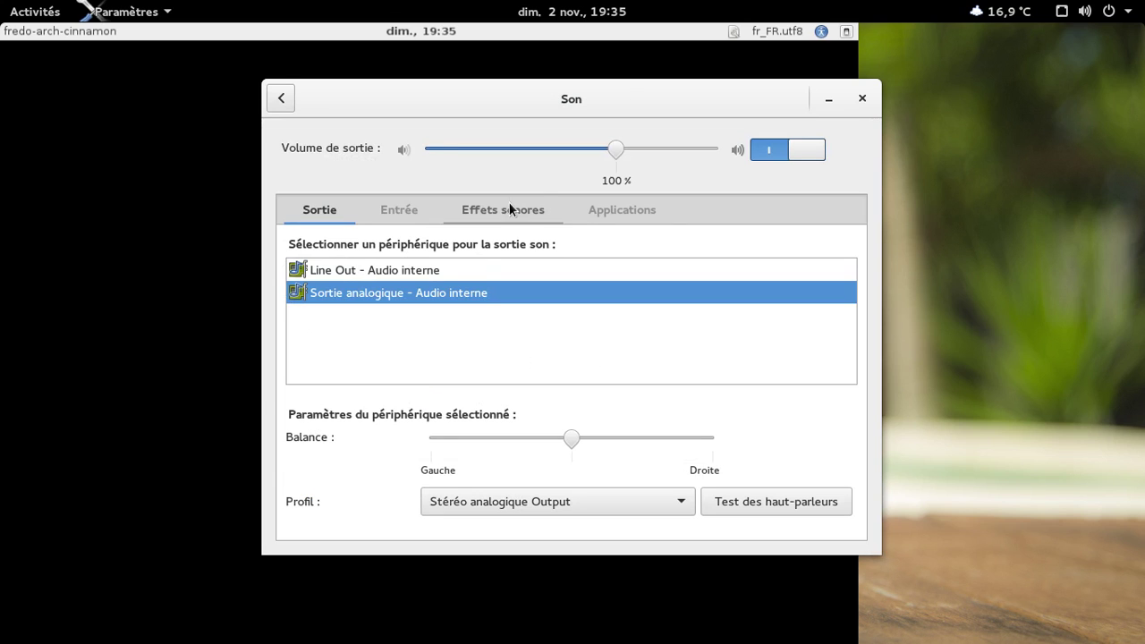
{"action": "left_click", "coordinate": [413, 214]}
{"action": "left_click", "coordinate": [502, 251]}
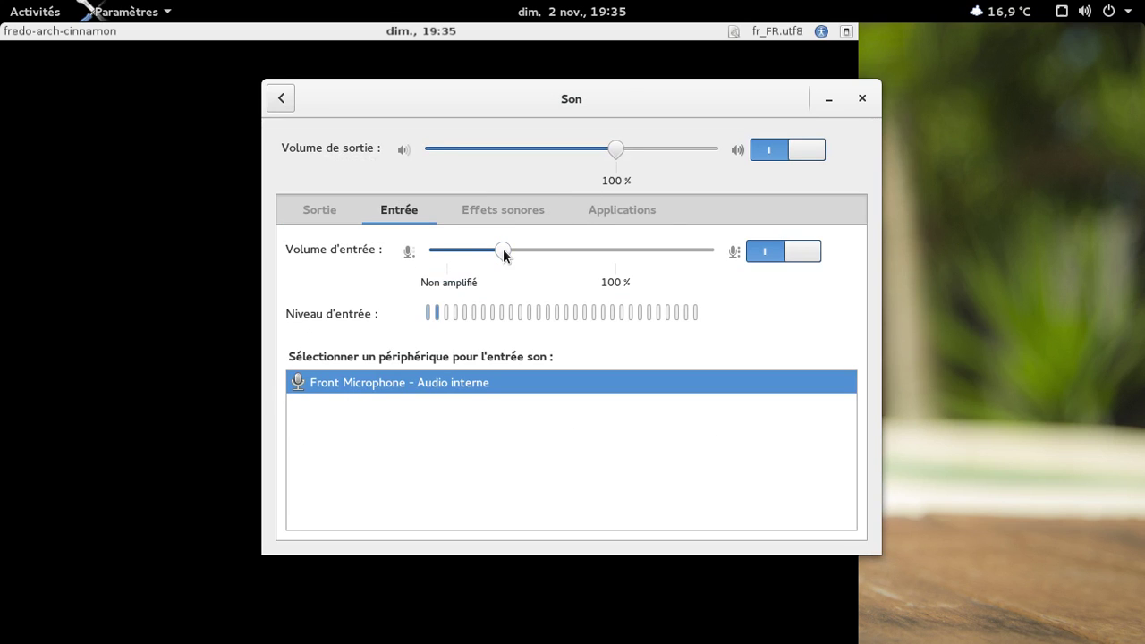
{"action": "left_click", "coordinate": [861, 102]}
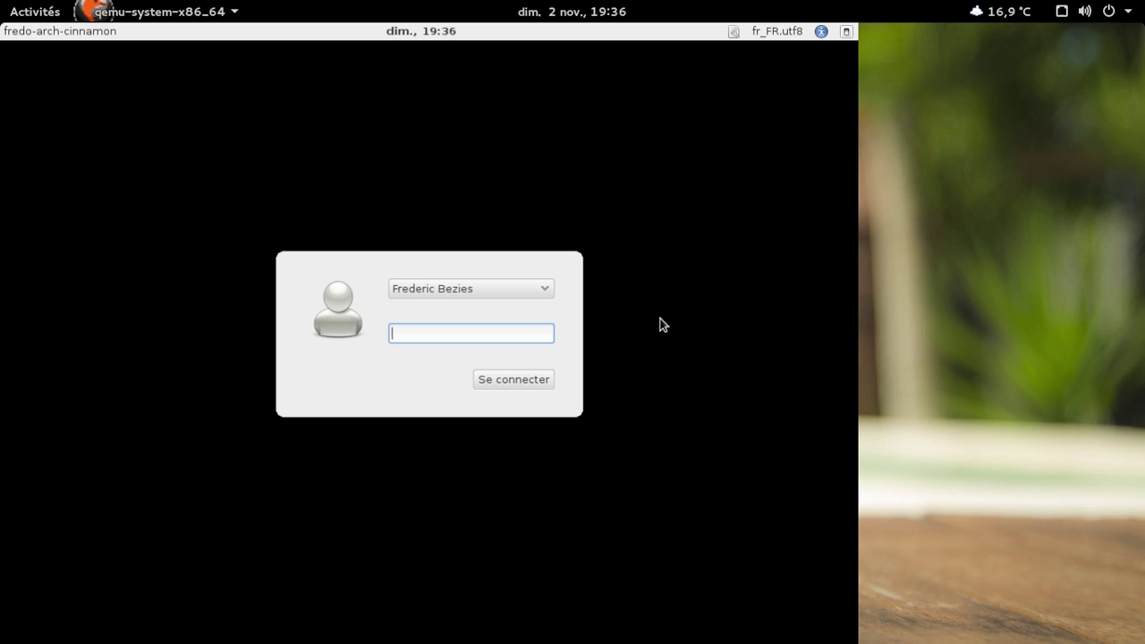
- Log in to the virtual machine's session with the account password and dismiss the software rendering notification
{"action": "type", "text": "••••••••"}
{"action": "key", "text": "Return"}
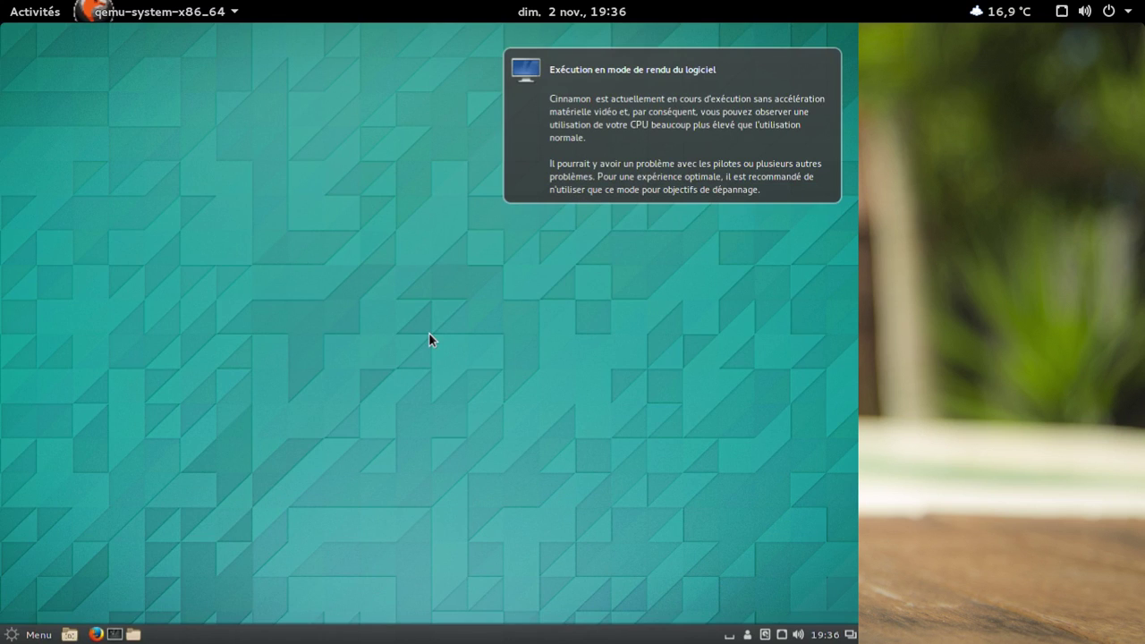
{"action": "left_click", "coordinate": [701, 123]}
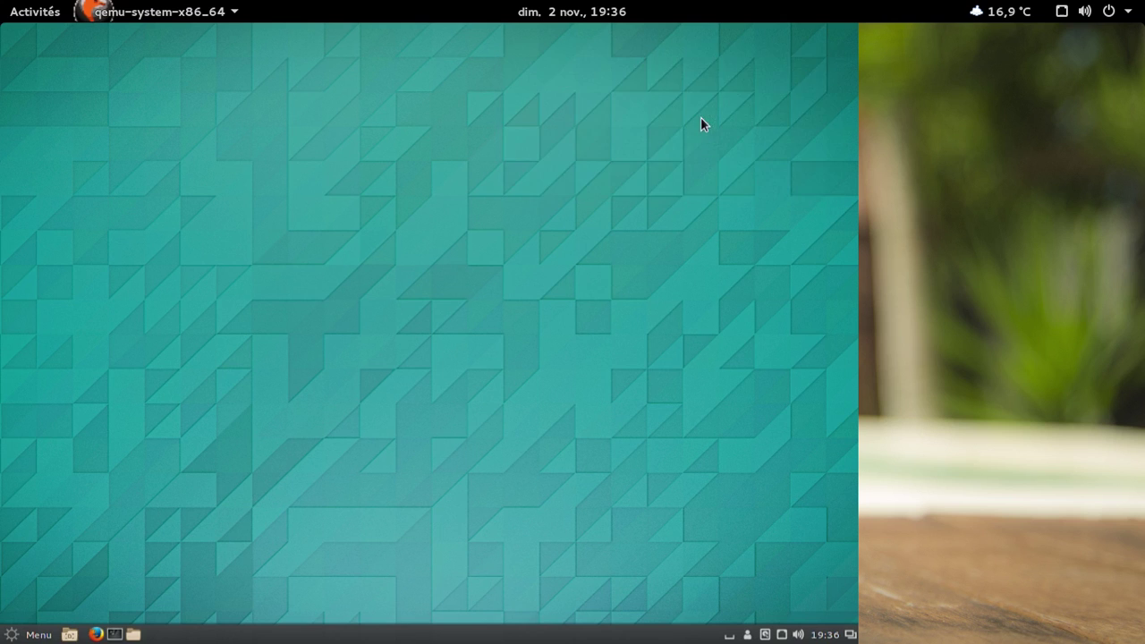
{"action": "left_click", "coordinate": [702, 118]}
- Open the home folder in the guest's file manager, view the Nemo version information, and close the window
{"action": "left_click", "coordinate": [39, 635]}
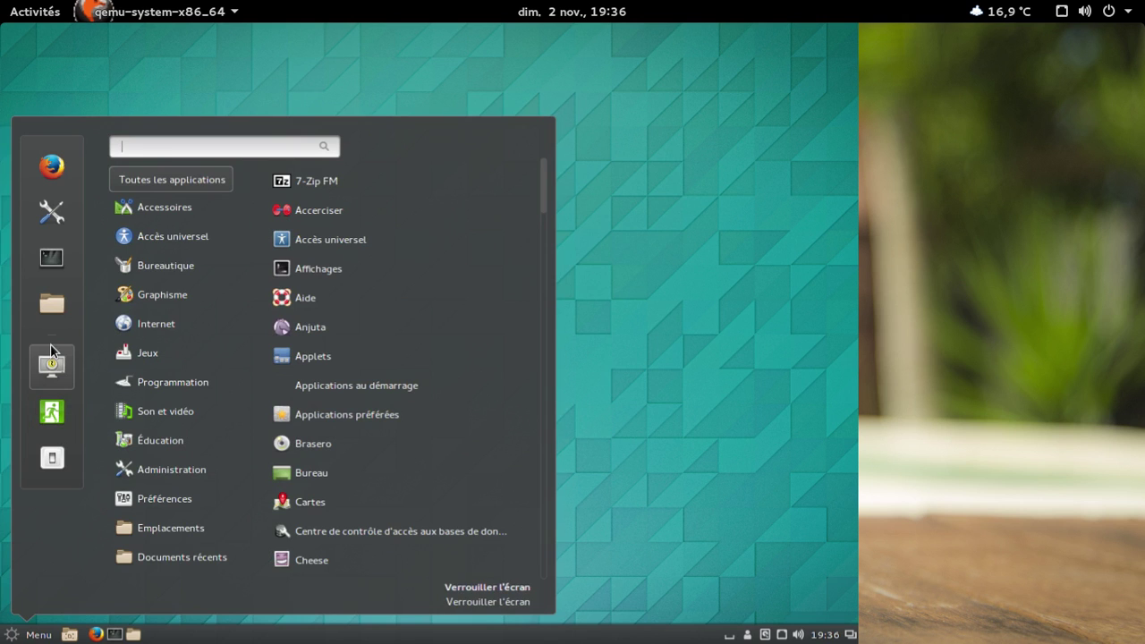
{"action": "mouse_move", "coordinate": [208, 260]}
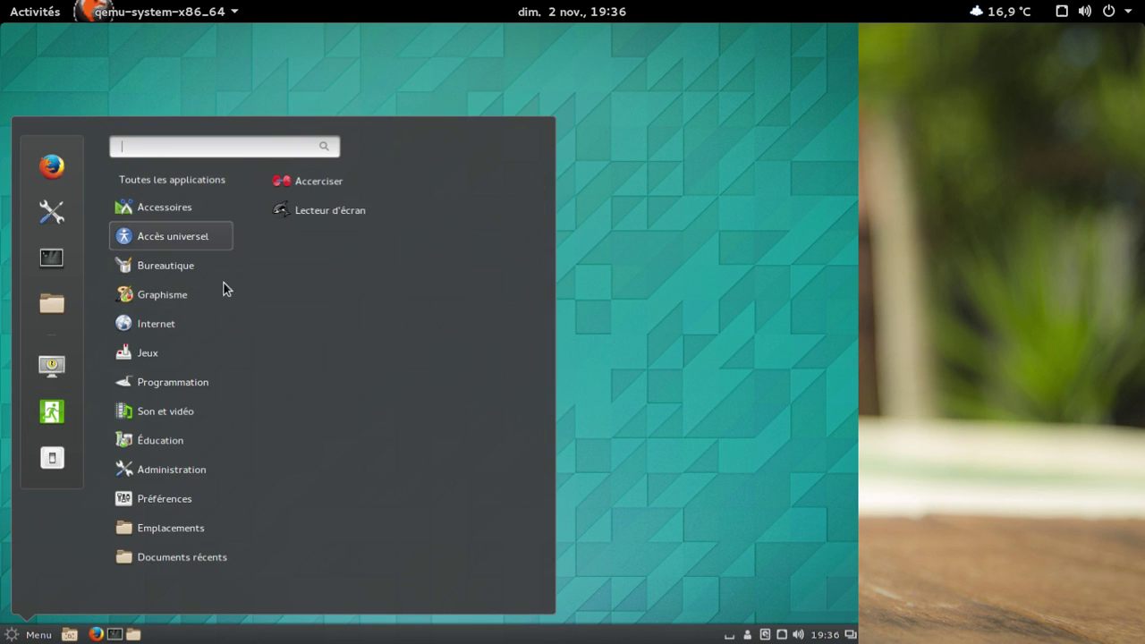
{"action": "left_click", "coordinate": [51, 306]}
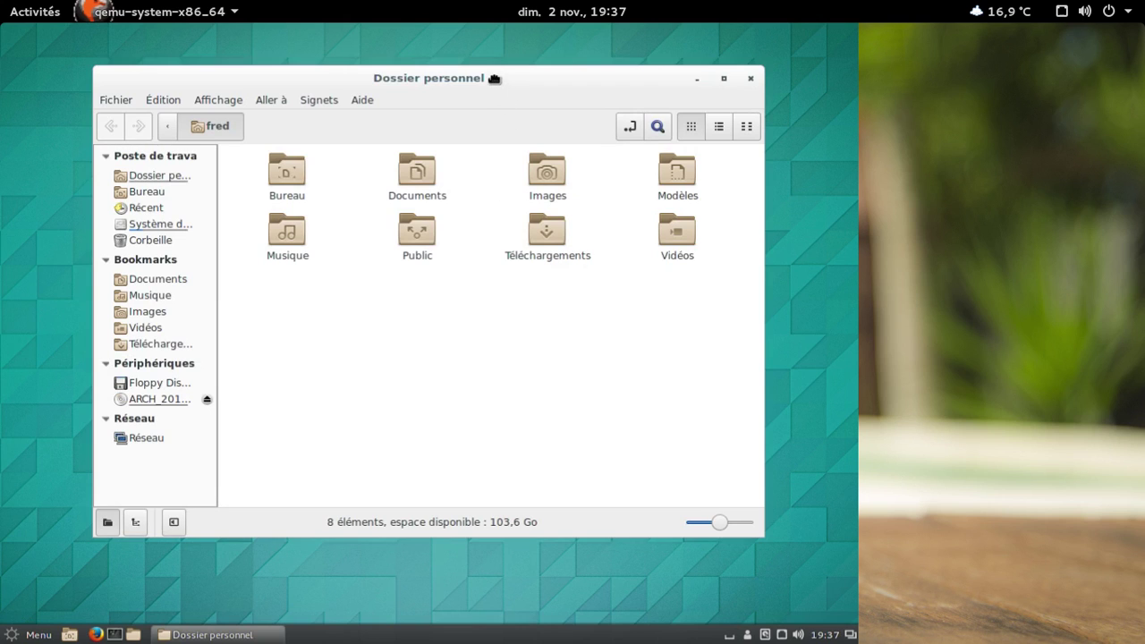
{"action": "left_click_drag", "start_coordinate": [494, 79], "coordinate": [496, 70]}
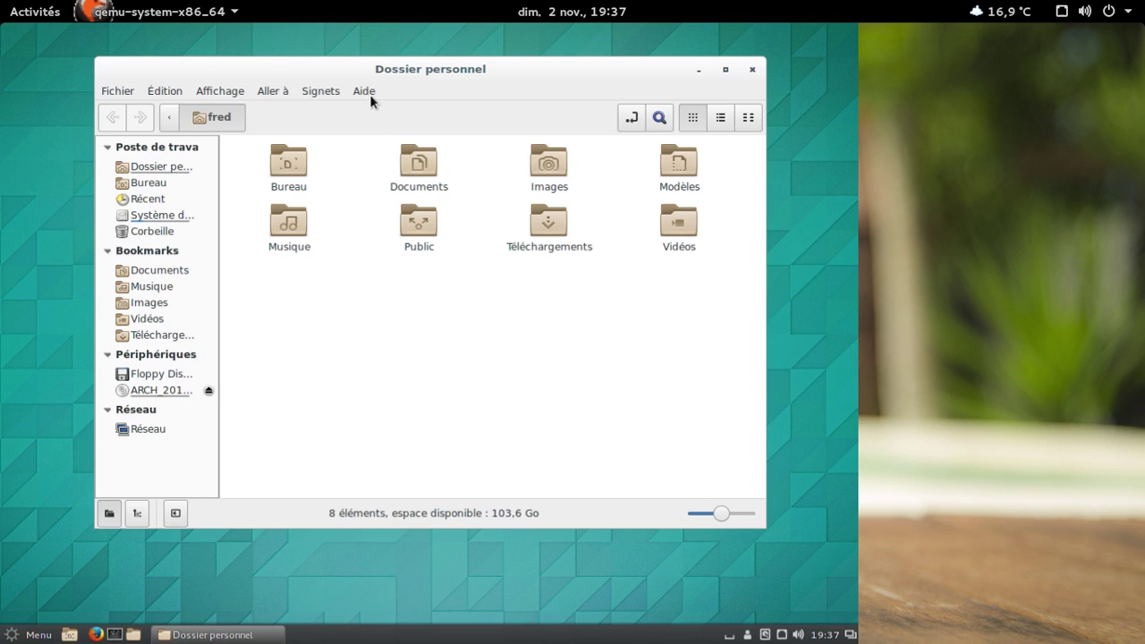
{"action": "left_click", "coordinate": [369, 95]}
{"action": "left_click", "coordinate": [384, 132]}
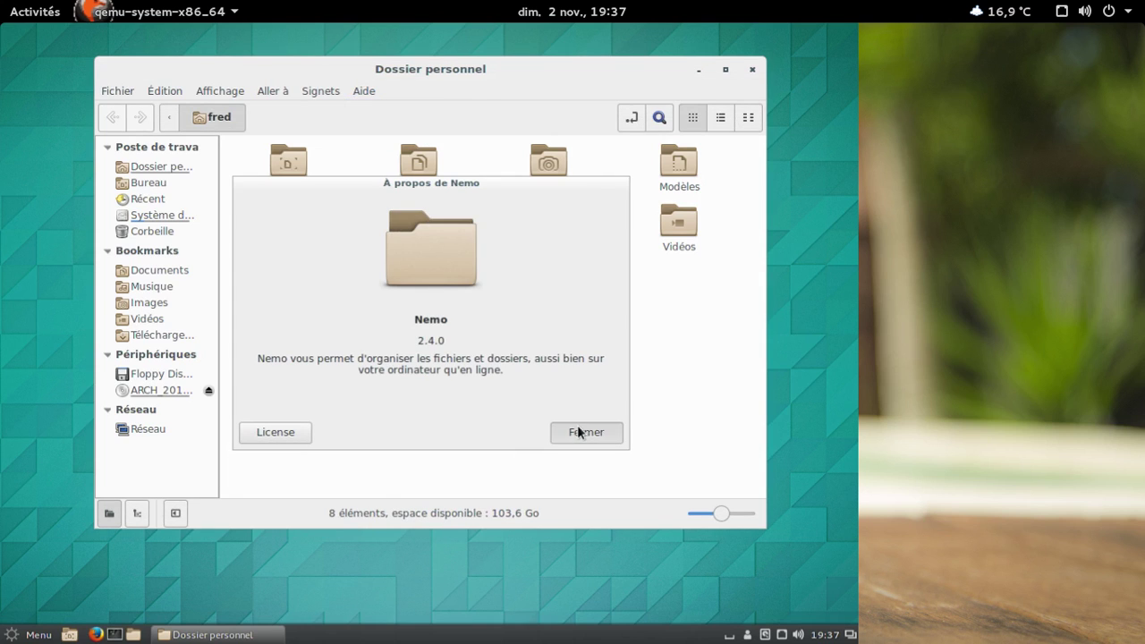
{"action": "left_click", "coordinate": [586, 432]}
{"action": "left_click", "coordinate": [753, 70]}
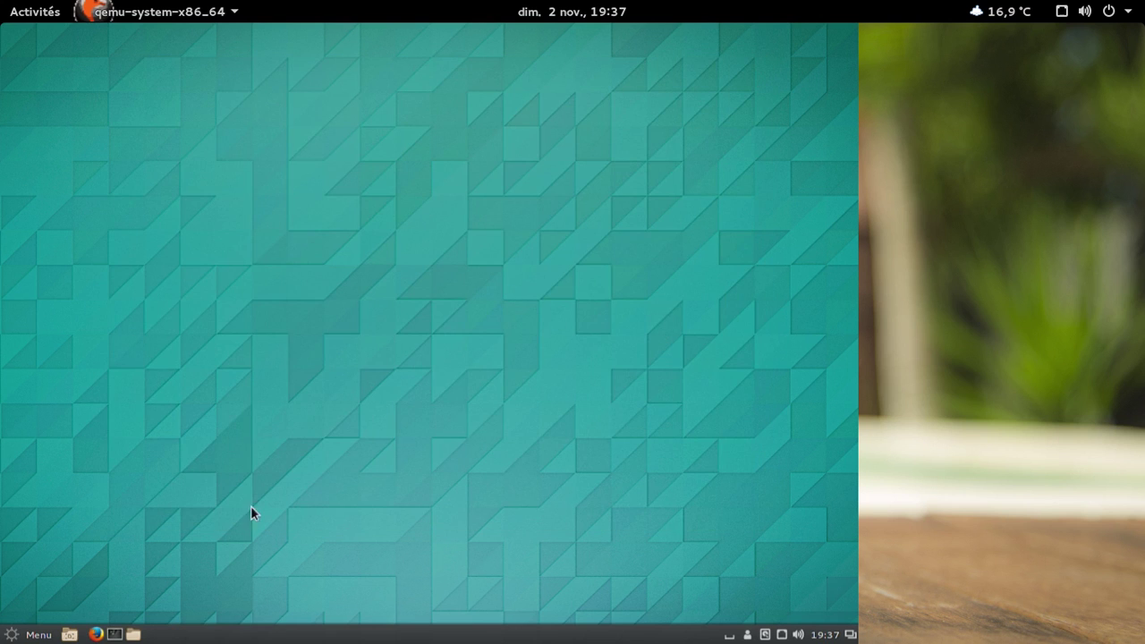
- Open Cinnamon's system settings, examine the Effets options, and return to the settings overview
{"action": "left_click", "coordinate": [39, 636]}
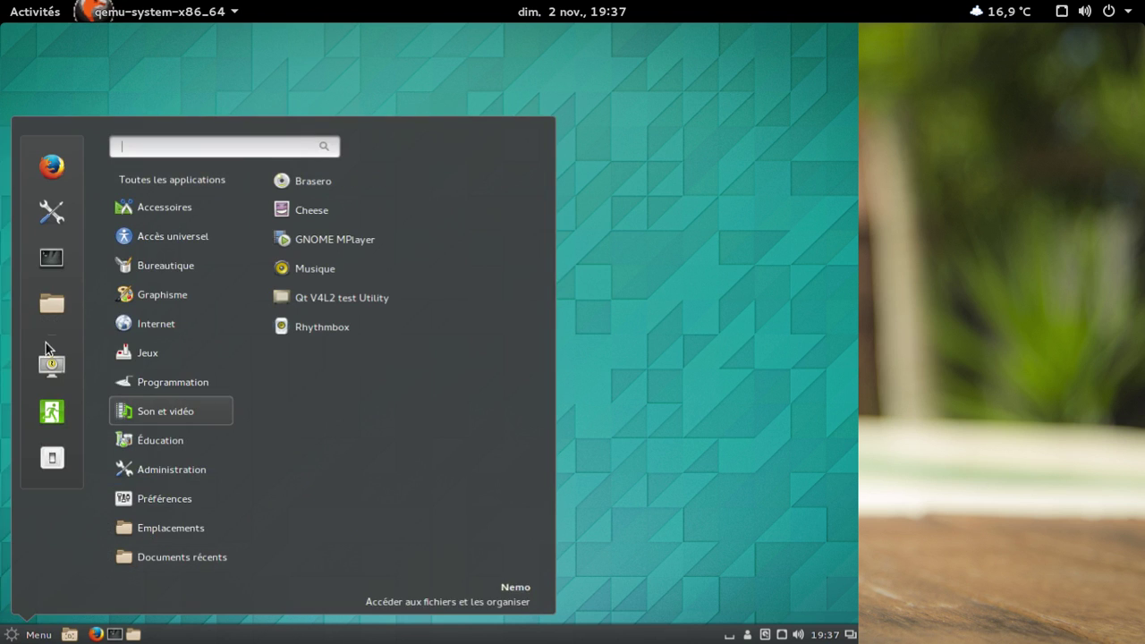
{"action": "left_click", "coordinate": [55, 219]}
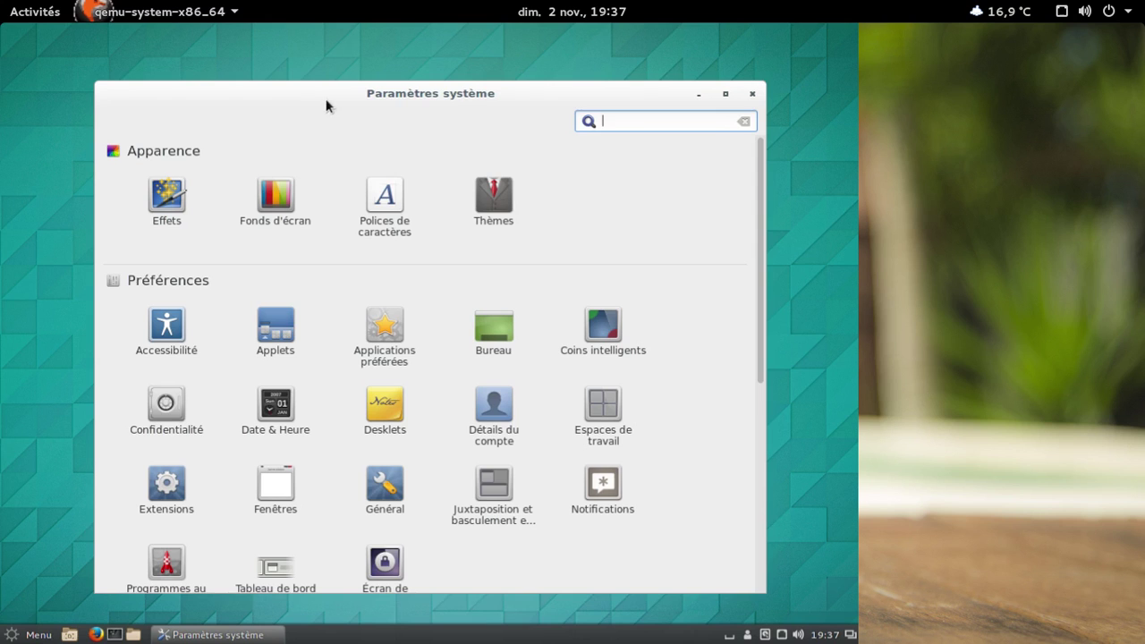
{"action": "left_click_drag", "start_coordinate": [314, 87], "coordinate": [301, 60]}
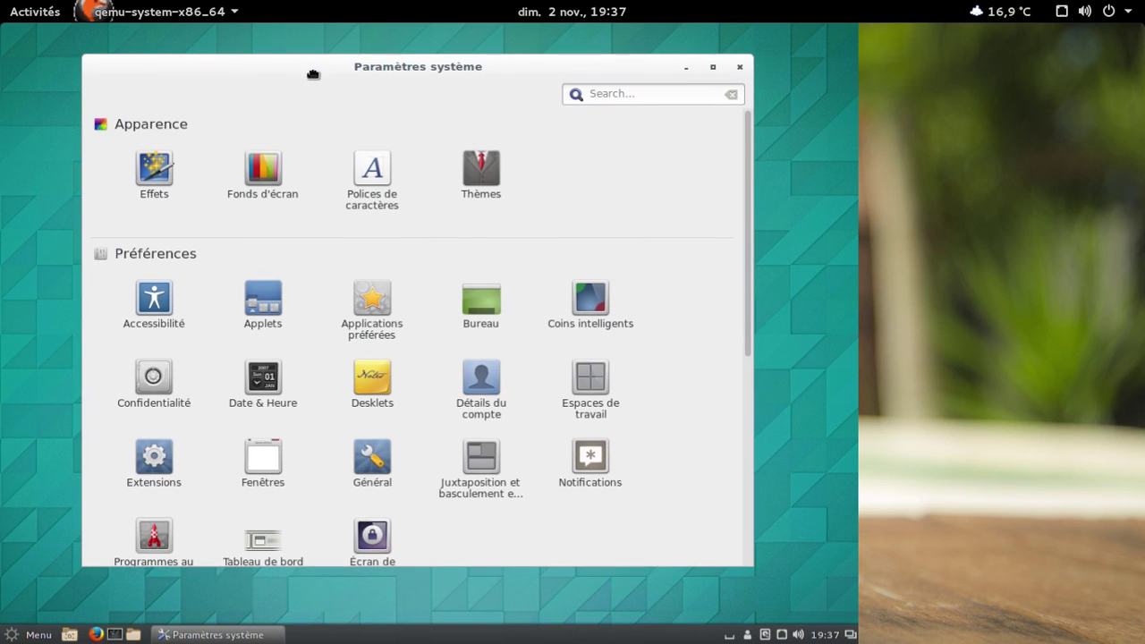
{"action": "left_click", "coordinate": [145, 161]}
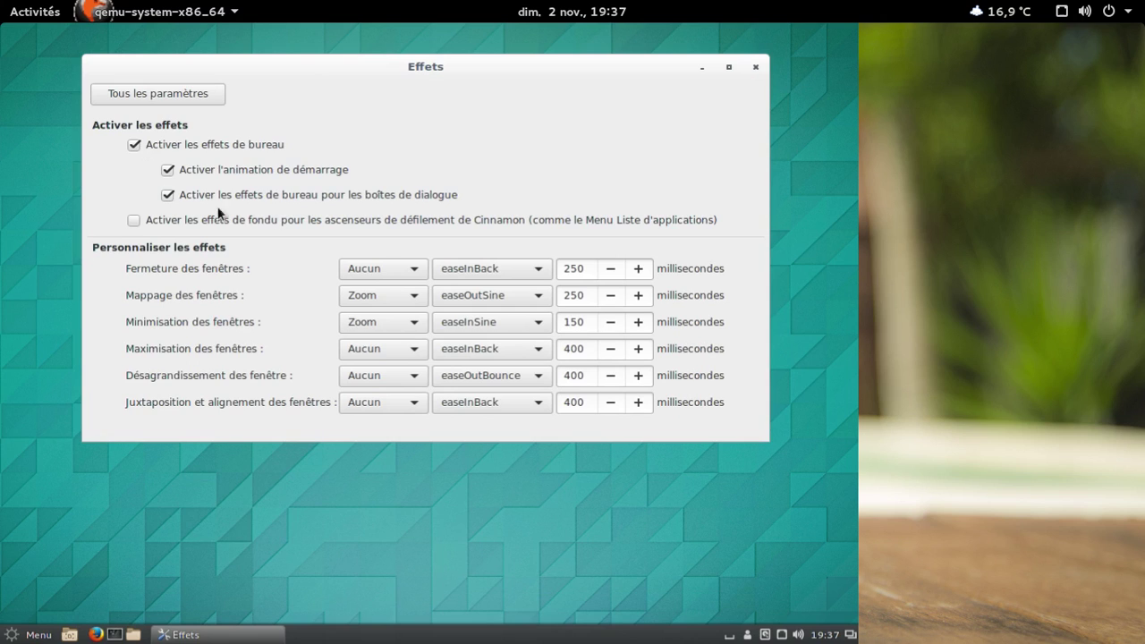
{"action": "left_click", "coordinate": [204, 93]}
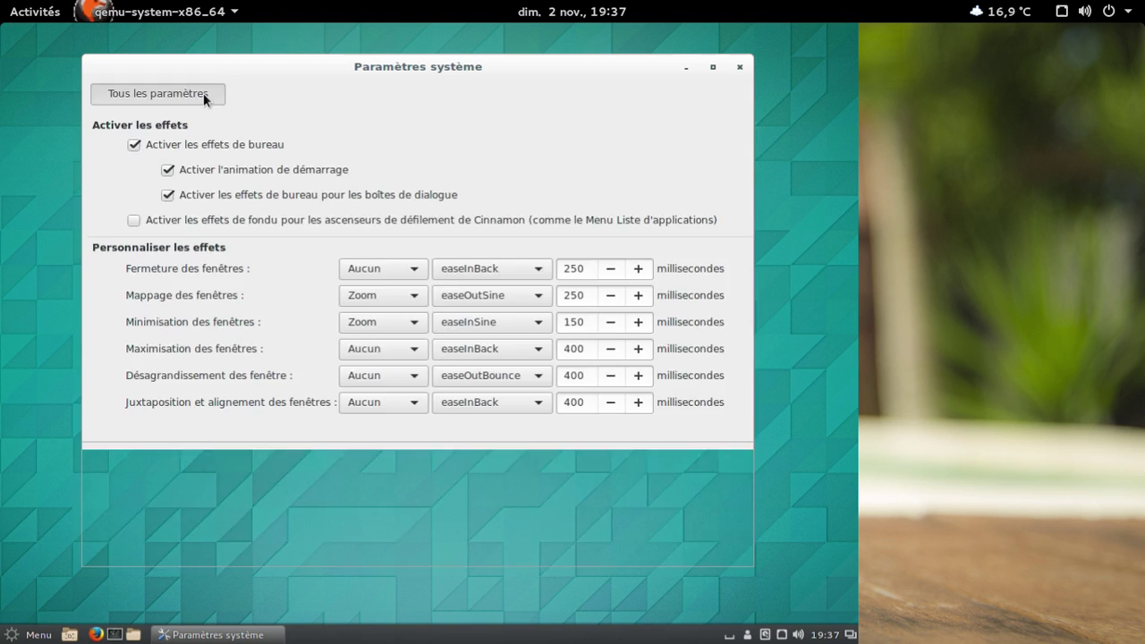
{"action": "left_click_drag", "start_coordinate": [311, 75], "coordinate": [306, 89]}
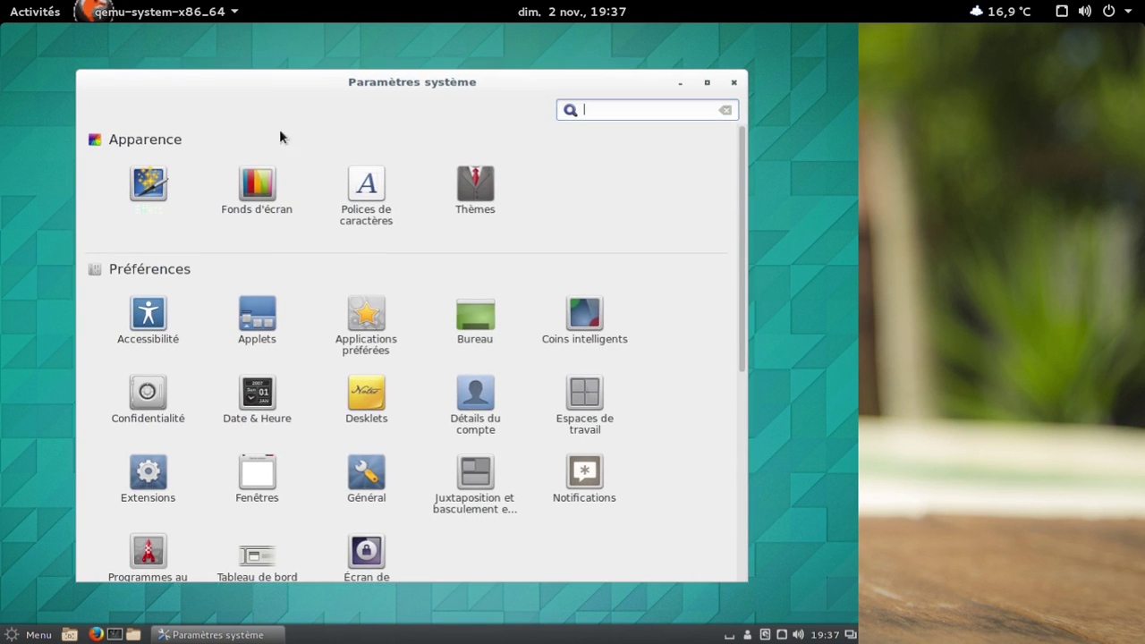
- Examine the wallpapers offered in the Backgrounds and Adwaita collections, and return to the settings overview
{"action": "left_click", "coordinate": [247, 191]}
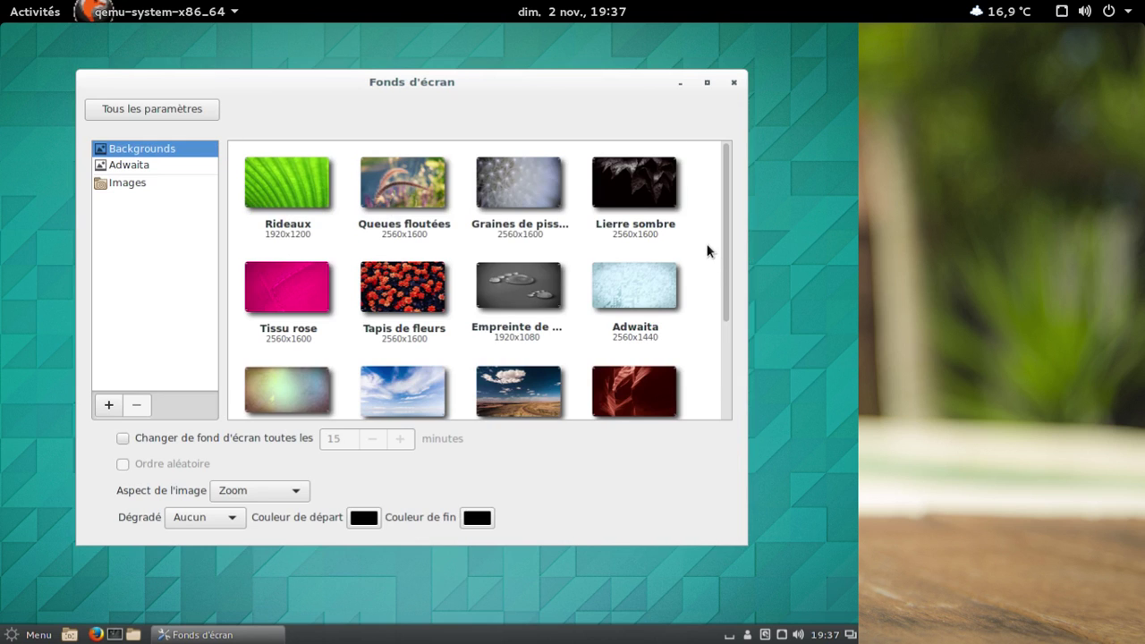
{"action": "scroll", "coordinate": [707, 252], "scroll_direction": "down", "scroll_amount": 3}
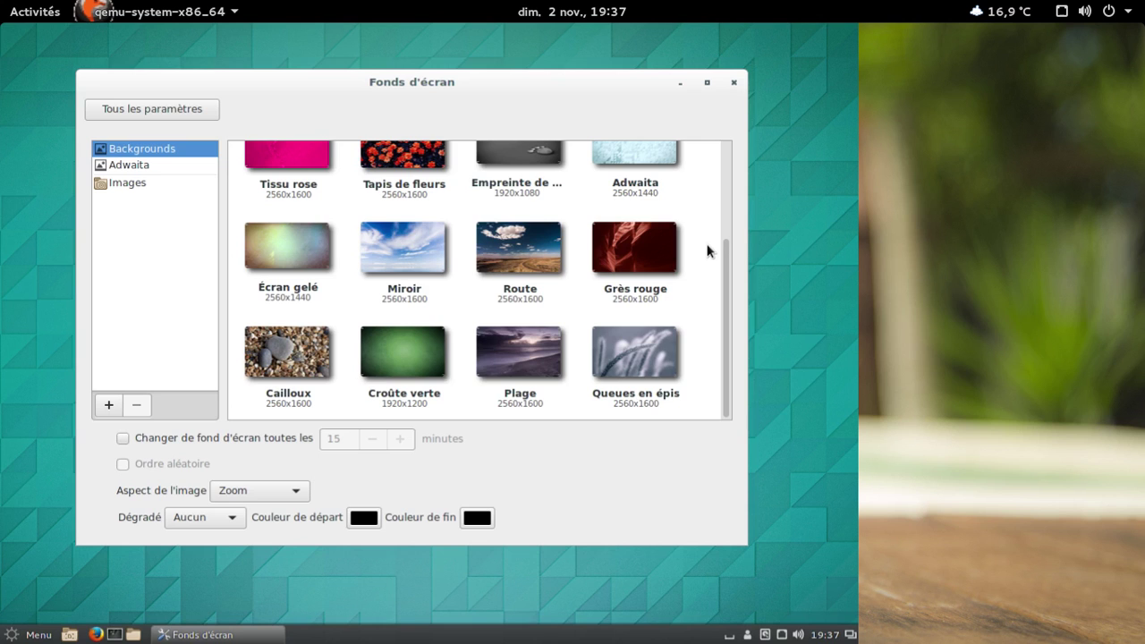
{"action": "scroll", "coordinate": [707, 251], "scroll_direction": "up", "scroll_amount": 3}
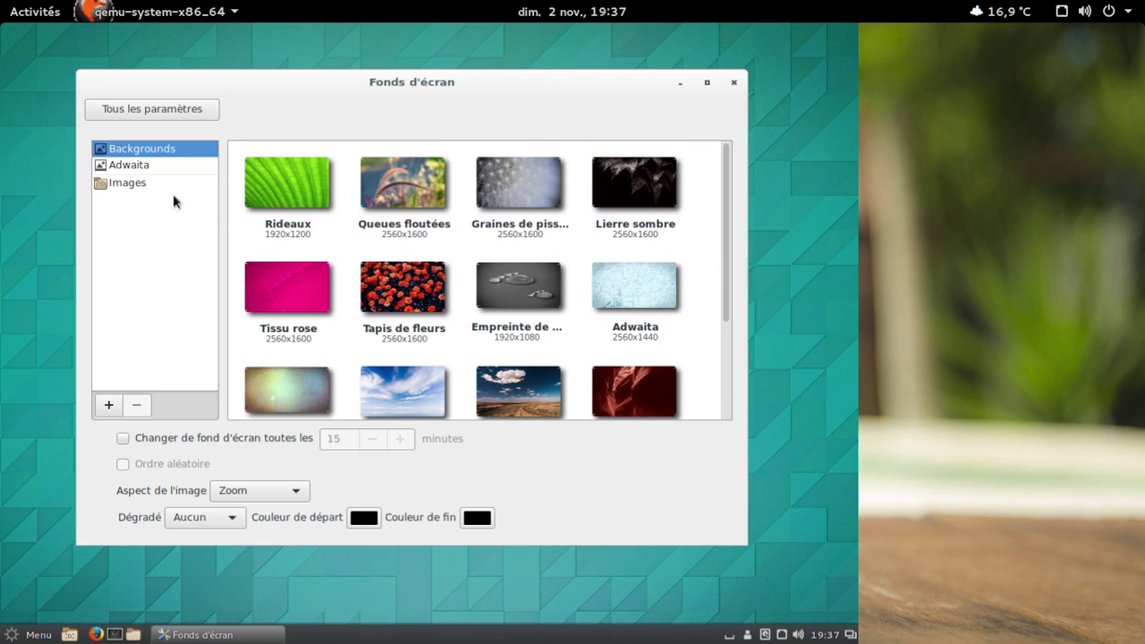
{"action": "left_click", "coordinate": [112, 167]}
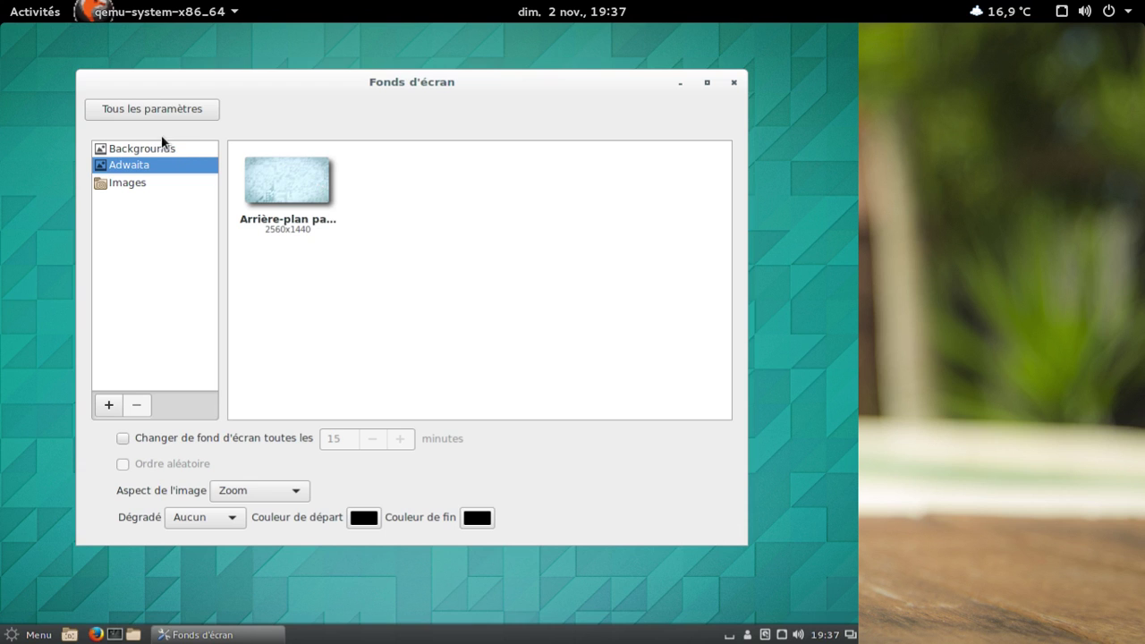
{"action": "left_click", "coordinate": [134, 108]}
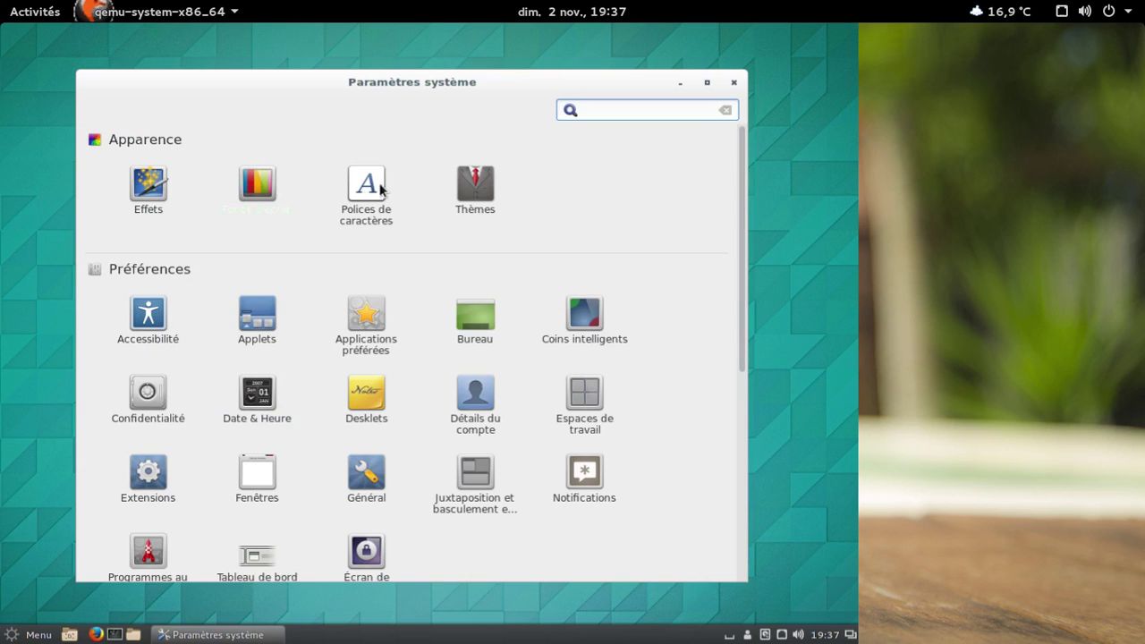
- Open the theme settings and look in the Téléchargements folder for the mint-cinnamon-themes package
{"action": "left_click", "coordinate": [483, 183]}
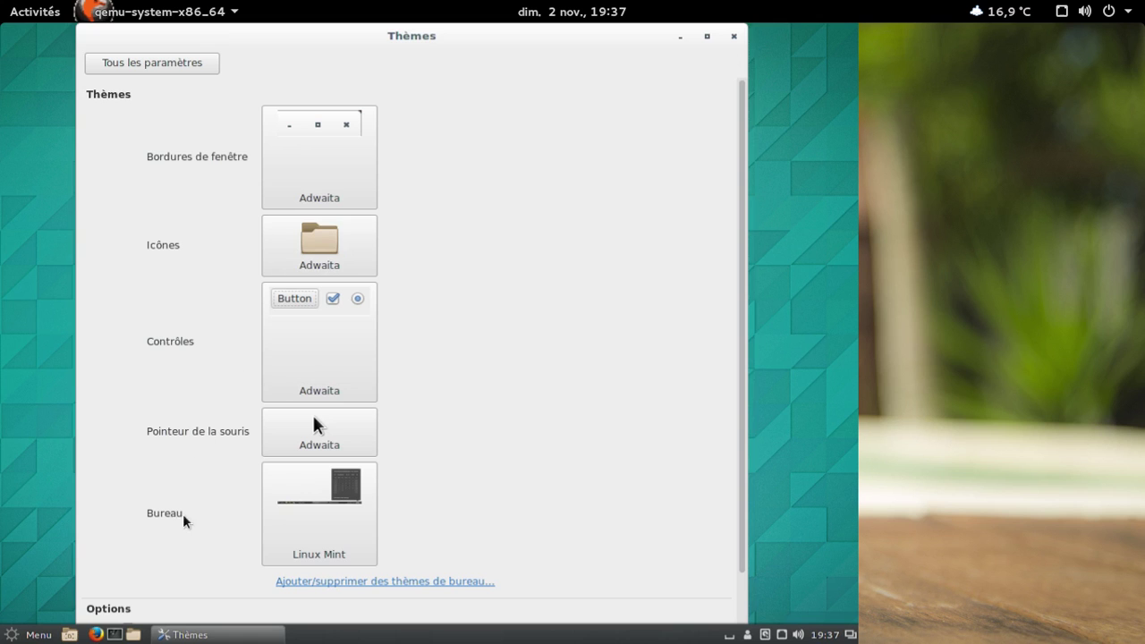
{"action": "left_click", "coordinate": [136, 634]}
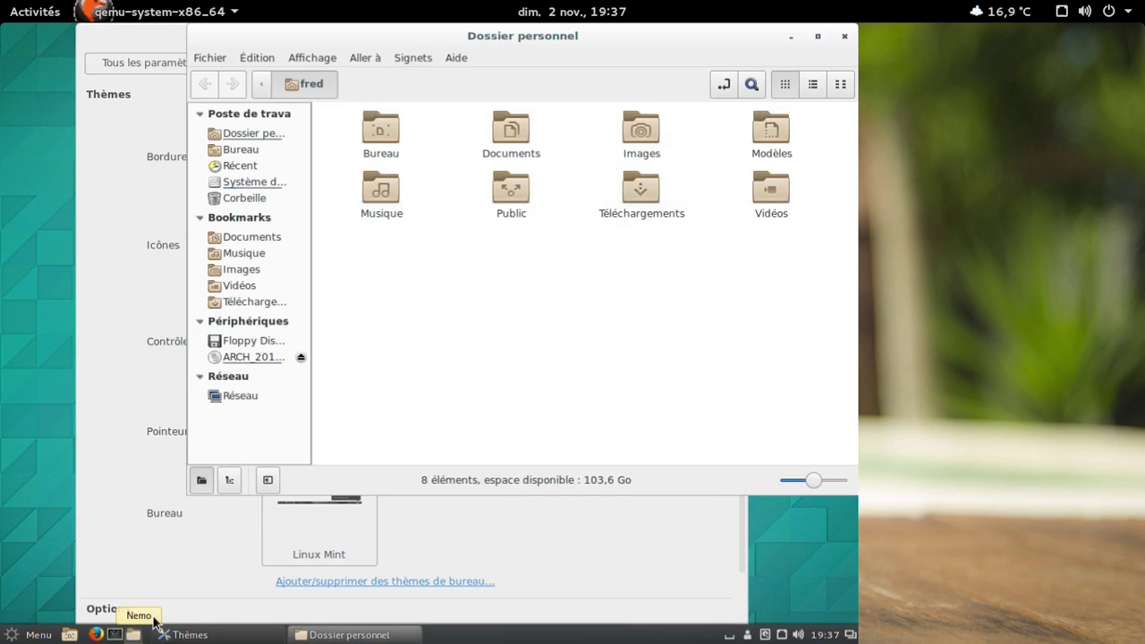
{"action": "double_click", "coordinate": [632, 184]}
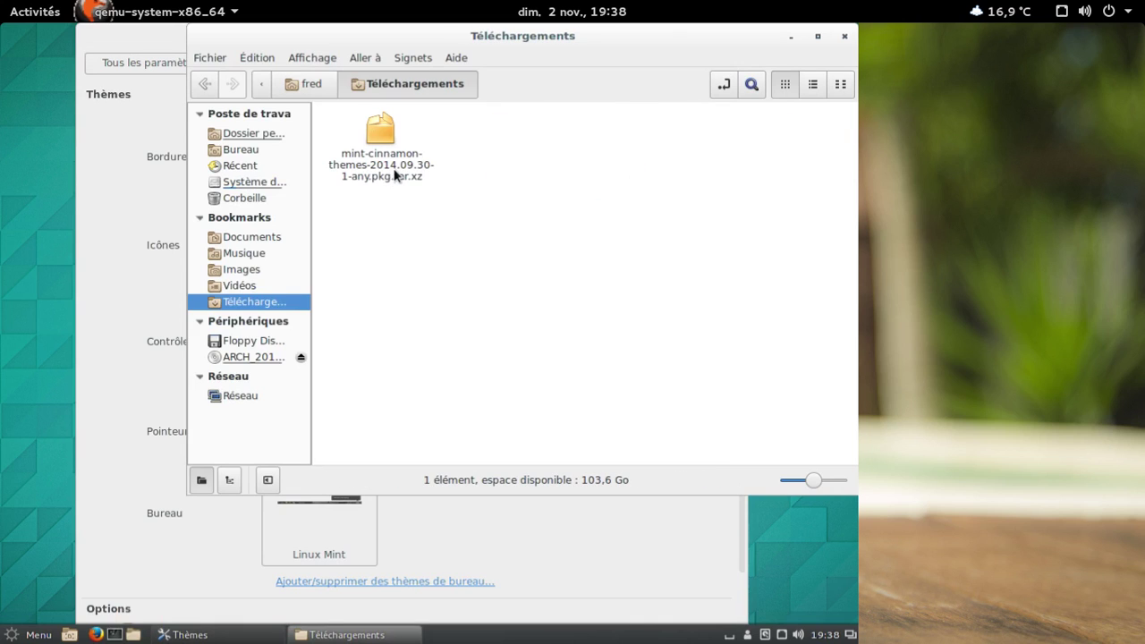
{"action": "left_click", "coordinate": [842, 37]}
- Set the Bureau theme to Mint-X and check how the applications menu looks with it
{"action": "left_click", "coordinate": [363, 520]}
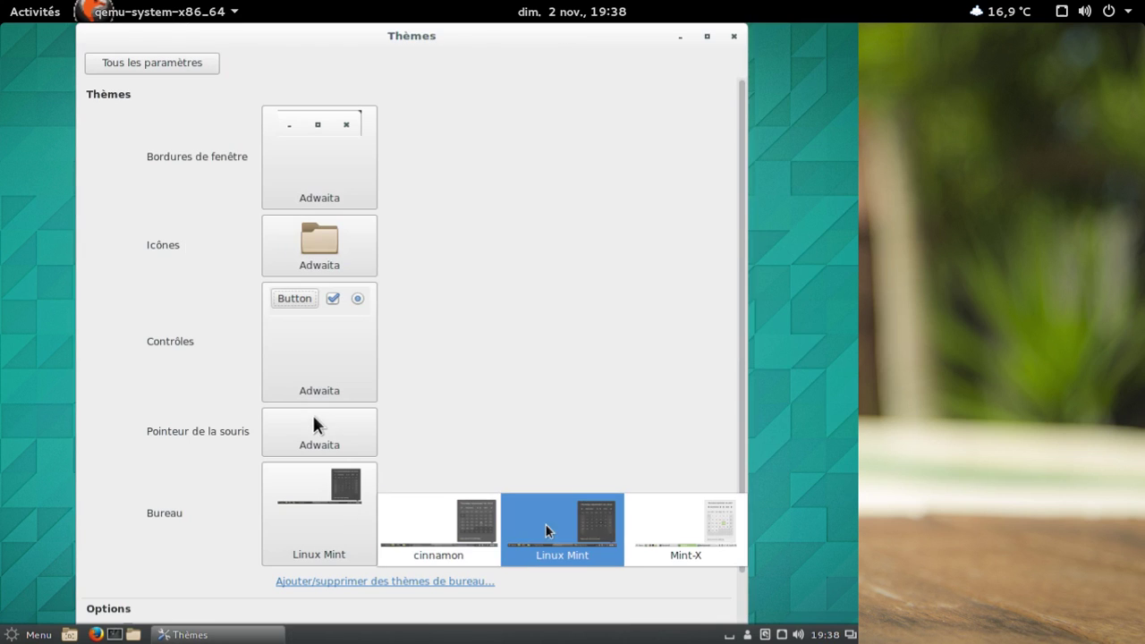
{"action": "left_click", "coordinate": [663, 512]}
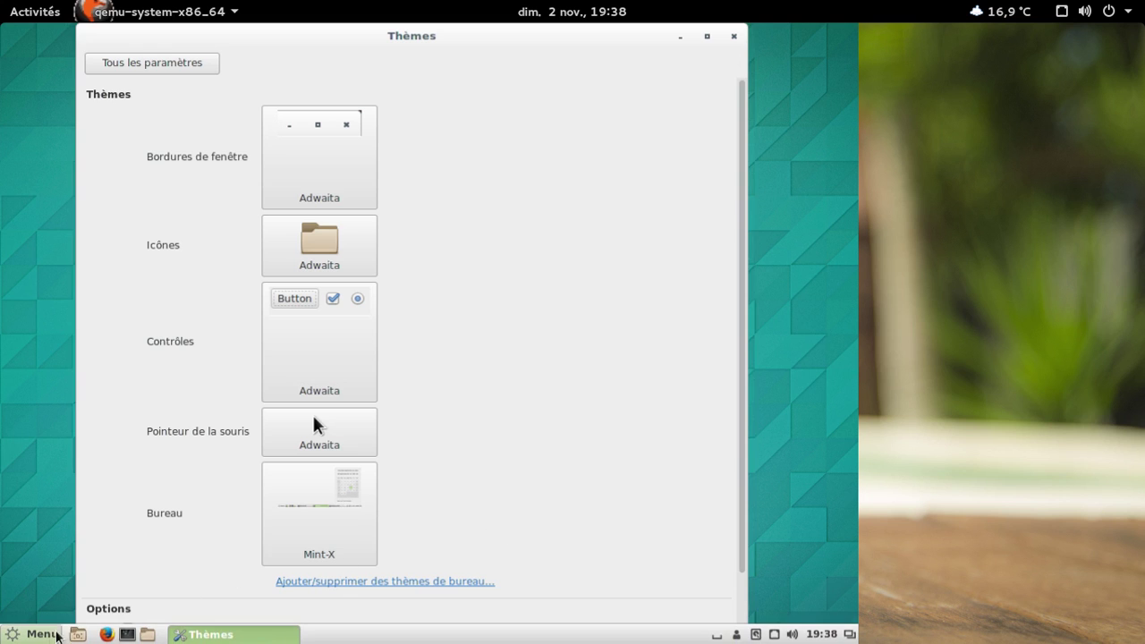
{"action": "left_click", "coordinate": [51, 637]}
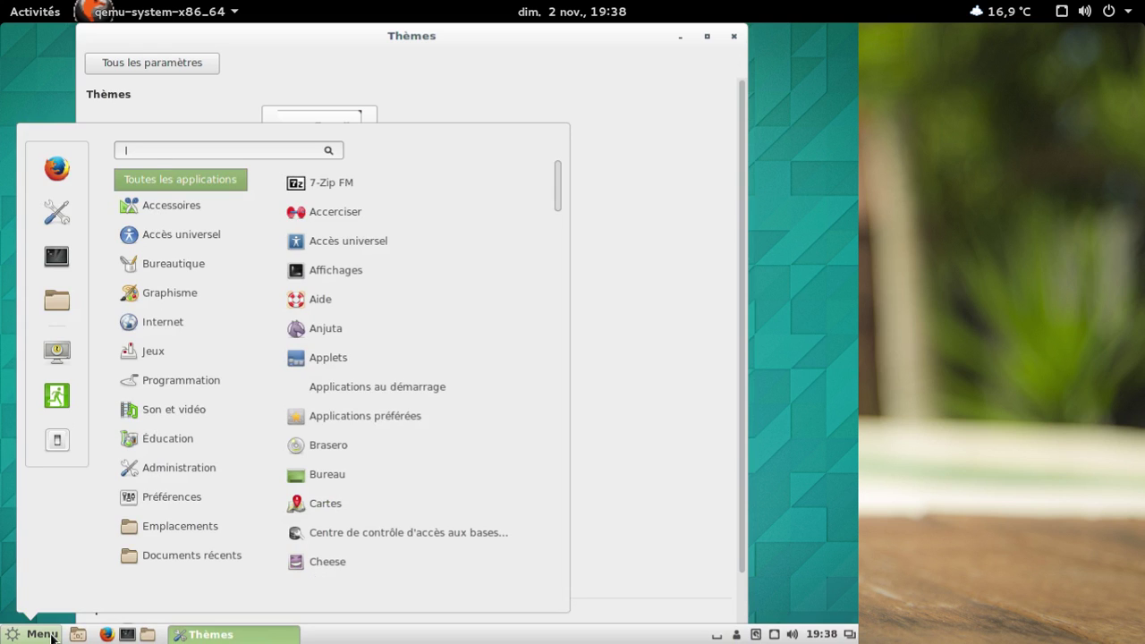
{"action": "left_click", "coordinate": [51, 638]}
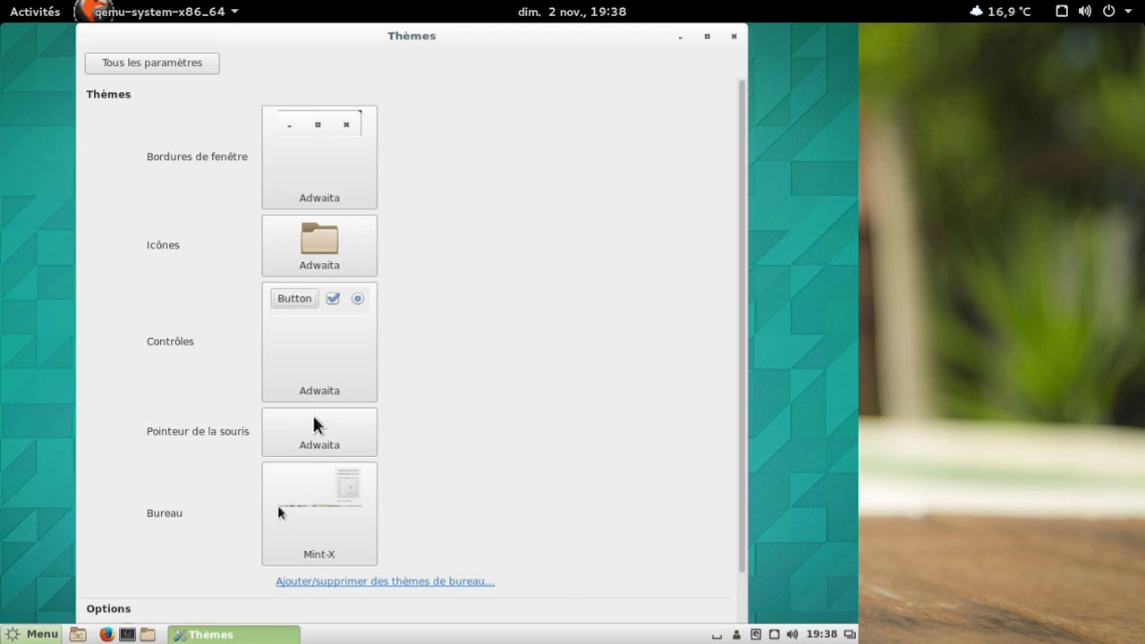
- Set the Bureau theme to cinnamon
{"action": "left_click", "coordinate": [316, 509]}
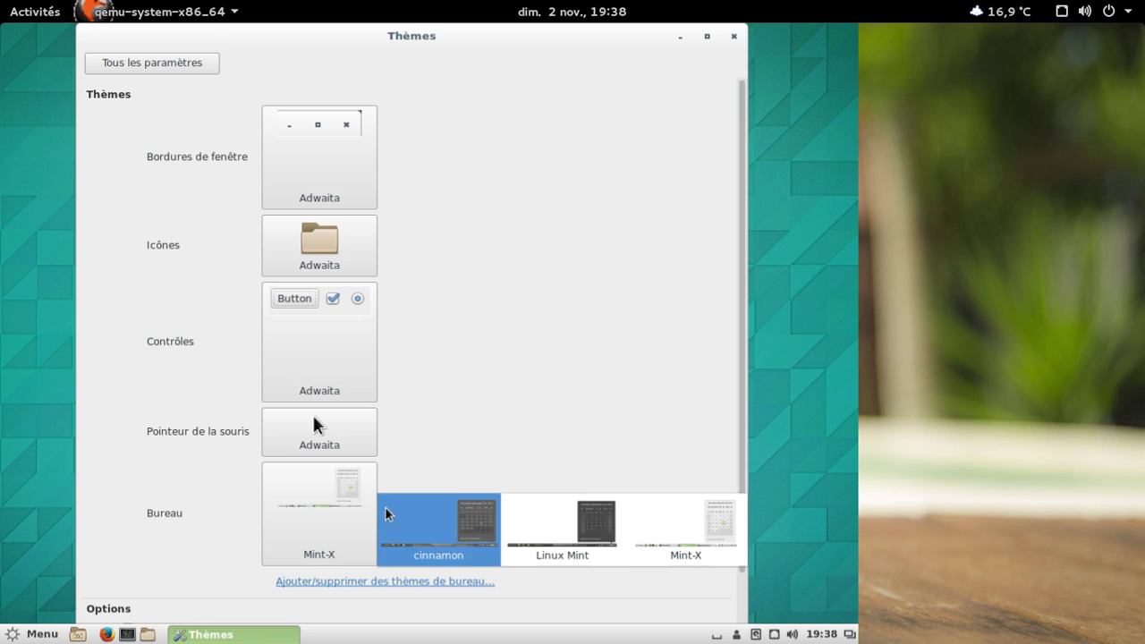
{"action": "left_click", "coordinate": [426, 542]}
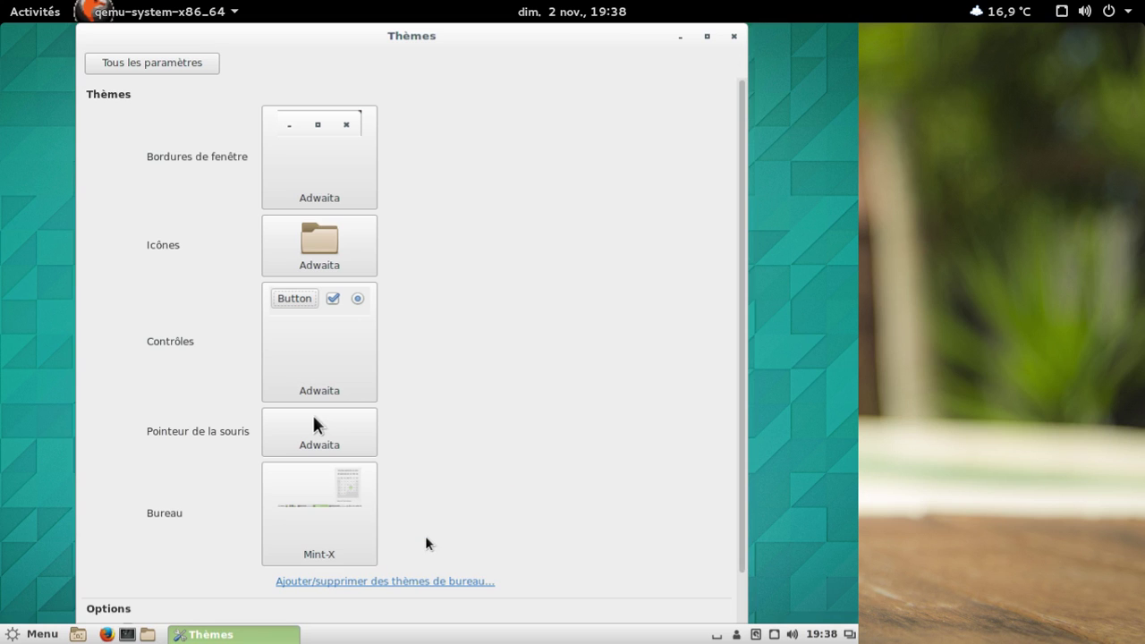
- Enable the theme options that show icons in menus and in buttons
{"action": "scroll", "coordinate": [465, 486], "scroll_direction": "down", "scroll_amount": 2}
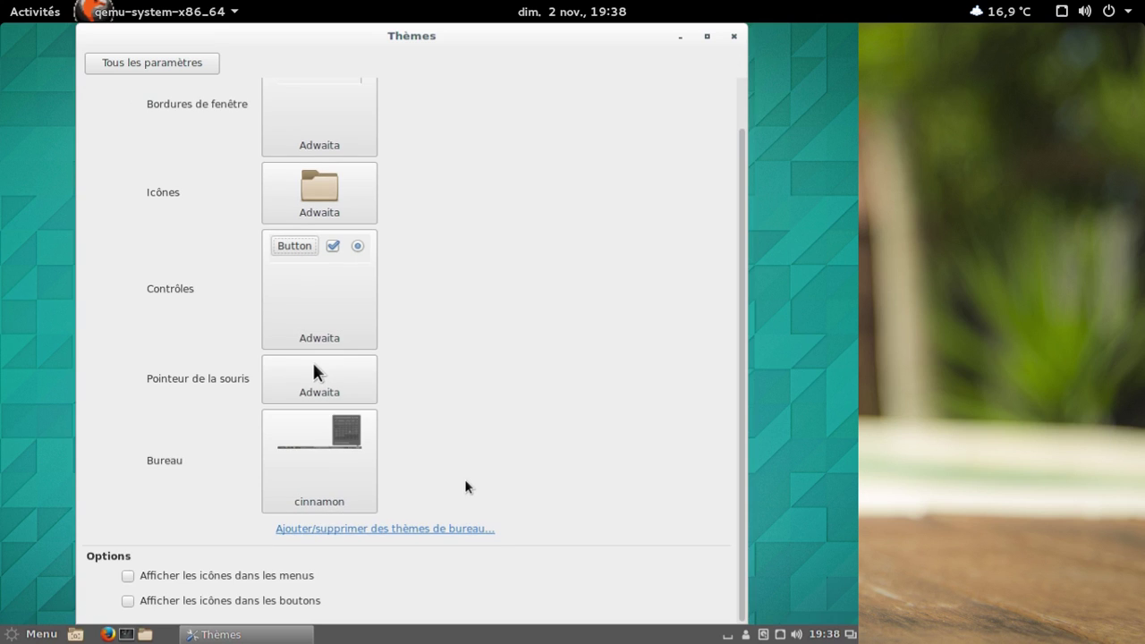
{"action": "left_click", "coordinate": [129, 601]}
{"action": "left_click", "coordinate": [129, 575]}
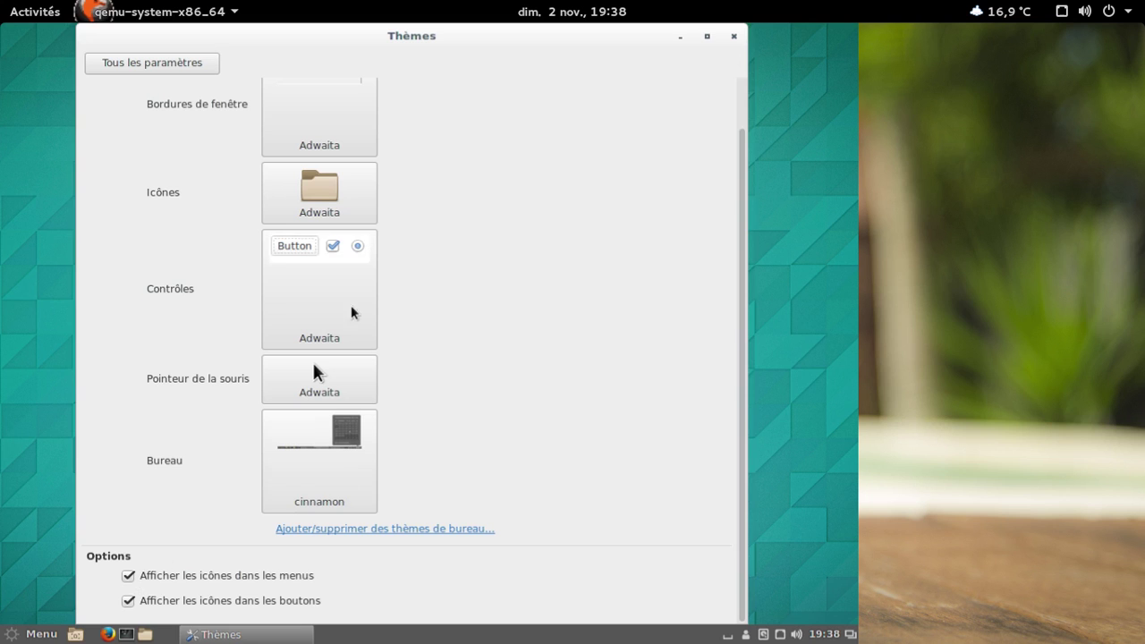
- Look at the visual accessibility settings and return to the settings overview
{"action": "left_click", "coordinate": [134, 64]}
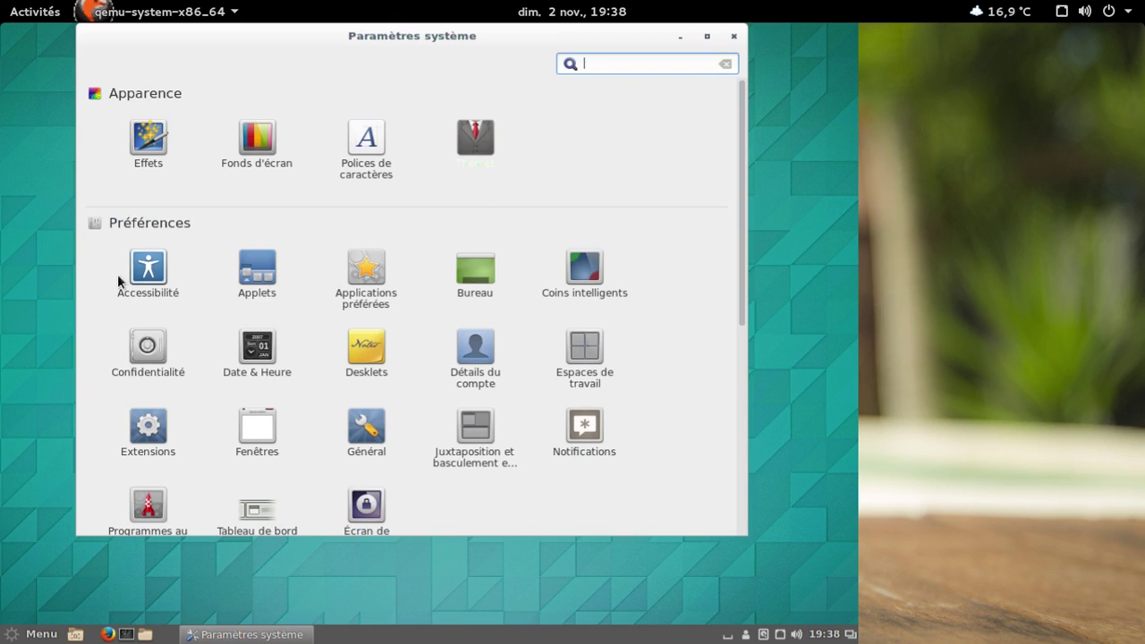
{"action": "left_click", "coordinate": [166, 266]}
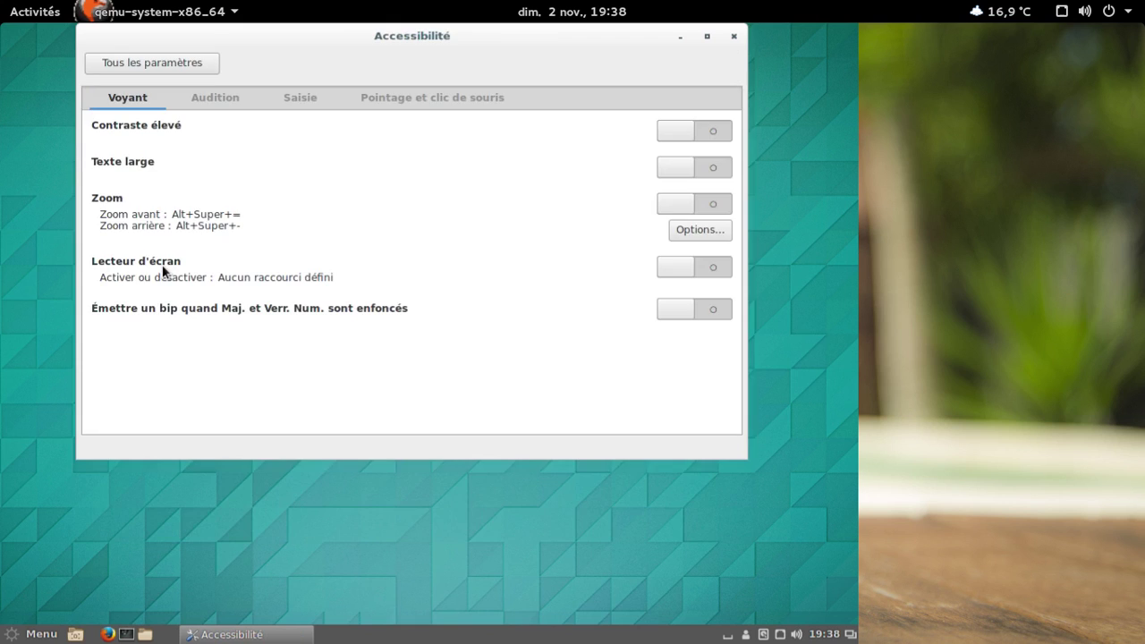
{"action": "left_click", "coordinate": [132, 62]}
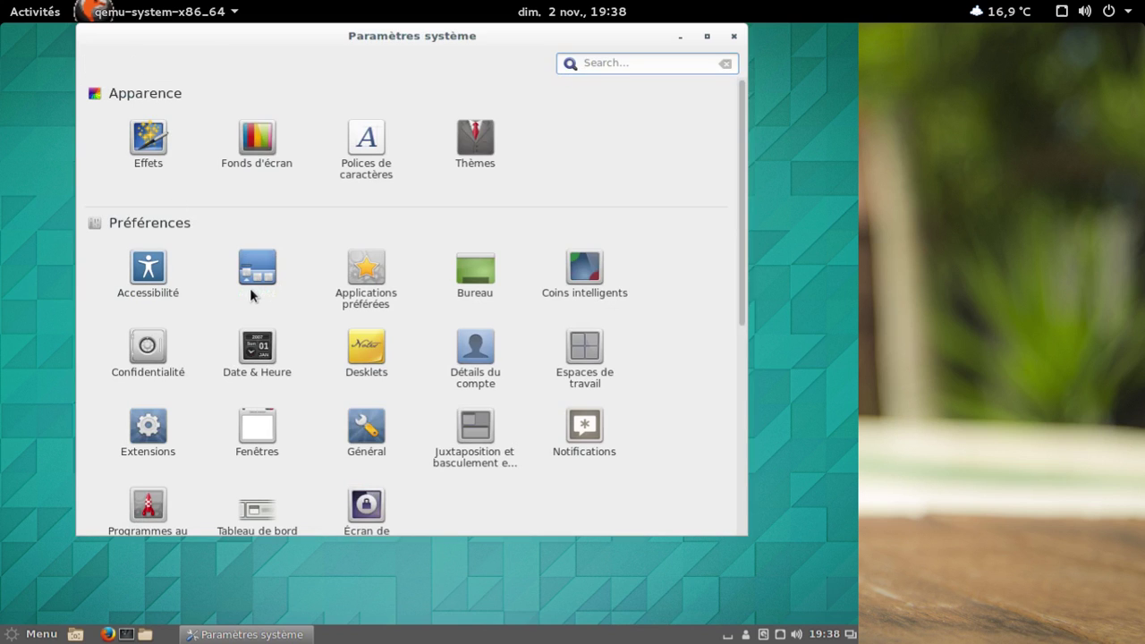
- Add the Expo applet to the panel and use it to show the workspaces, returning to BUREAU 1
{"action": "left_click", "coordinate": [249, 288]}
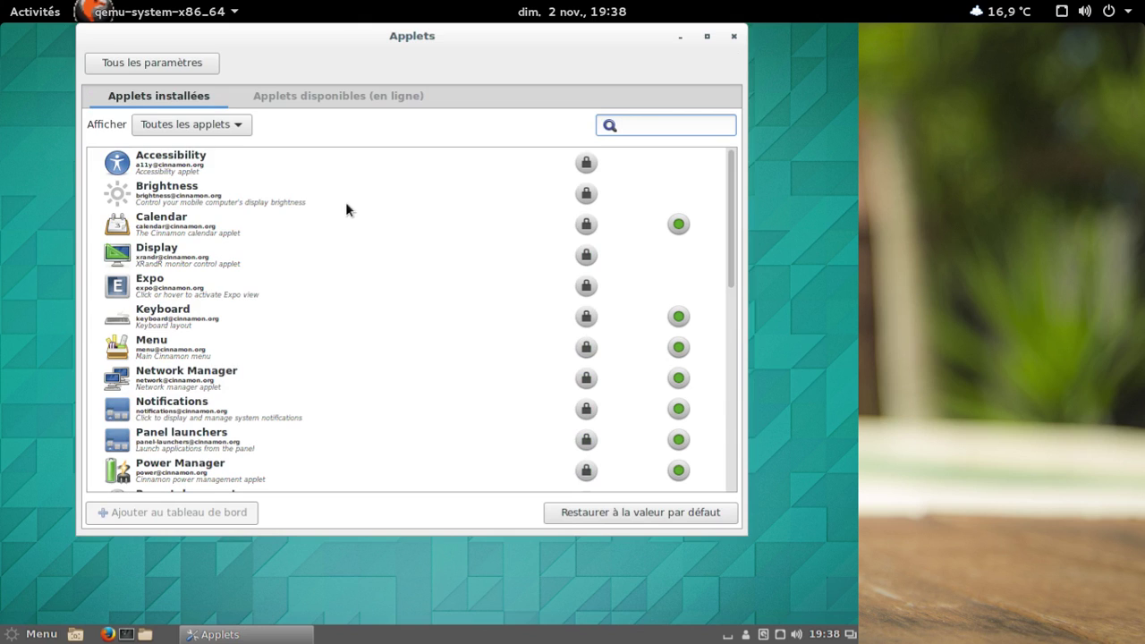
{"action": "left_click", "coordinate": [242, 285]}
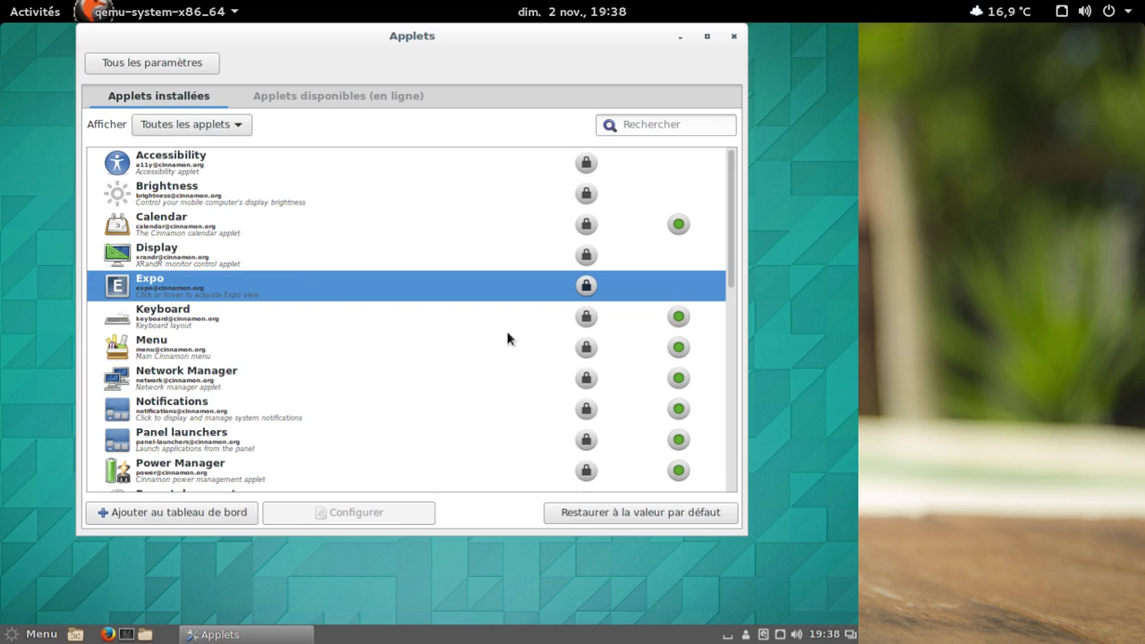
{"action": "left_click", "coordinate": [204, 522]}
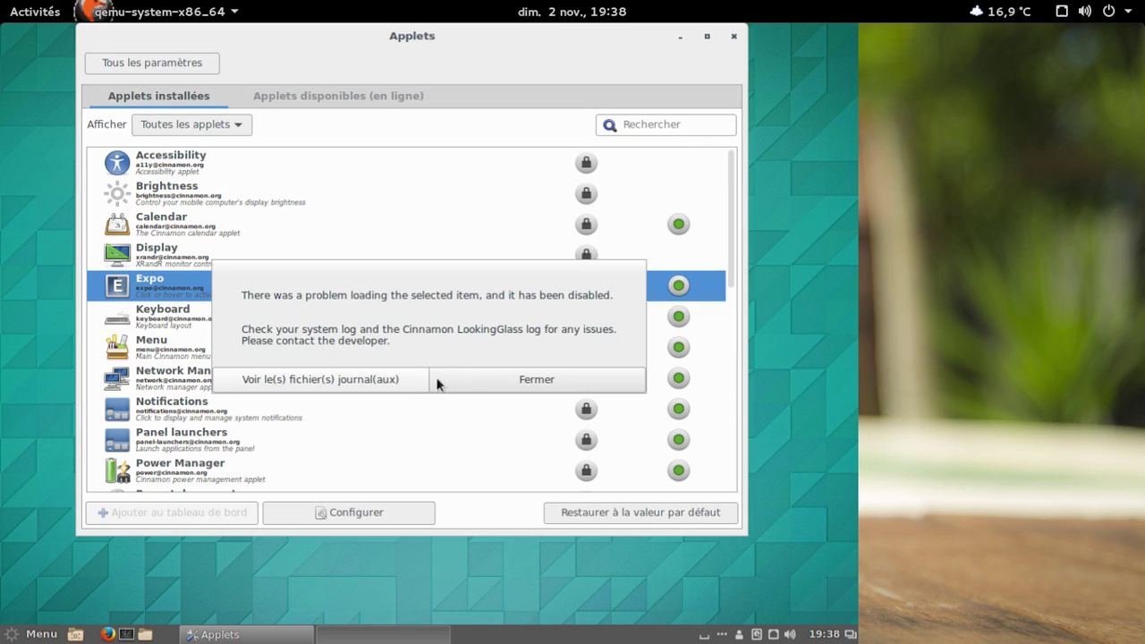
{"action": "left_click", "coordinate": [478, 383]}
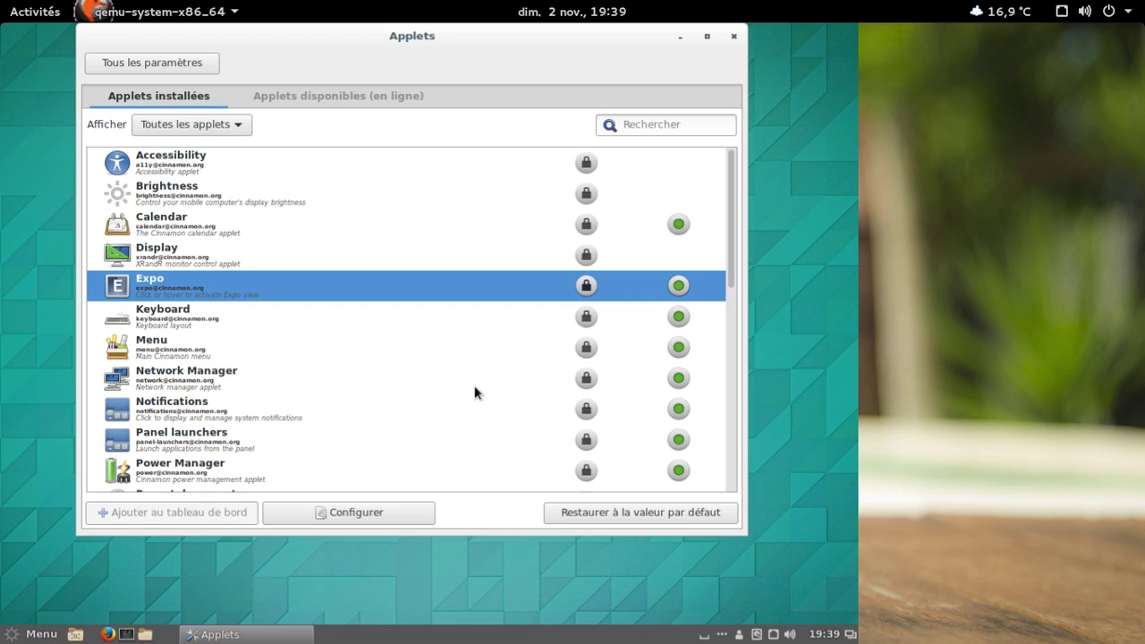
{"action": "left_click", "coordinate": [723, 636]}
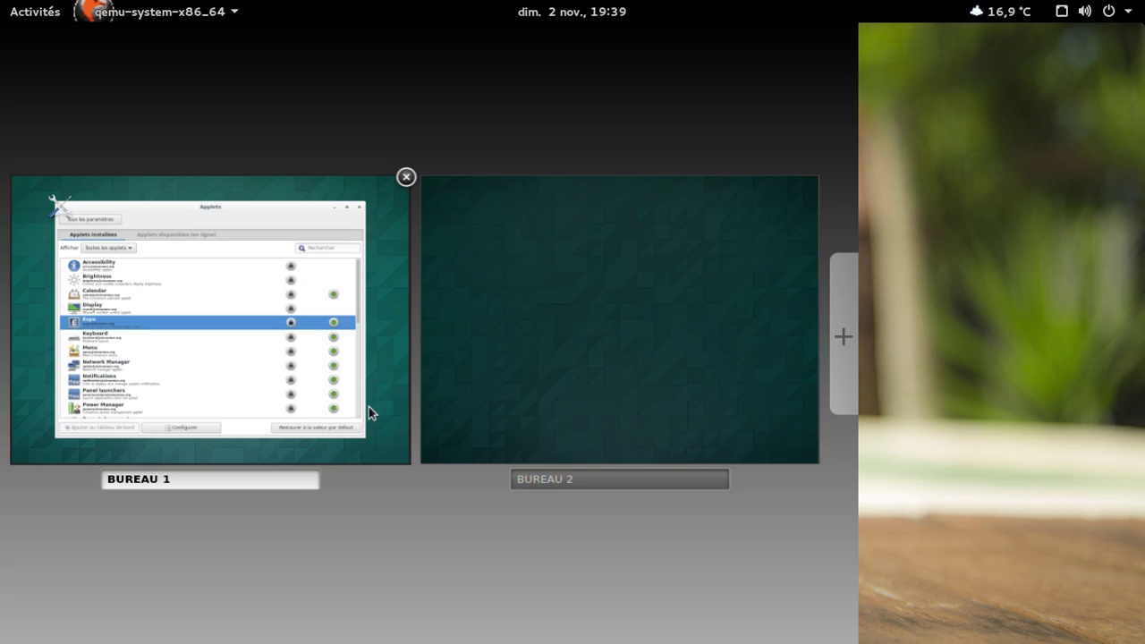
{"action": "left_click", "coordinate": [278, 357]}
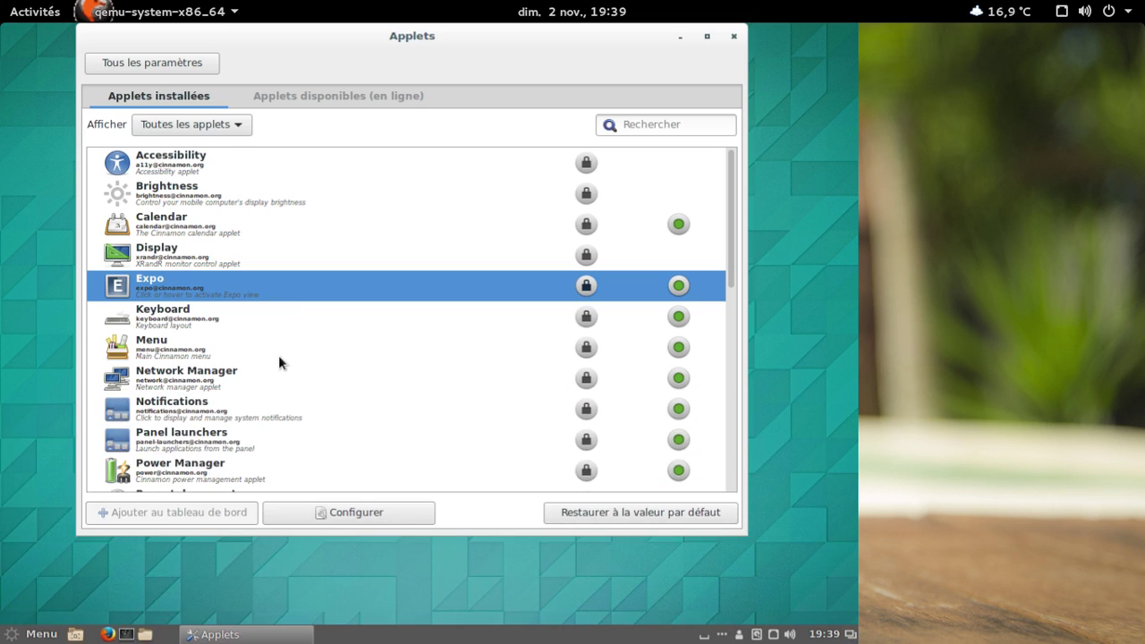
- Look through the rest of the installed applets and return to the settings overview
{"action": "scroll", "coordinate": [248, 333], "scroll_direction": "down", "scroll_amount": 3}
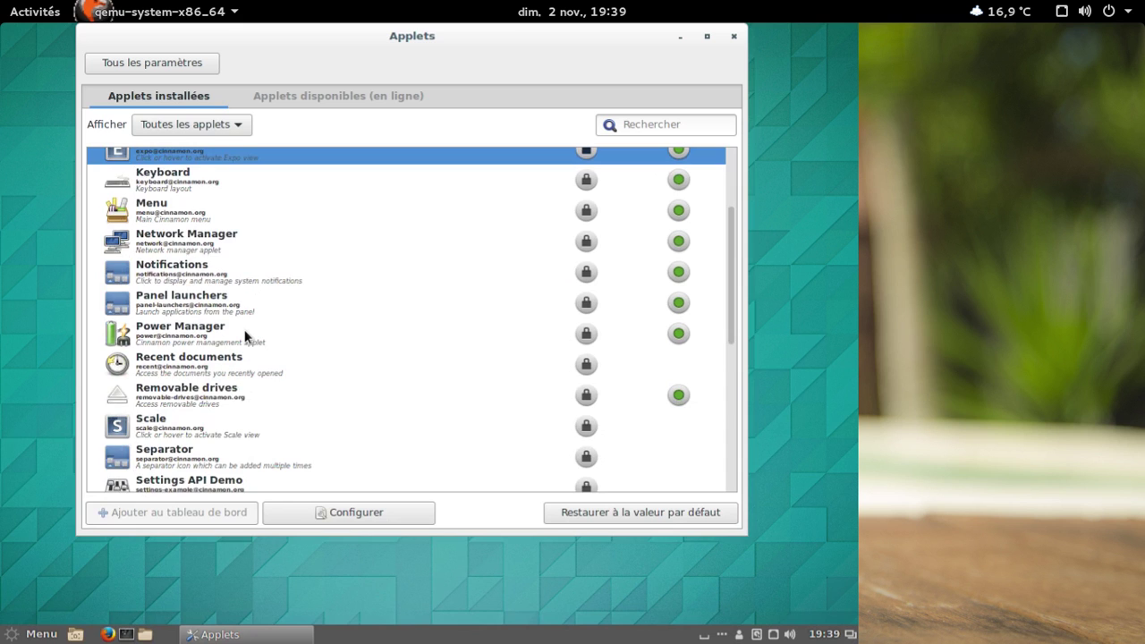
{"action": "scroll", "coordinate": [244, 334], "scroll_direction": "down", "scroll_amount": 4}
{"action": "scroll", "coordinate": [244, 335], "scroll_direction": "down", "scroll_amount": 3}
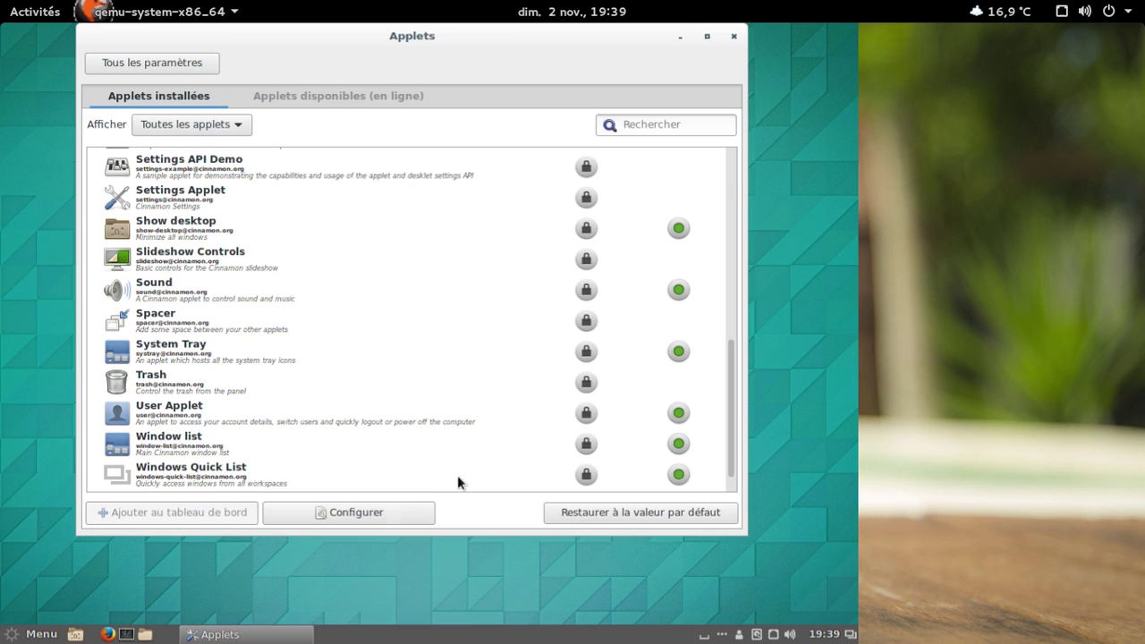
{"action": "scroll", "coordinate": [452, 466], "scroll_direction": "down", "scroll_amount": 1}
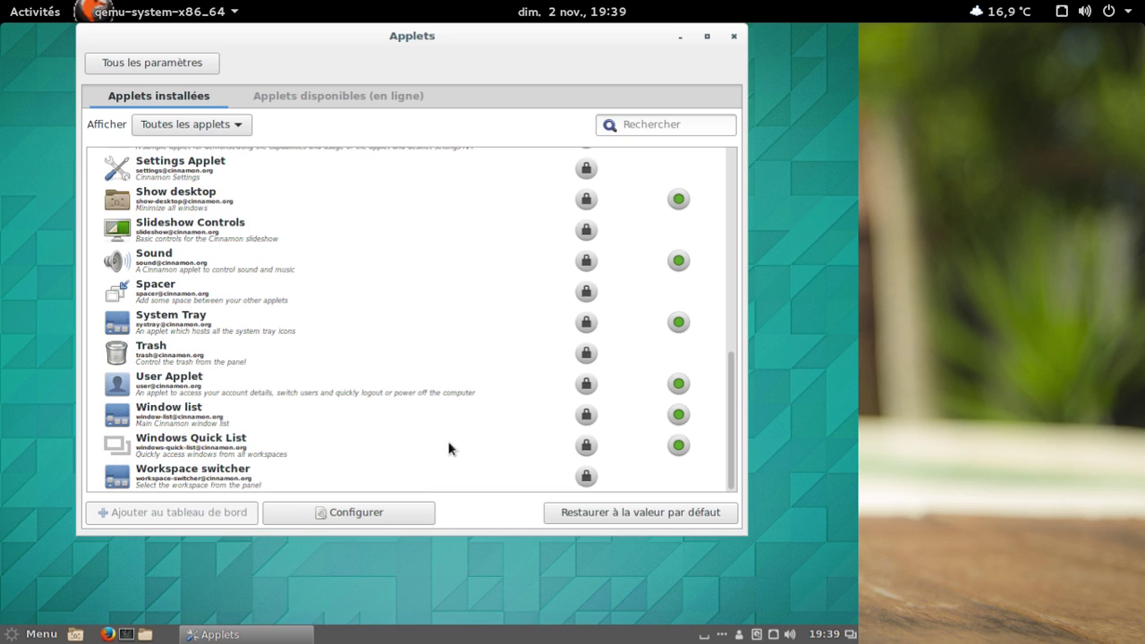
{"action": "left_click_drag", "start_coordinate": [730, 368], "coordinate": [740, 154]}
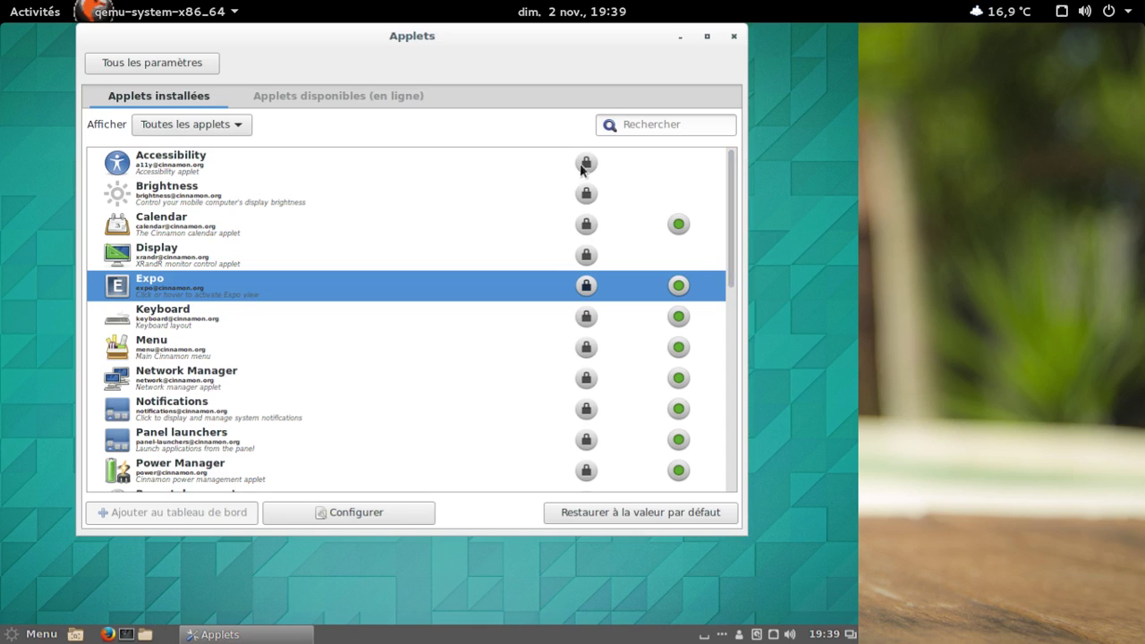
{"action": "left_click", "coordinate": [202, 64]}
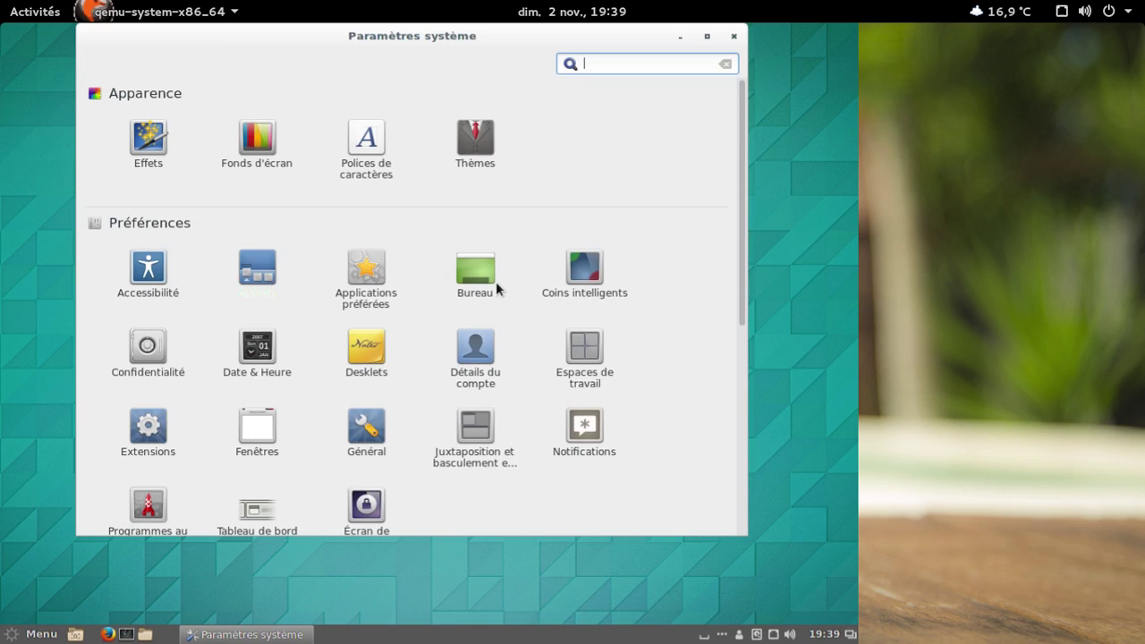
- Check the preferred applications, and look over the Préférences, Matériel and Administration categories in the settings overview
{"action": "left_click", "coordinate": [367, 273]}
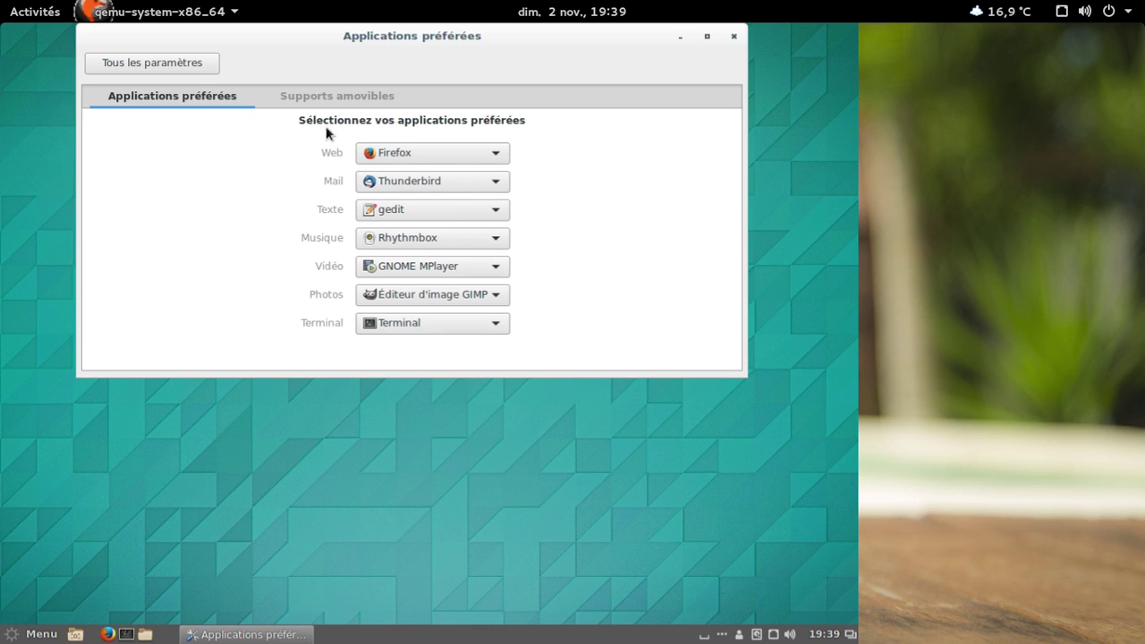
{"action": "left_click", "coordinate": [176, 69]}
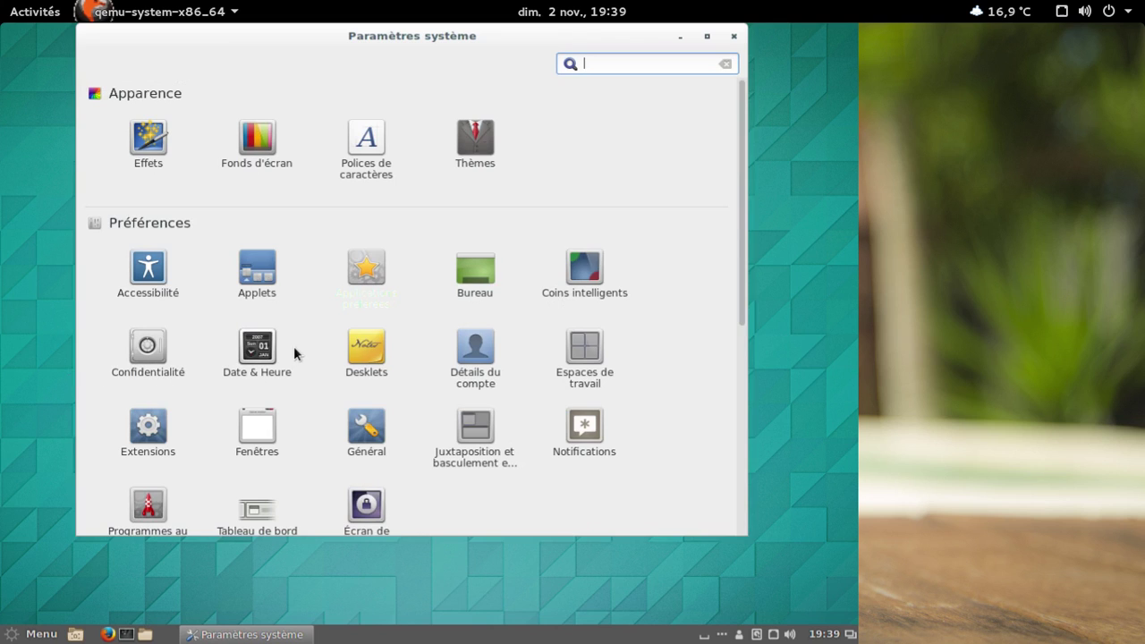
{"action": "scroll", "coordinate": [657, 306], "scroll_direction": "down", "scroll_amount": 3}
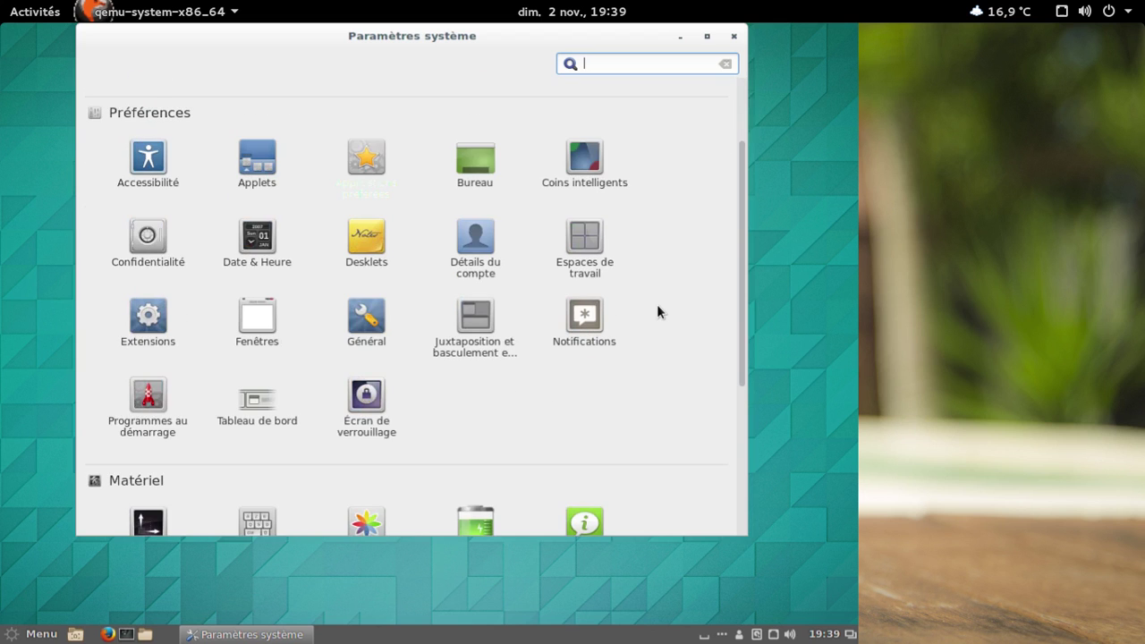
{"action": "scroll", "coordinate": [658, 305], "scroll_direction": "up", "scroll_amount": 2}
{"action": "scroll", "coordinate": [658, 305], "scroll_direction": "down", "scroll_amount": 3}
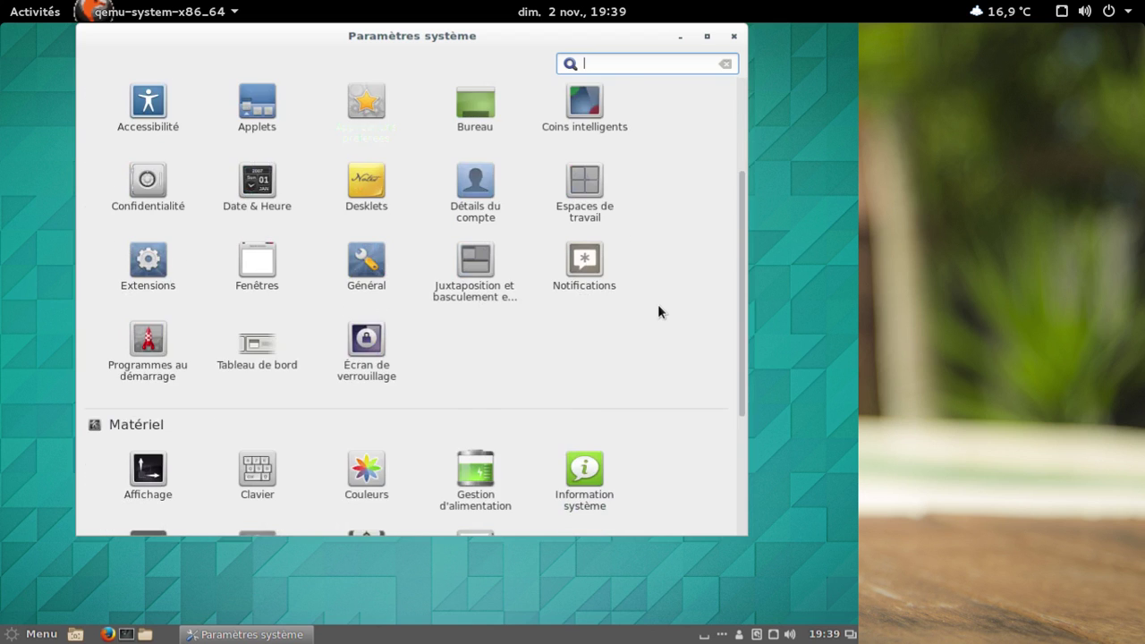
{"action": "scroll", "coordinate": [659, 311], "scroll_direction": "down", "scroll_amount": 6}
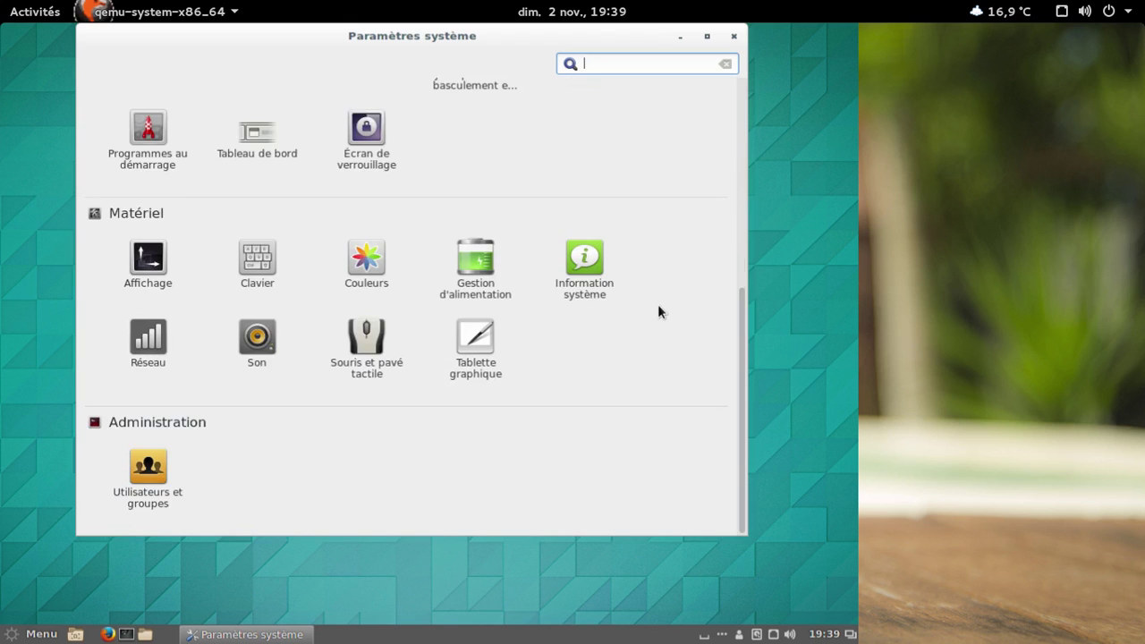
{"action": "scroll", "coordinate": [658, 311], "scroll_direction": "up", "scroll_amount": 9}
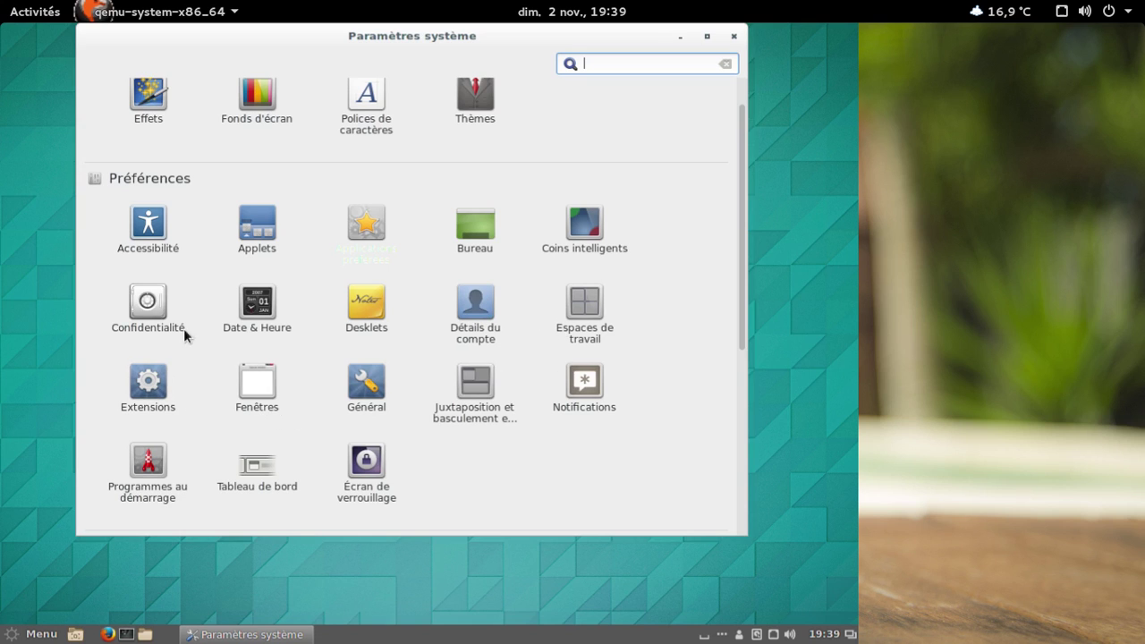
- Open the Date & Heure settings and unlock them by authenticating with the root password
{"action": "left_click", "coordinate": [262, 329]}
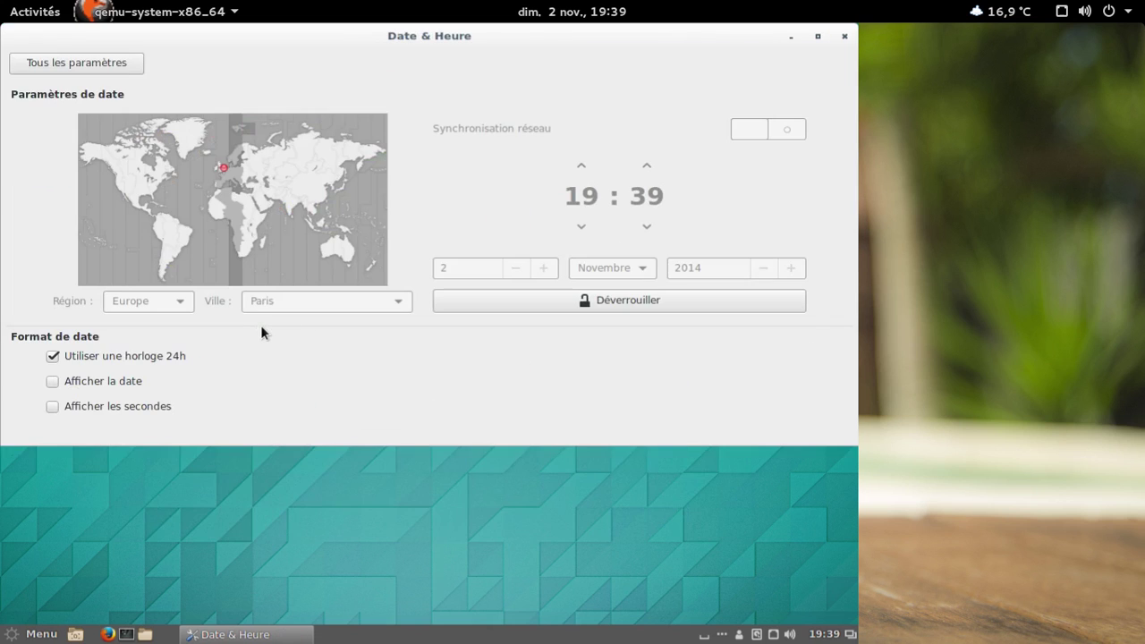
{"action": "left_click", "coordinate": [662, 298]}
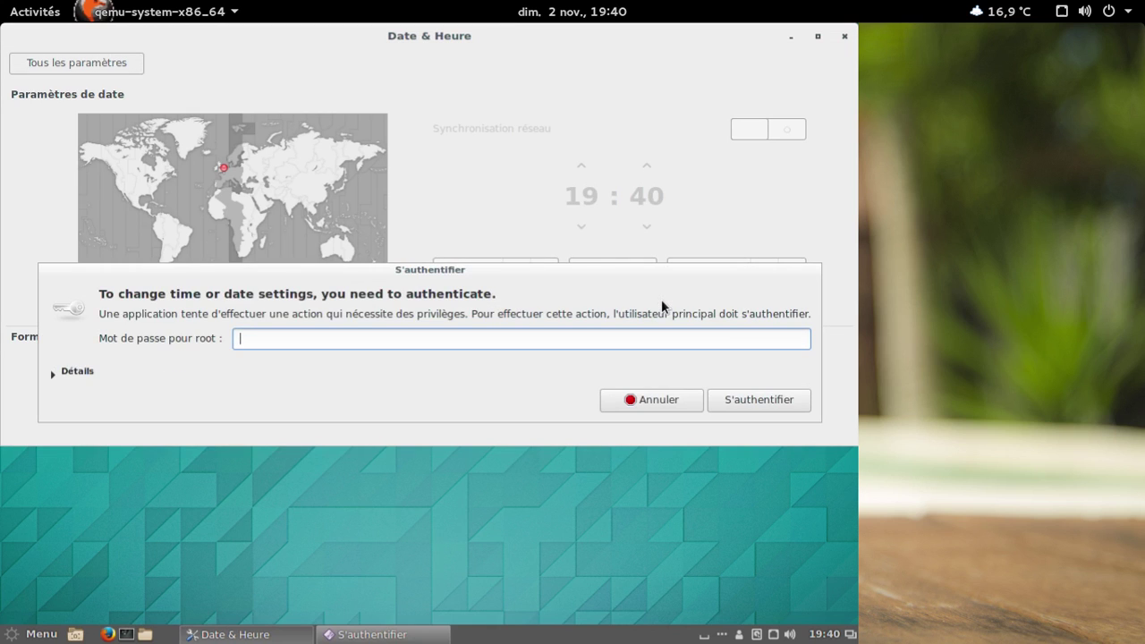
{"action": "type", "text": "*********"}
{"action": "key", "text": "Return"}
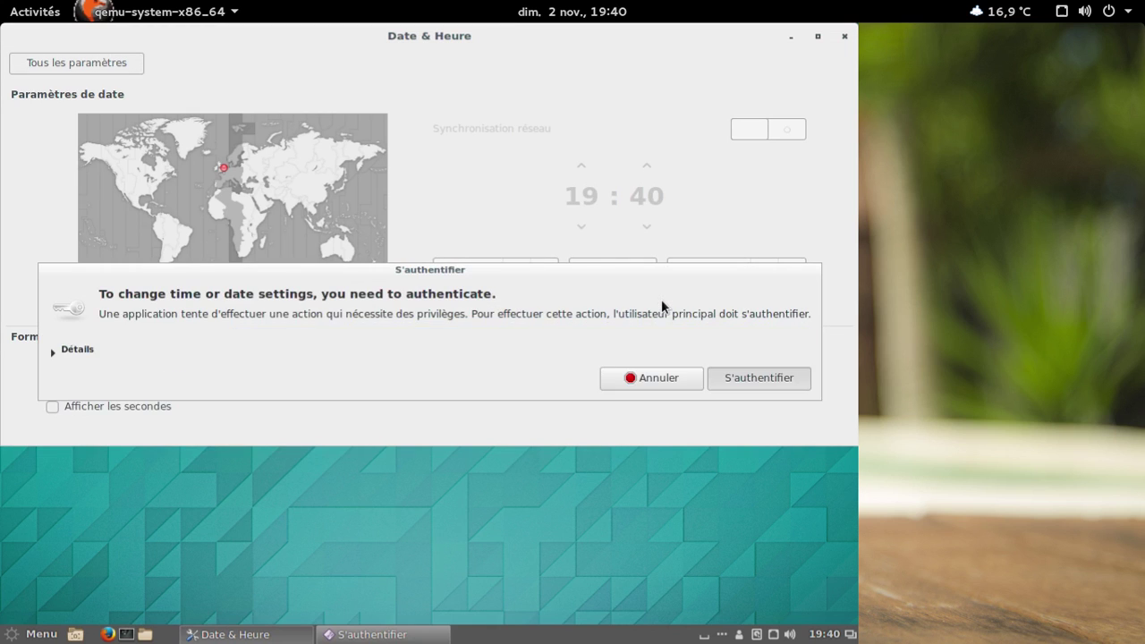
- Turn on network time synchronisation and the date display in the panel clock, and return to the settings overview
{"action": "left_click", "coordinate": [739, 131]}
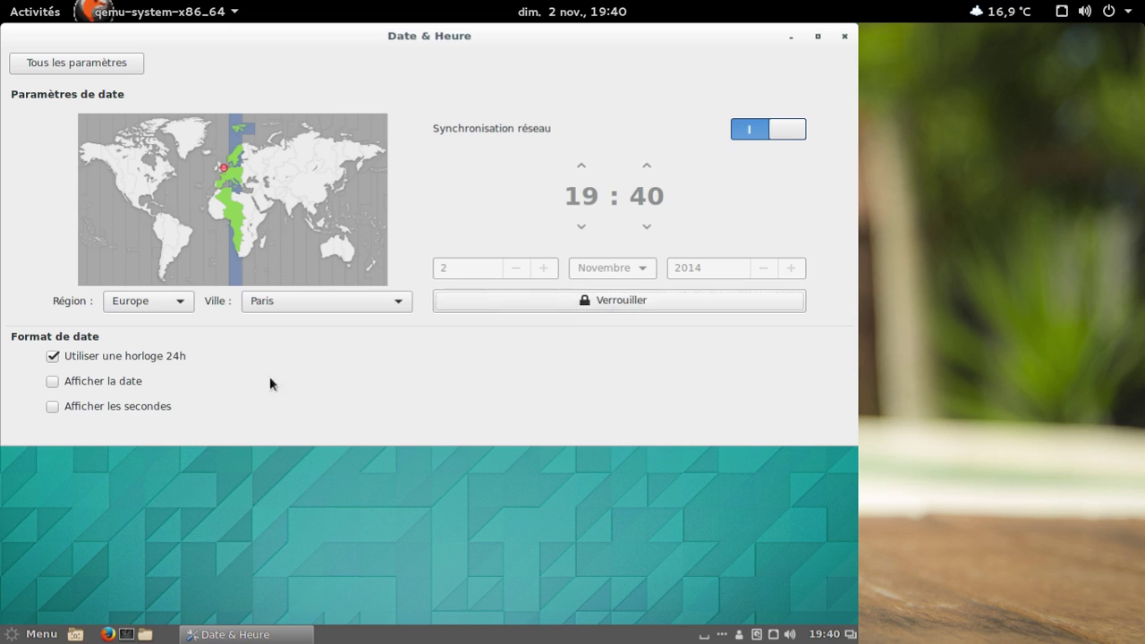
{"action": "left_click", "coordinate": [123, 383]}
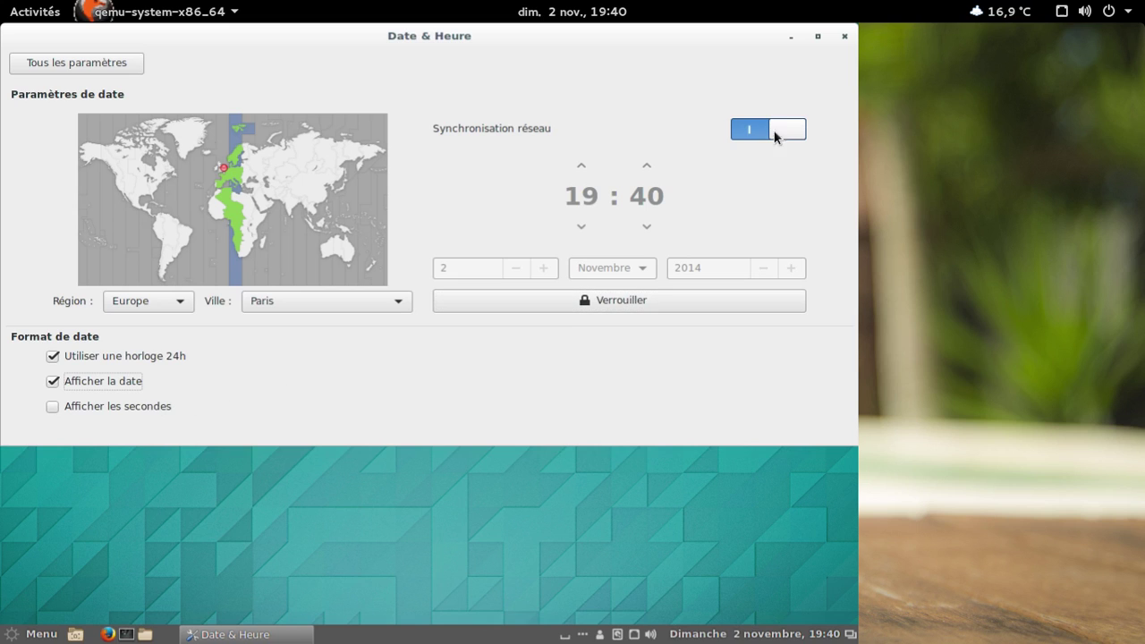
{"action": "left_click", "coordinate": [123, 62]}
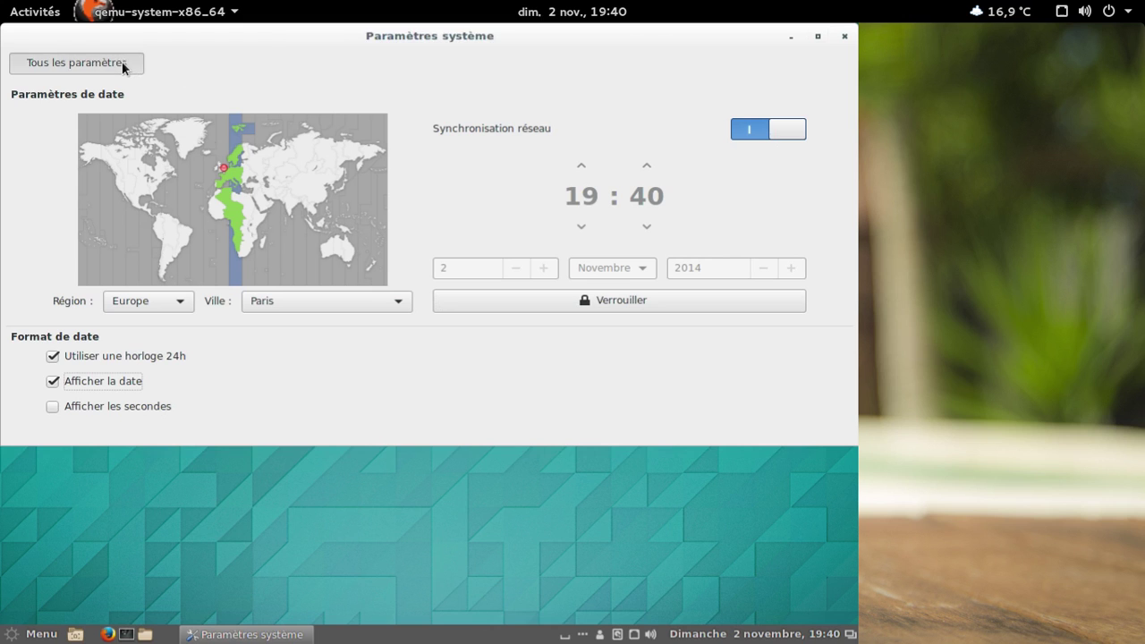
- Look at the window tiling and edge flip settings, and return to the settings overview
{"action": "scroll", "coordinate": [590, 285], "scroll_direction": "down", "scroll_amount": 3}
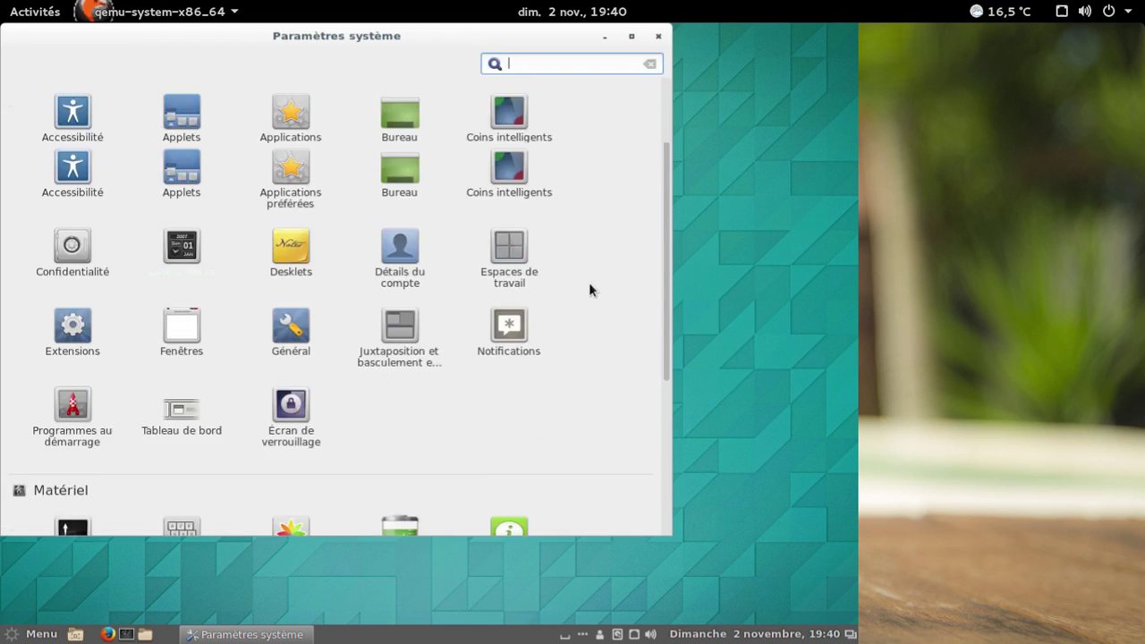
{"action": "left_click", "coordinate": [411, 287]}
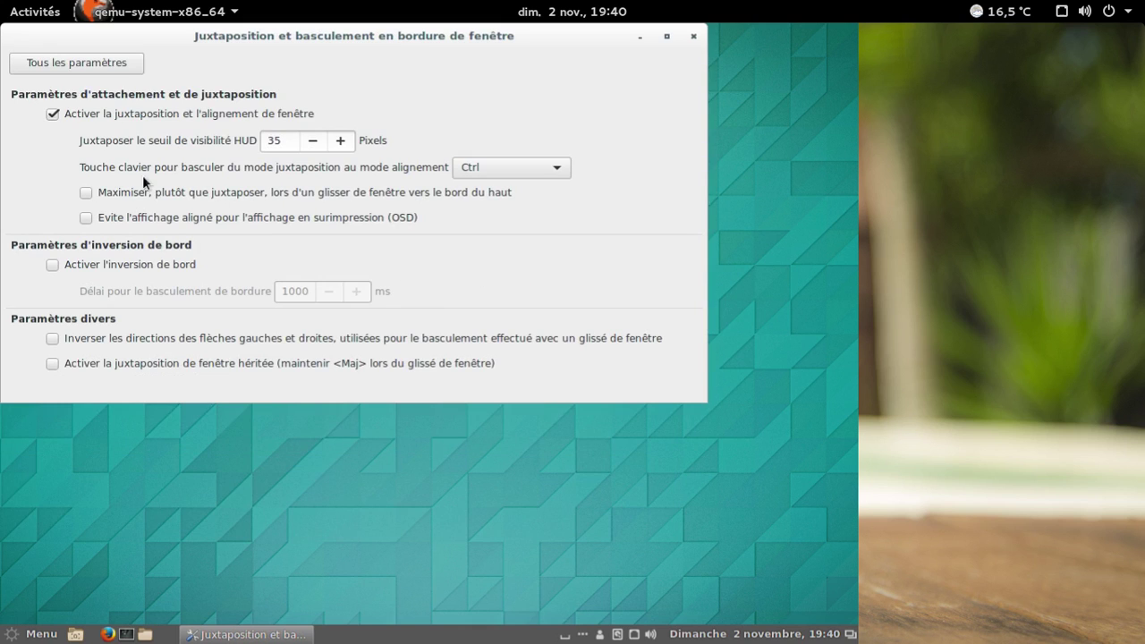
{"action": "left_click", "coordinate": [56, 59]}
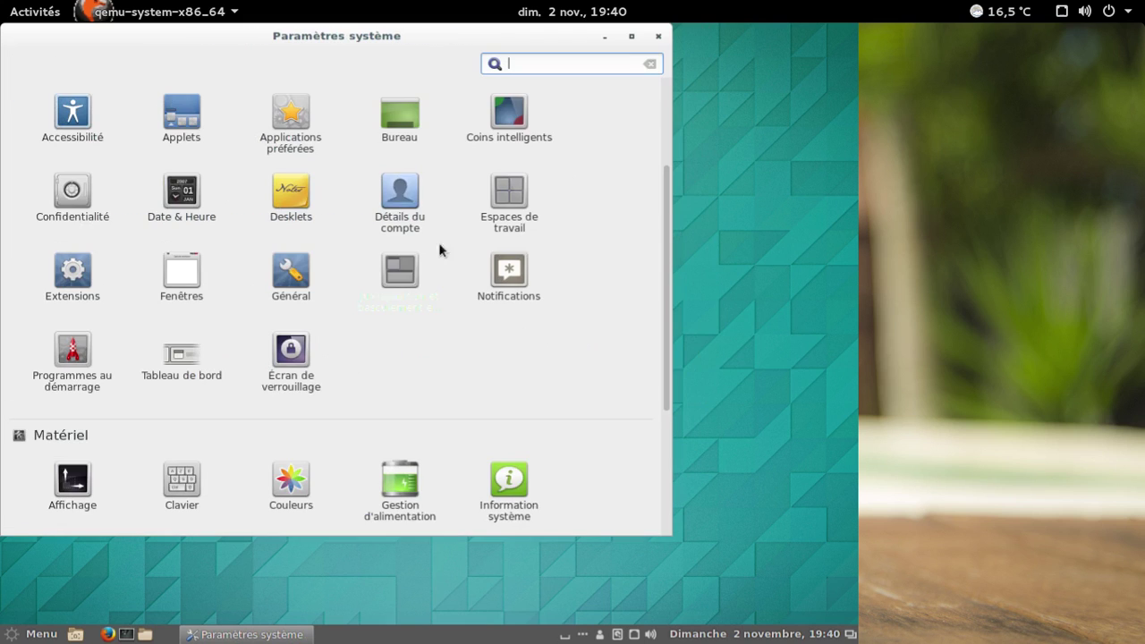
- Open the sound settings and examine the output, input and sound effects options
{"action": "scroll", "coordinate": [463, 268], "scroll_direction": "down", "scroll_amount": 3}
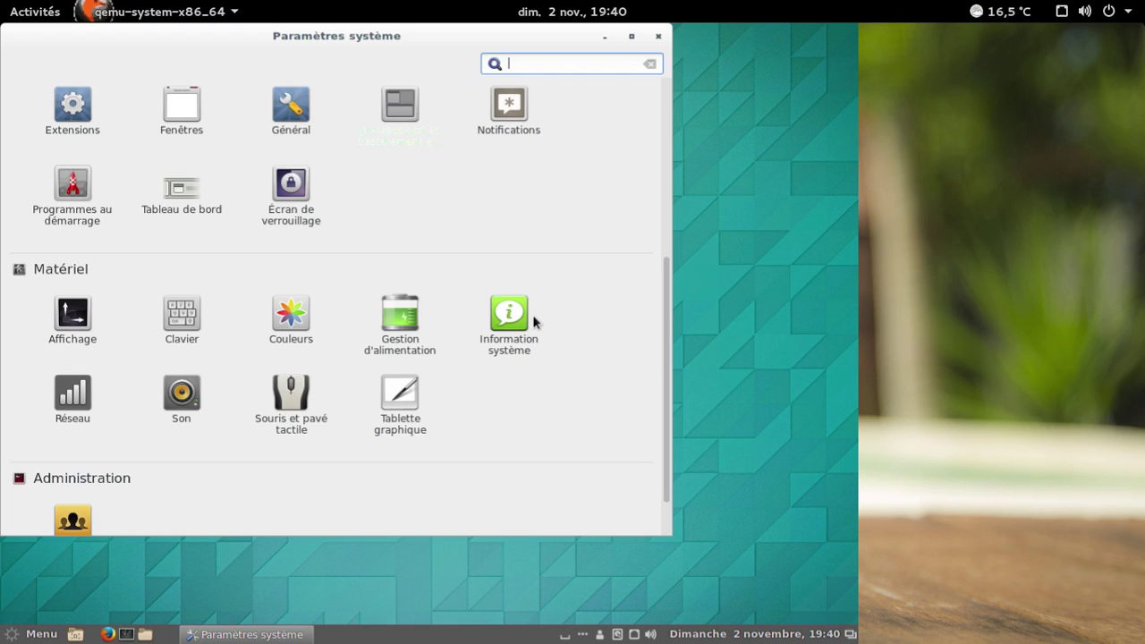
{"action": "left_click", "coordinate": [193, 394]}
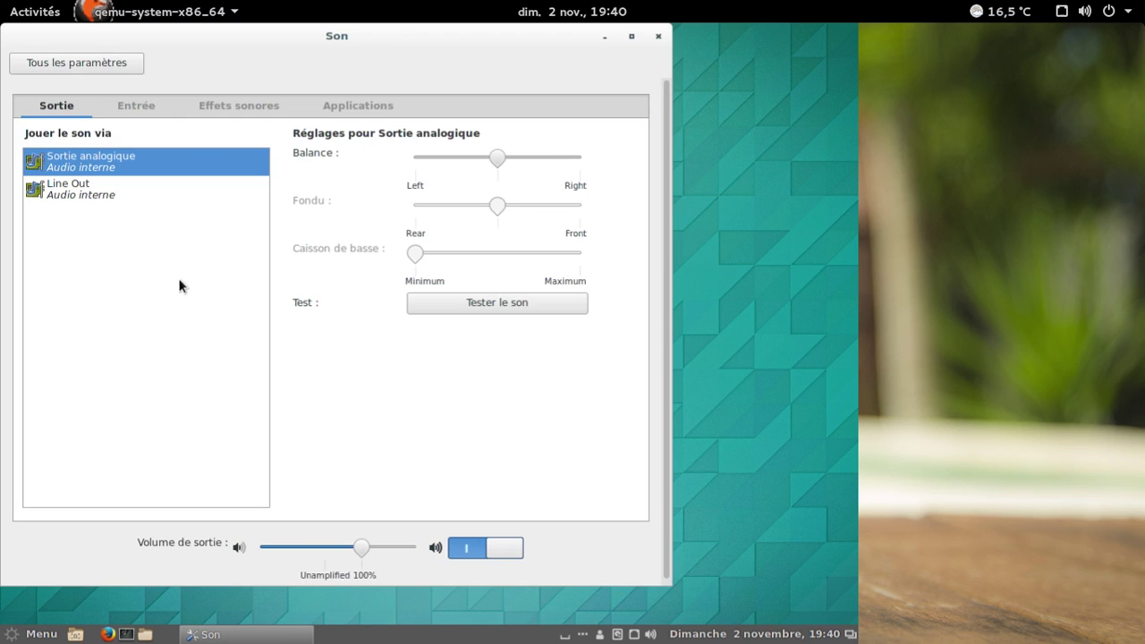
{"action": "left_click", "coordinate": [132, 105]}
{"action": "left_click", "coordinate": [226, 107]}
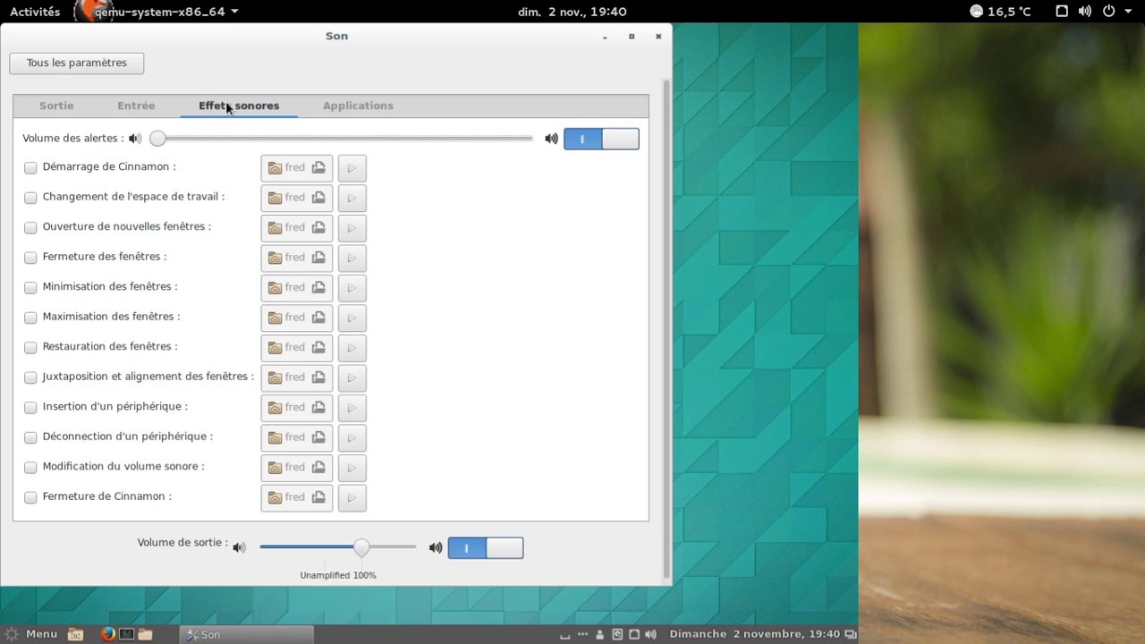
{"action": "scroll", "coordinate": [421, 202], "scroll_direction": "down", "scroll_amount": 1}
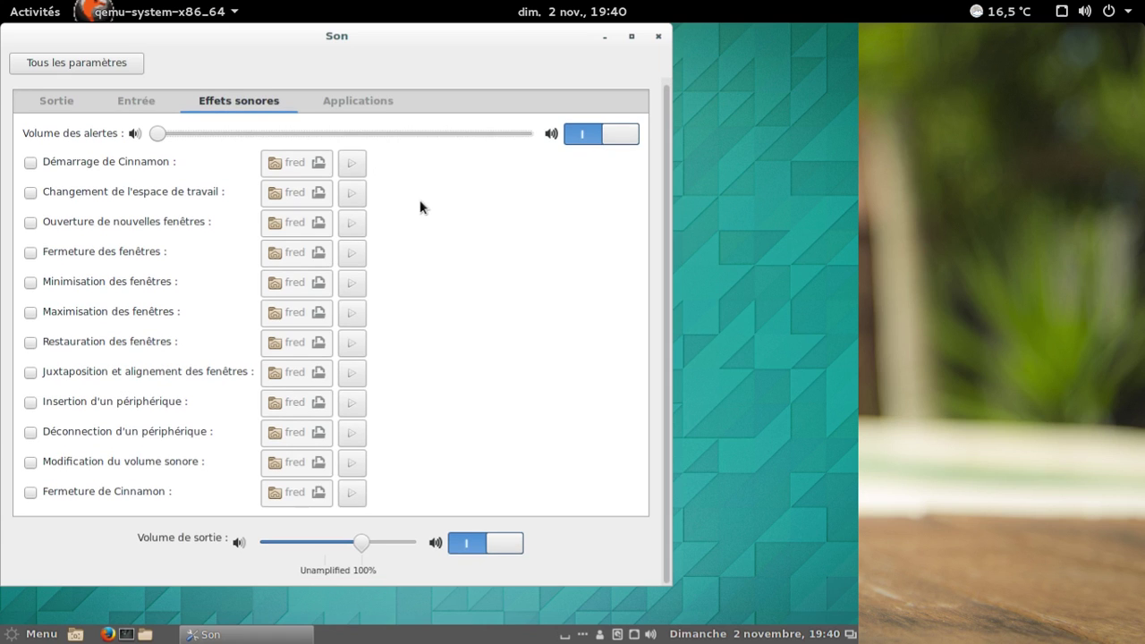
- Return to the settings overview, and check the microphone input level in the host desktop's sound settings
{"action": "left_click", "coordinate": [56, 71]}
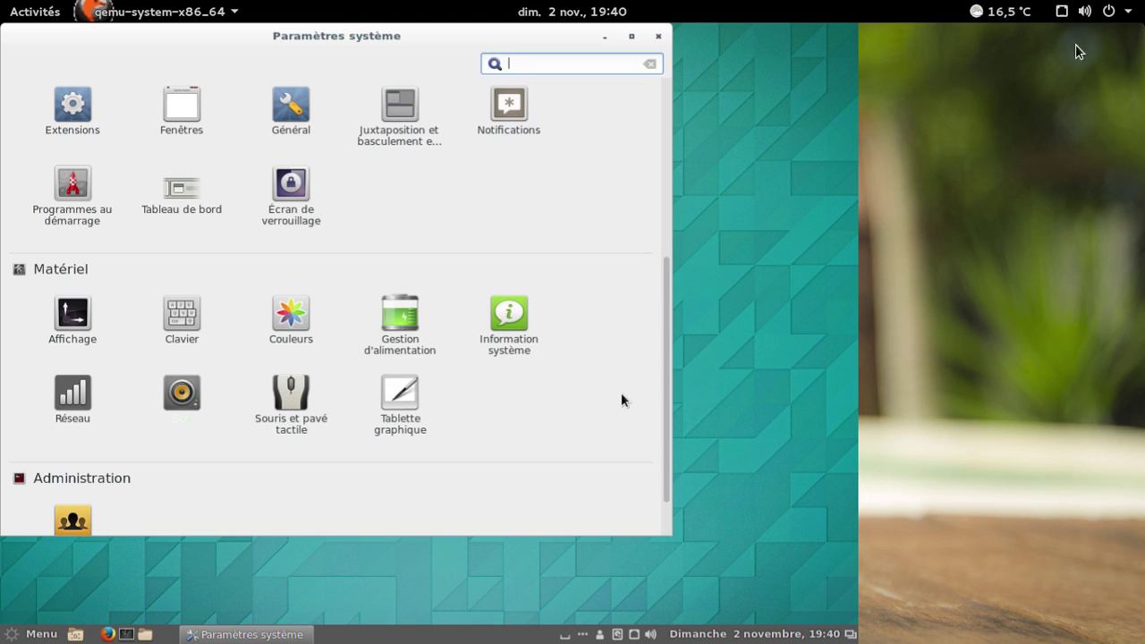
{"action": "left_click", "coordinate": [1124, 8]}
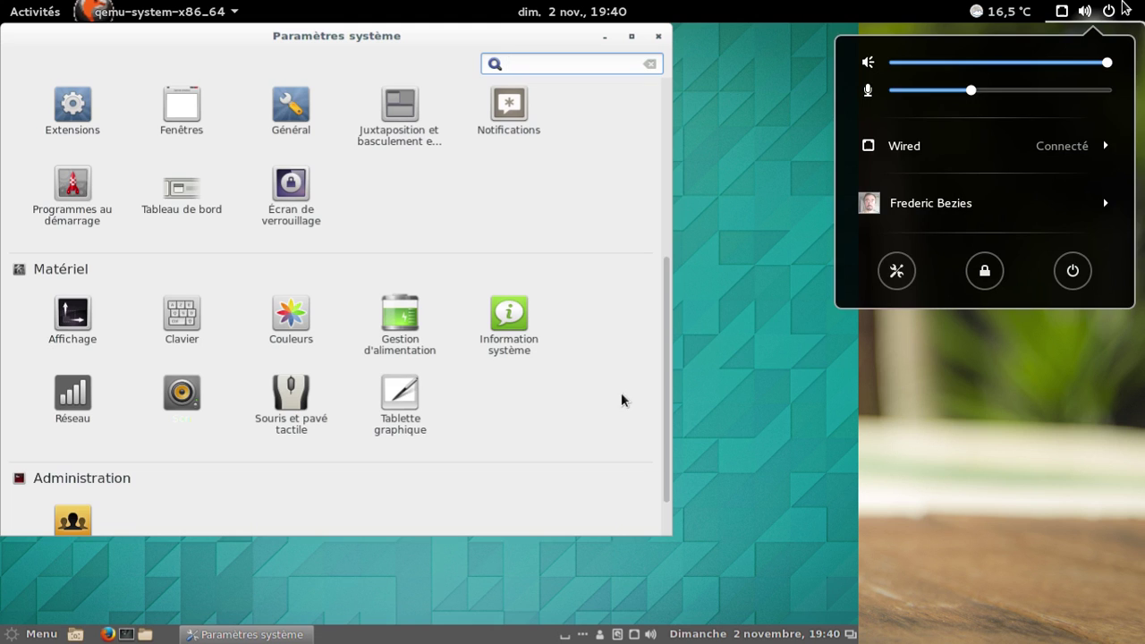
{"action": "left_click", "coordinate": [886, 269]}
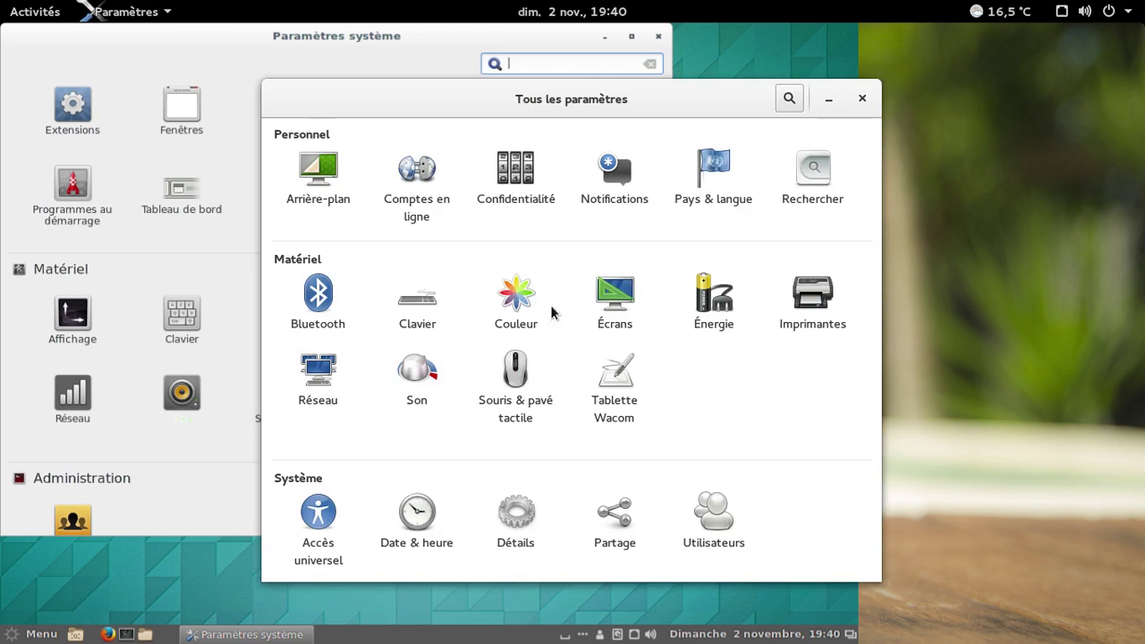
{"action": "left_click", "coordinate": [423, 375]}
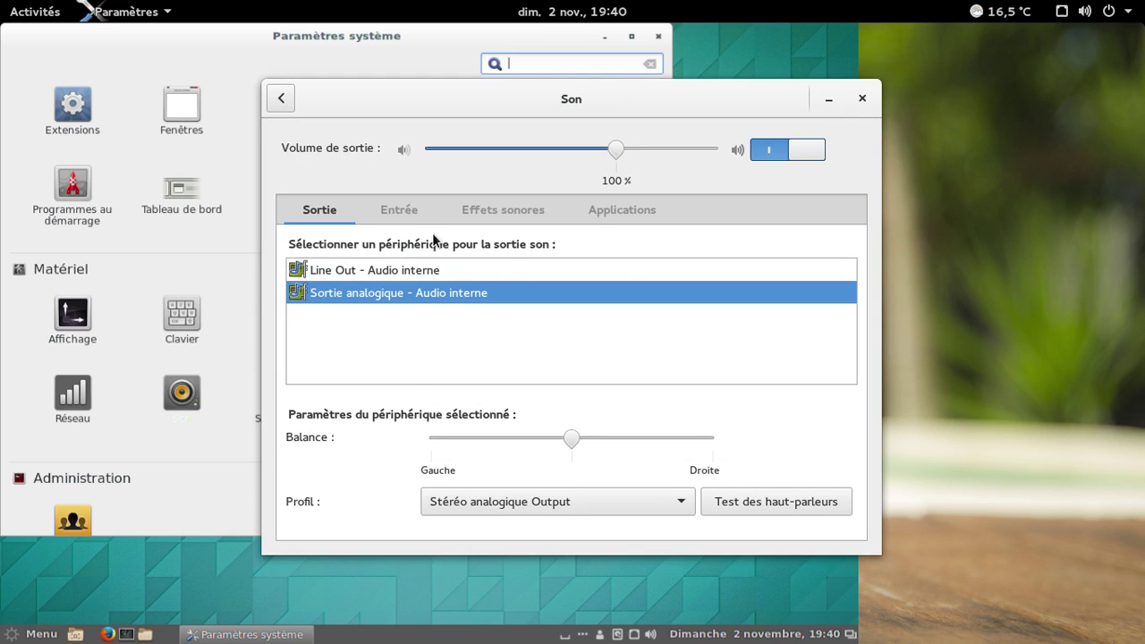
{"action": "left_click", "coordinate": [400, 211]}
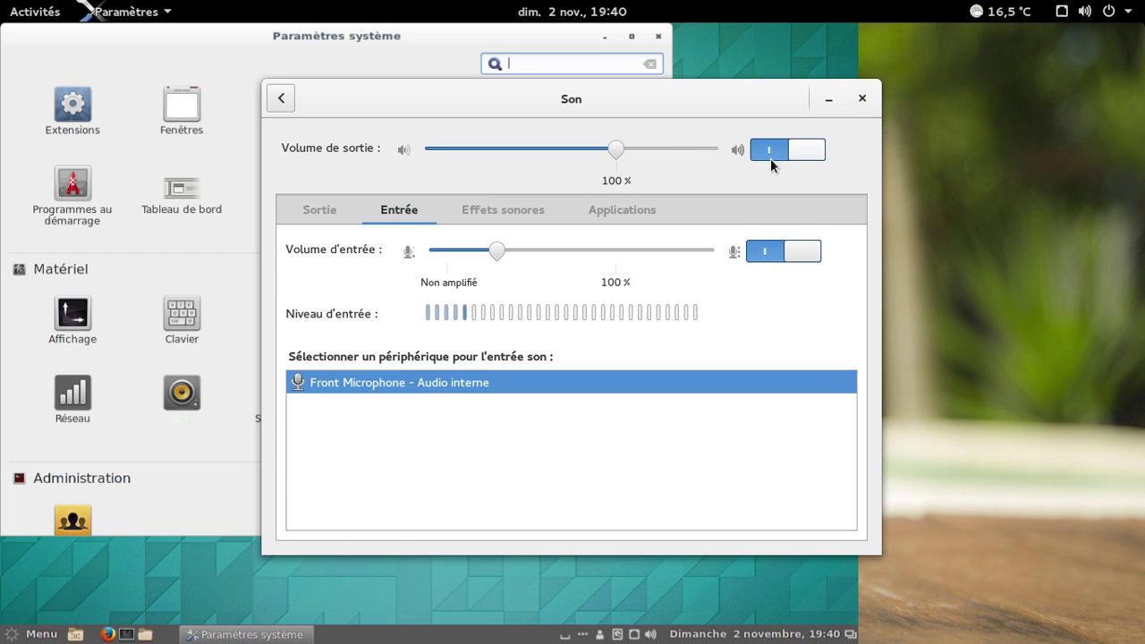
{"action": "left_click", "coordinate": [861, 100]}
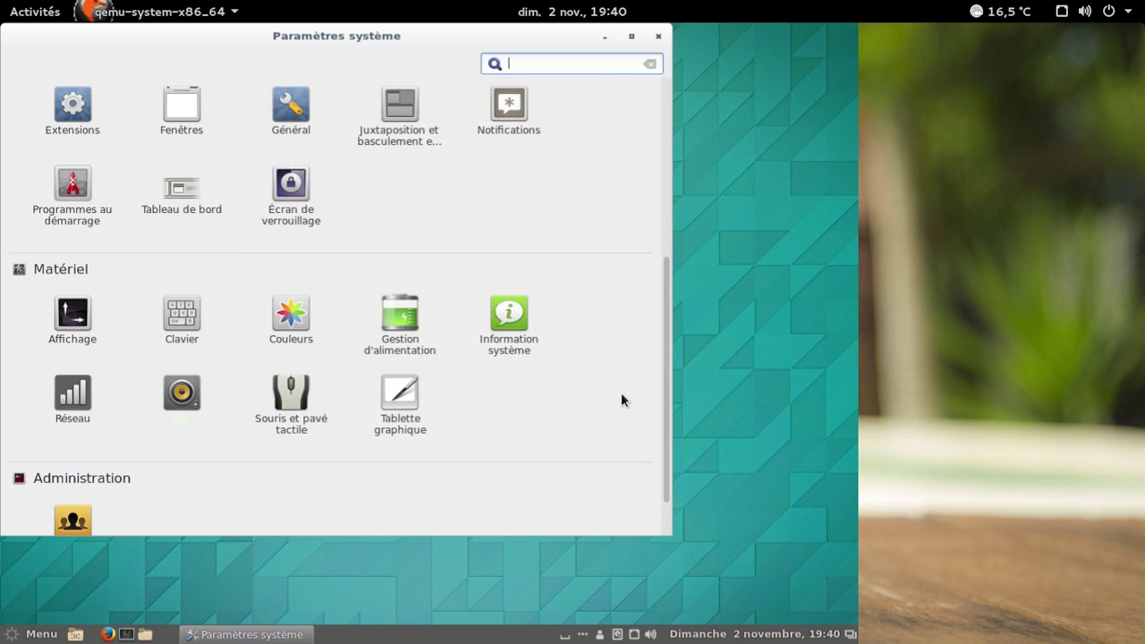
- Look at the virtual machine's system information, and close the settings window
{"action": "scroll", "coordinate": [616, 402], "scroll_direction": "down", "scroll_amount": 1}
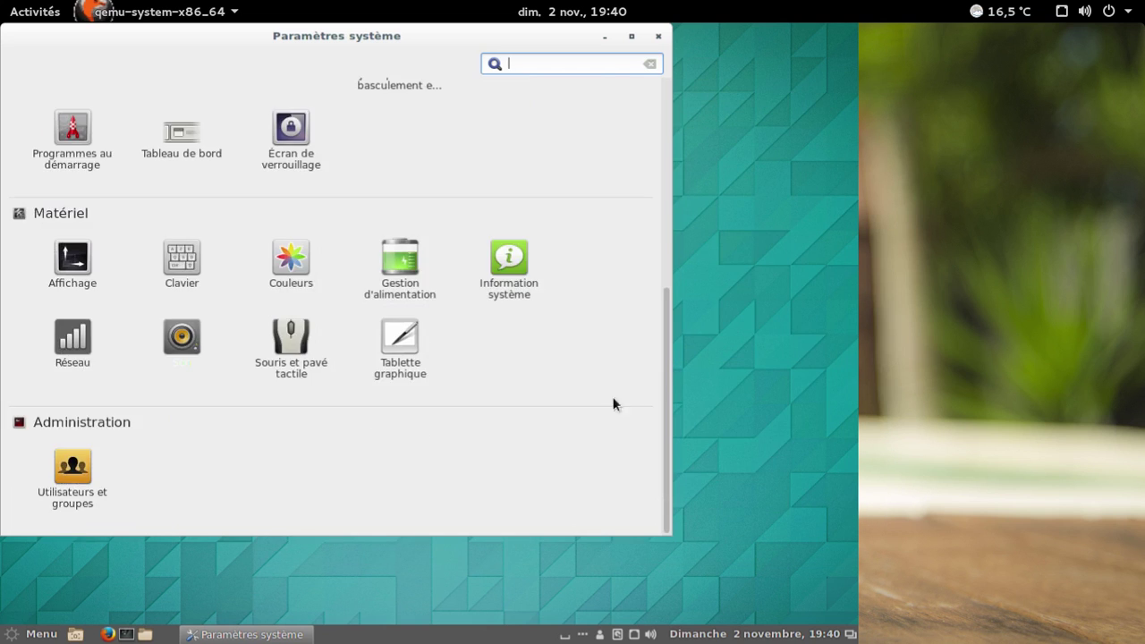
{"action": "left_click", "coordinate": [497, 285]}
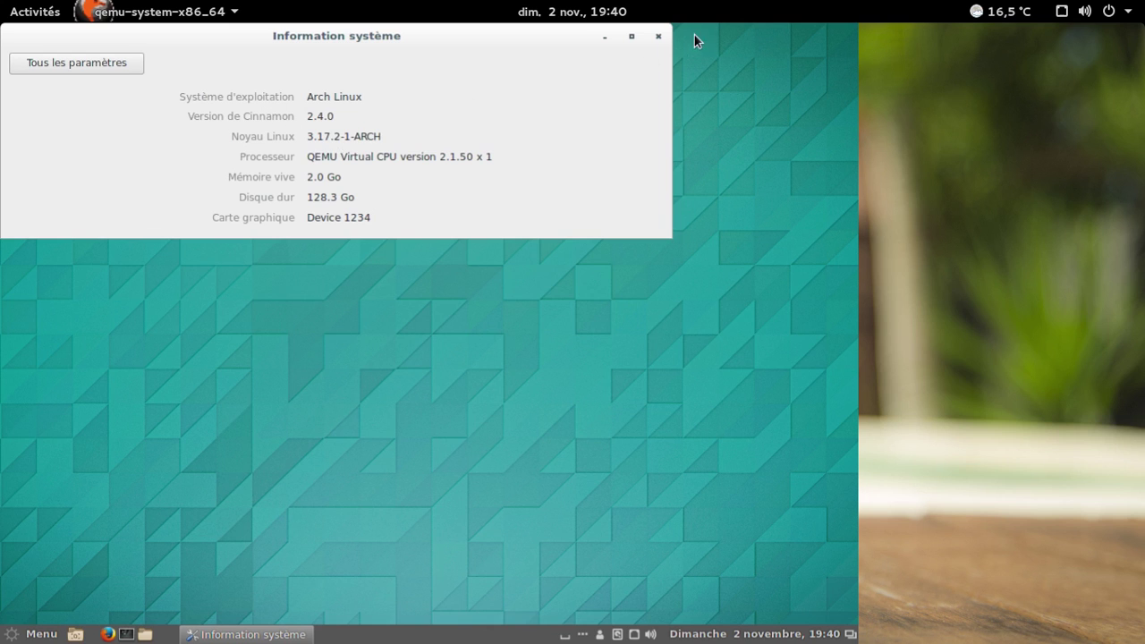
{"action": "left_click", "coordinate": [662, 37]}
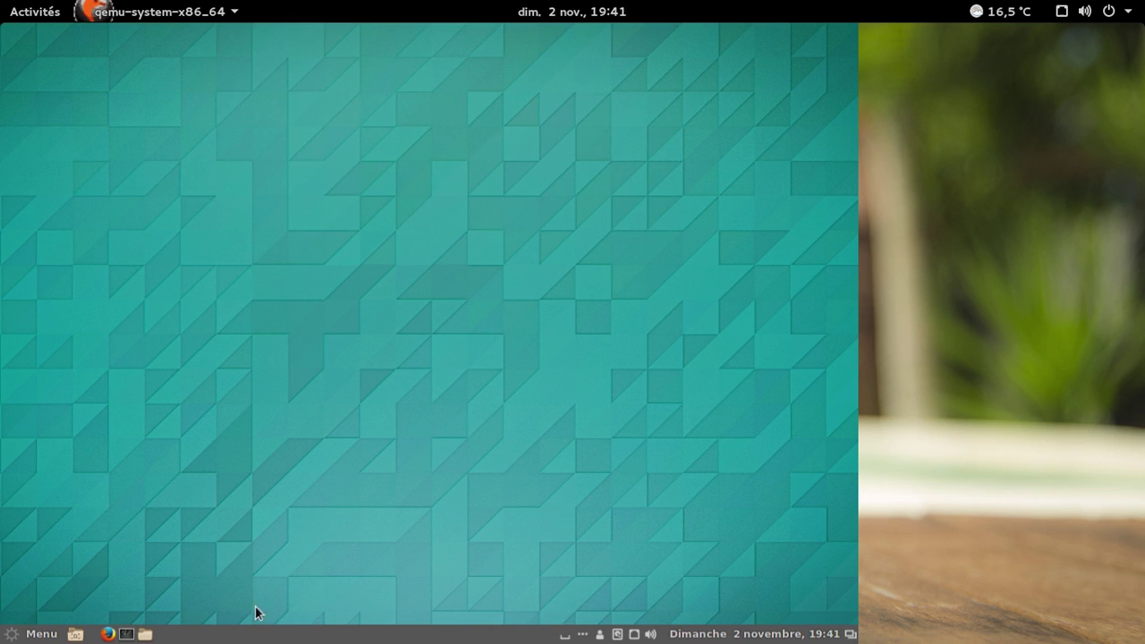
- Open Firefox and a terminal, and move the terminal window to the workspace BUREAU 2
{"action": "left_click", "coordinate": [109, 635]}
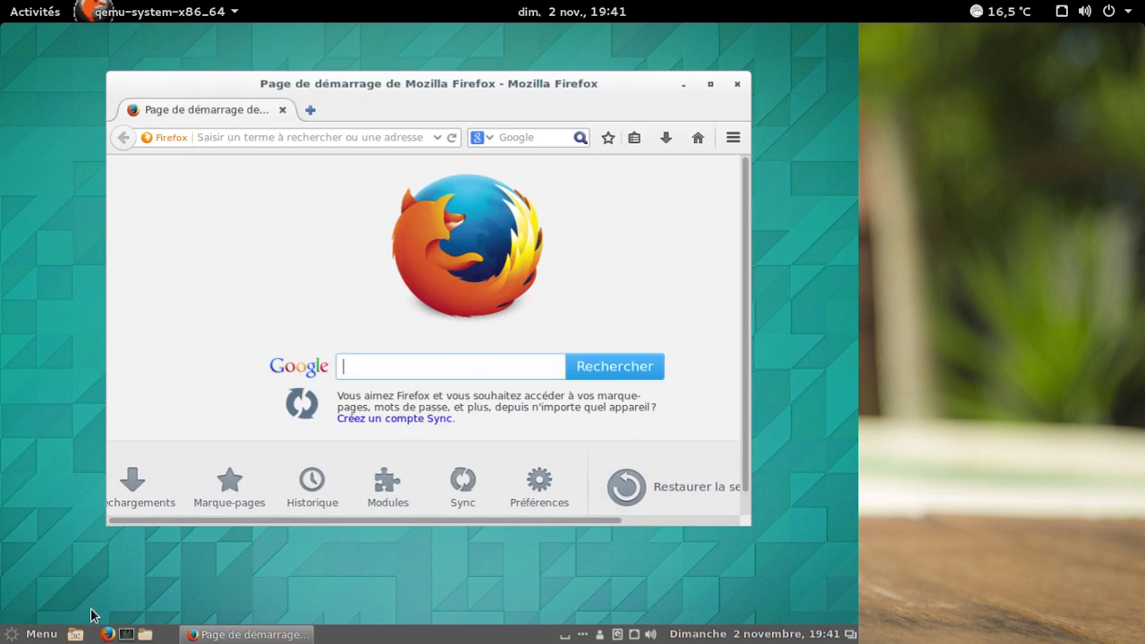
{"action": "left_click", "coordinate": [130, 635]}
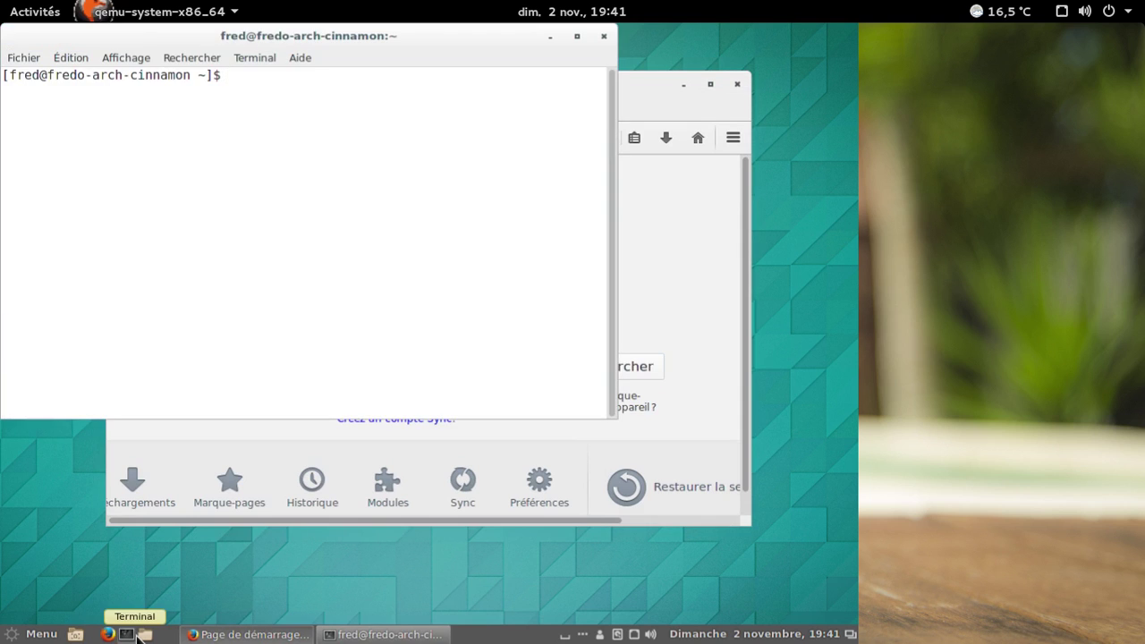
{"action": "left_click", "coordinate": [597, 638]}
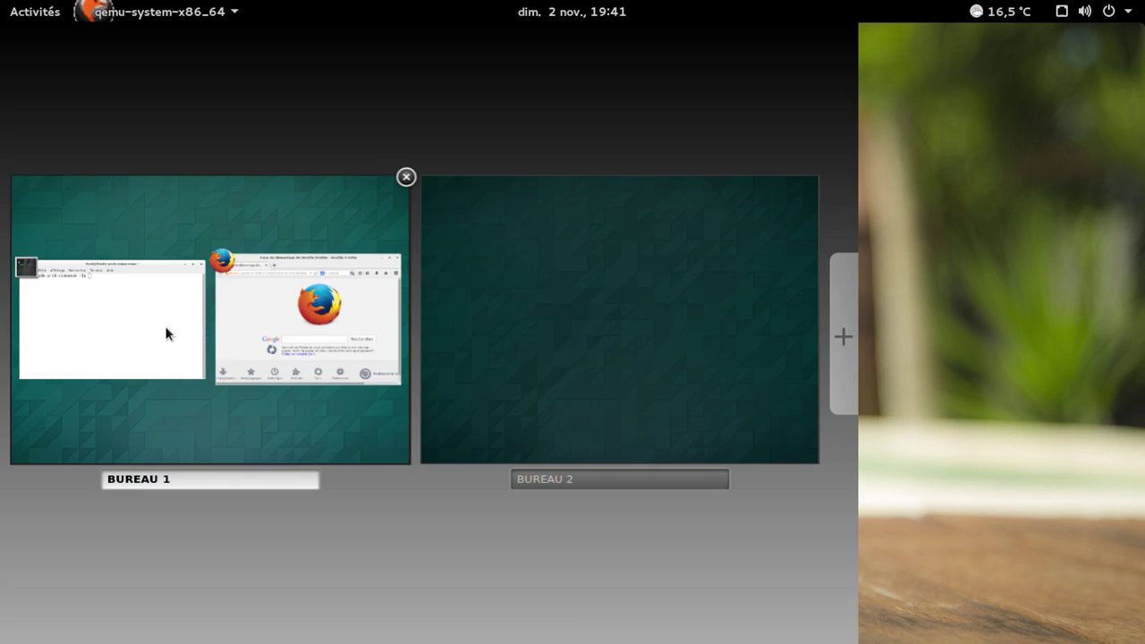
{"action": "left_click_drag", "start_coordinate": [535, 312], "coordinate": [635, 292]}
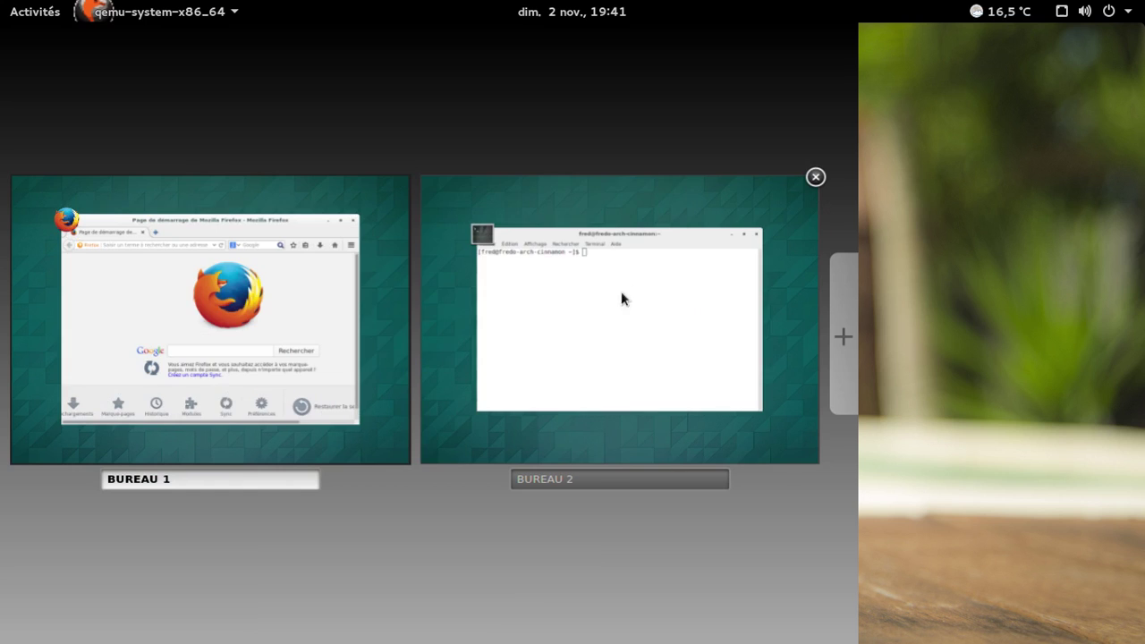
{"action": "left_click", "coordinate": [486, 373]}
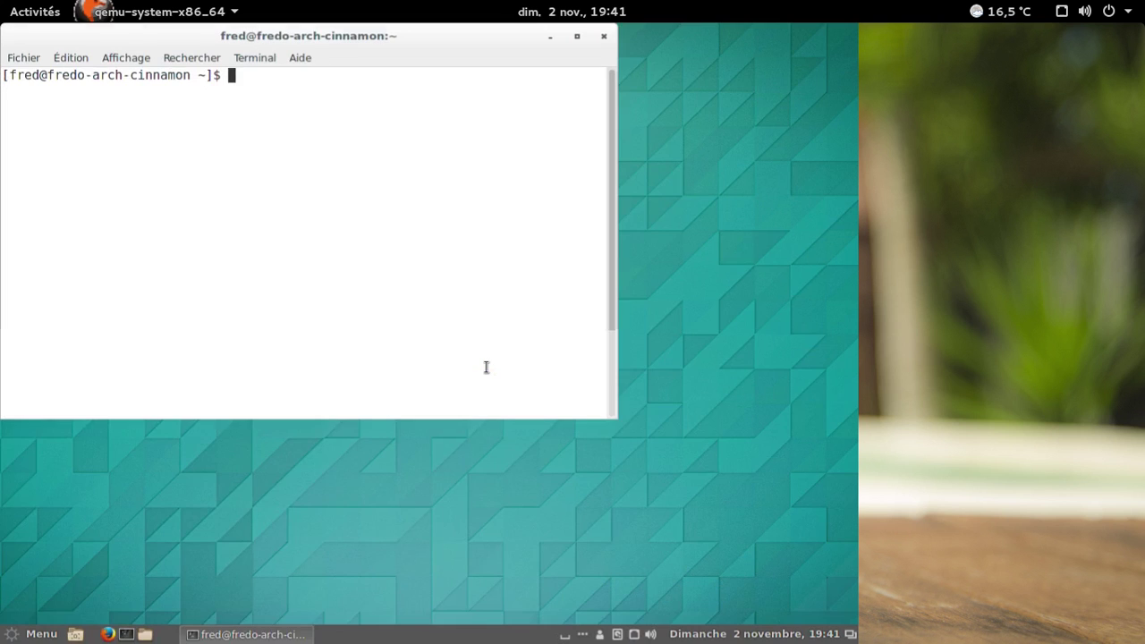
- Close the terminal on BUREAU 2 and Firefox on BUREAU 1
{"action": "left_click", "coordinate": [605, 36]}
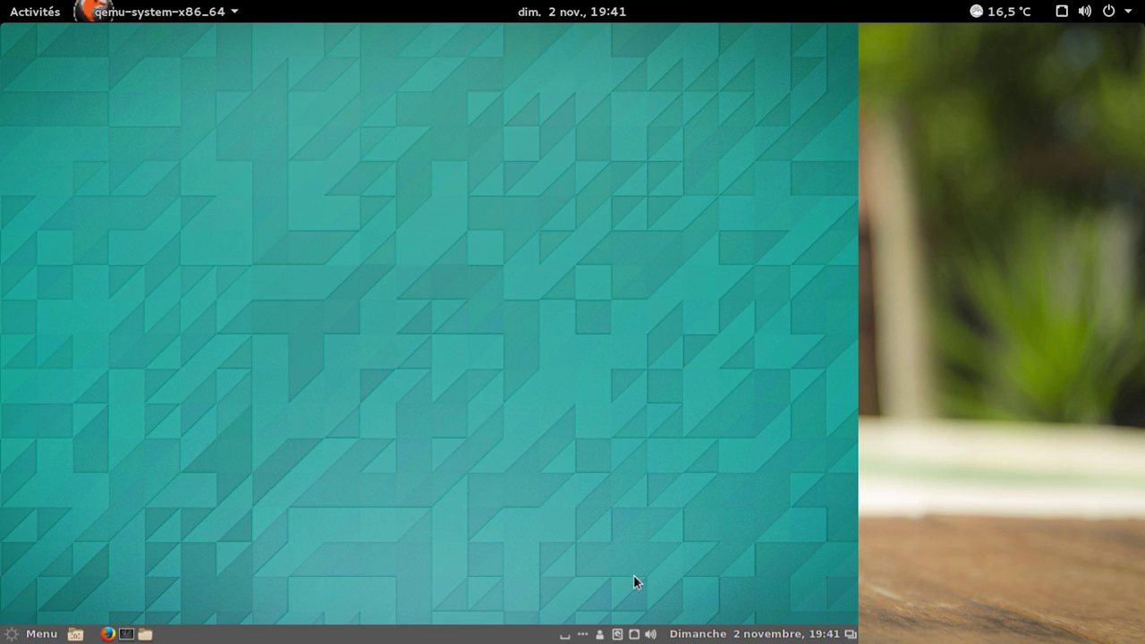
{"action": "key", "text": "ctrl+alt+Up"}
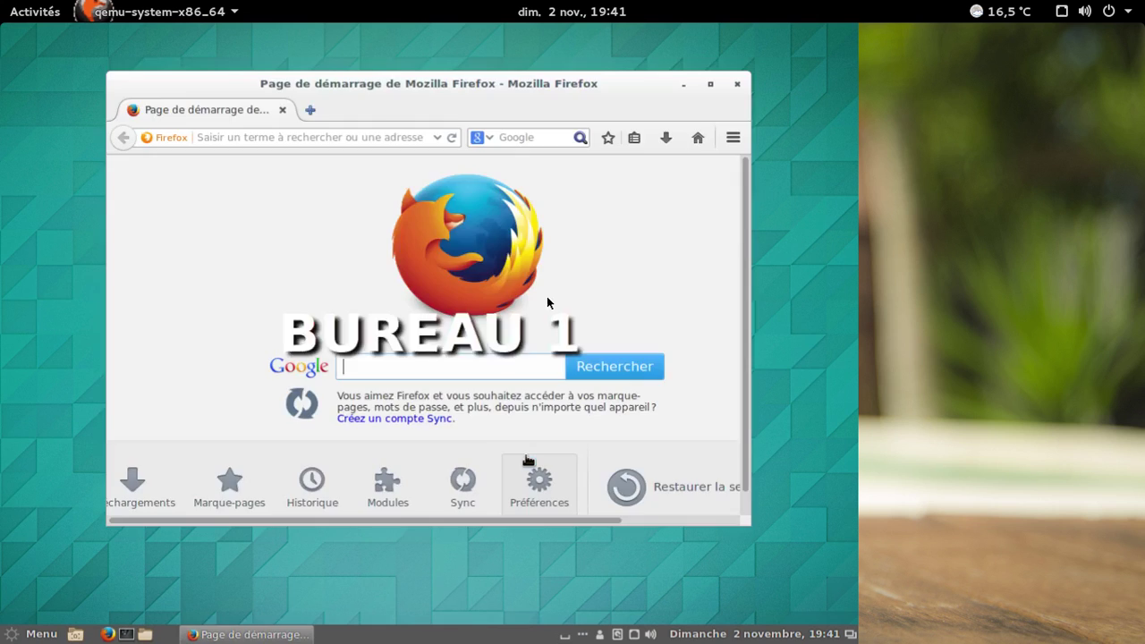
{"action": "left_click", "coordinate": [738, 83]}
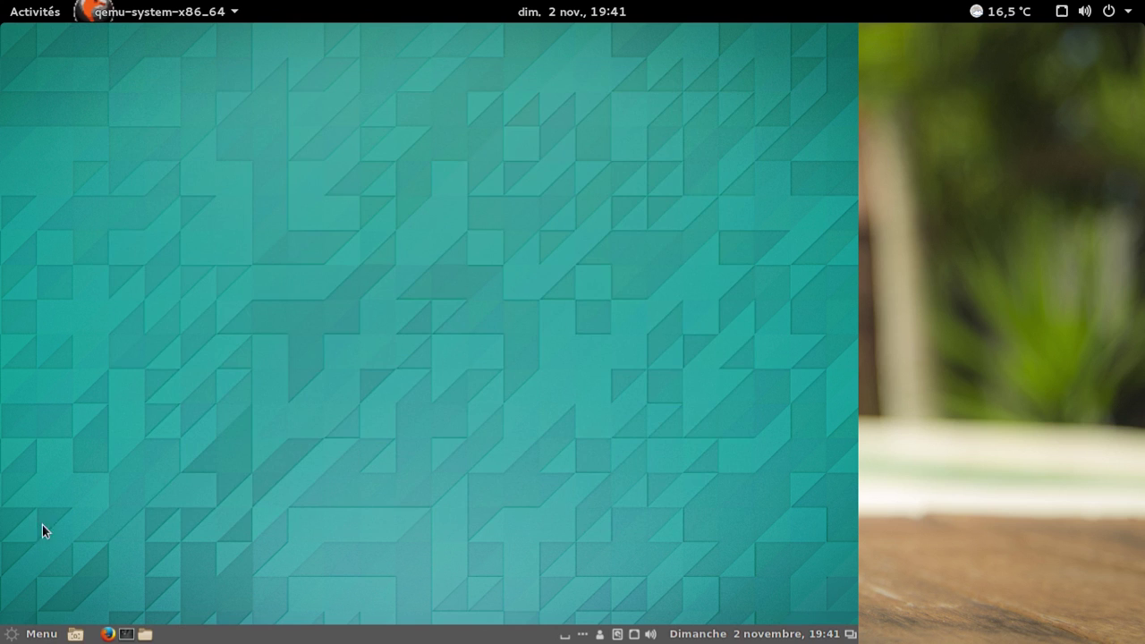
- Look at the Préférences category among the installed applications, and shut down the Cinnamon virtual machine
{"action": "left_click", "coordinate": [34, 634]}
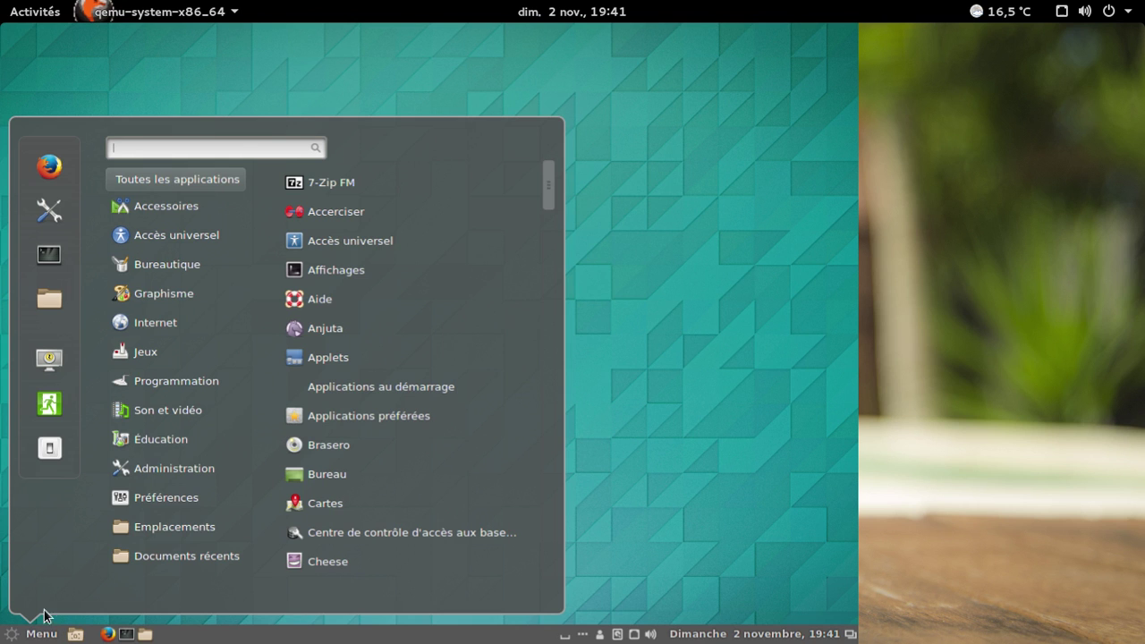
{"action": "mouse_move", "coordinate": [127, 485]}
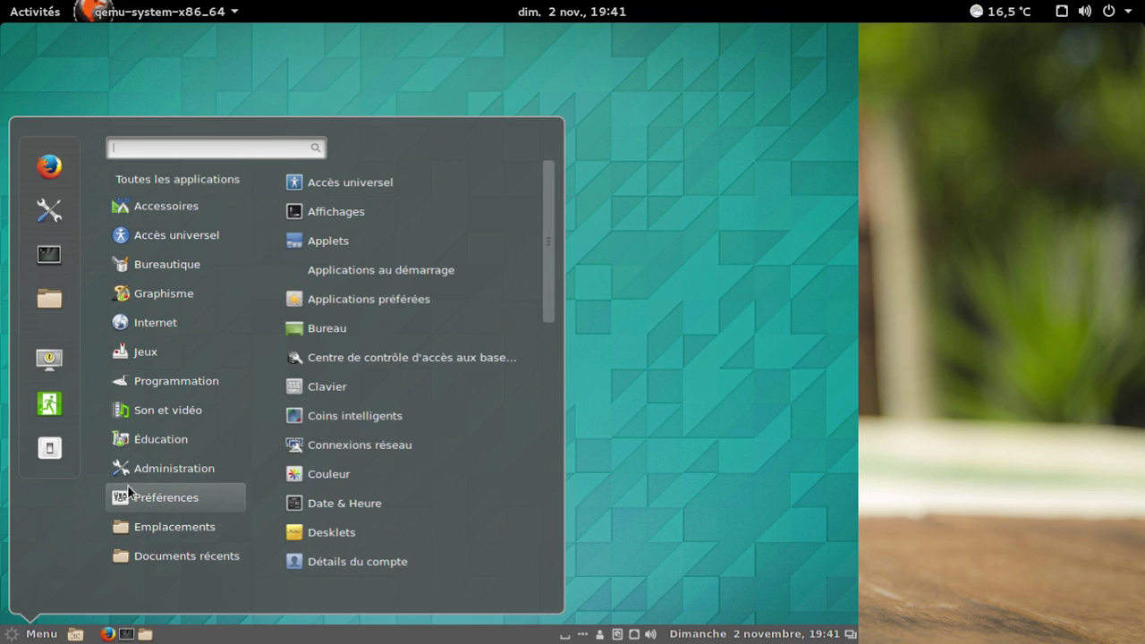
{"action": "left_click", "coordinate": [55, 442]}
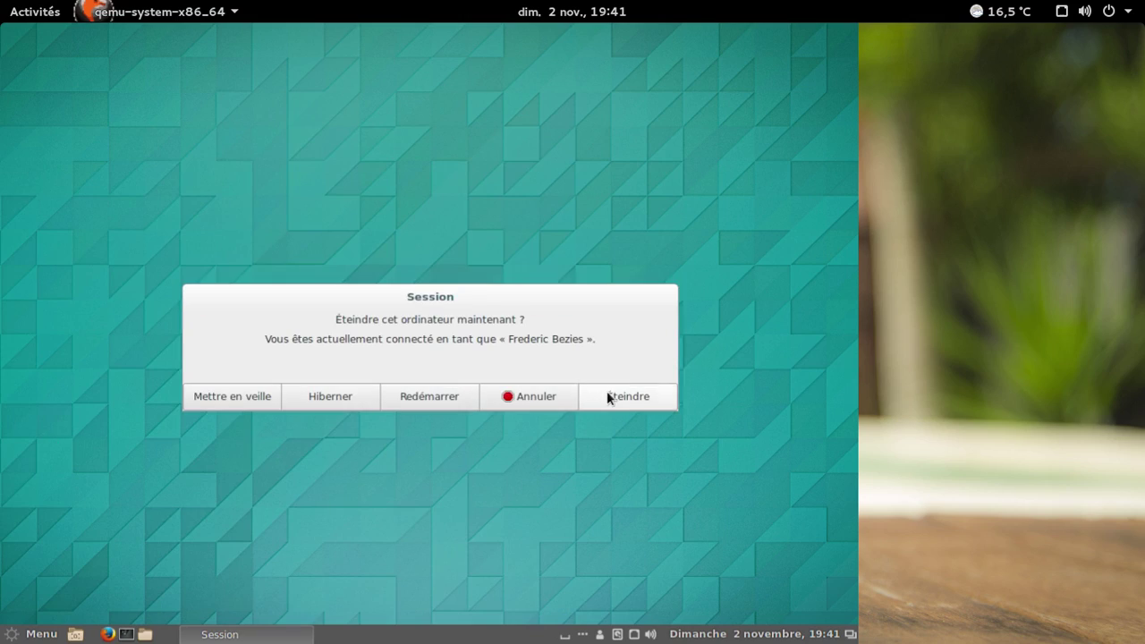
{"action": "left_click", "coordinate": [609, 397]}
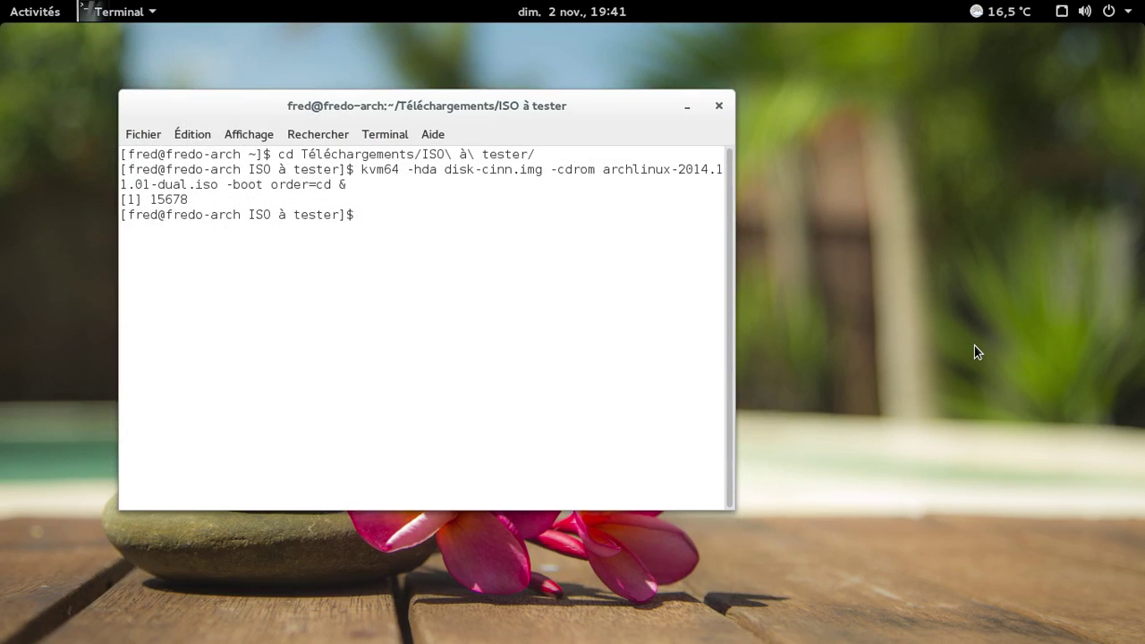
- Recheck the microphone input level in the host's sound settings, and close them
{"action": "left_click", "coordinate": [1114, 11]}
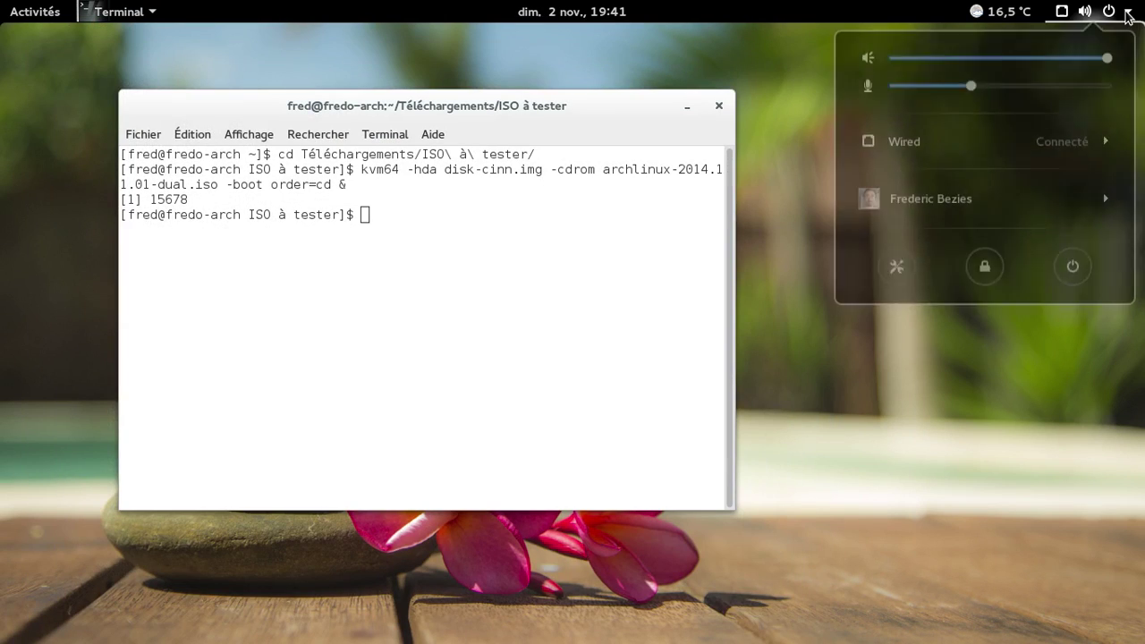
{"action": "left_click", "coordinate": [896, 268]}
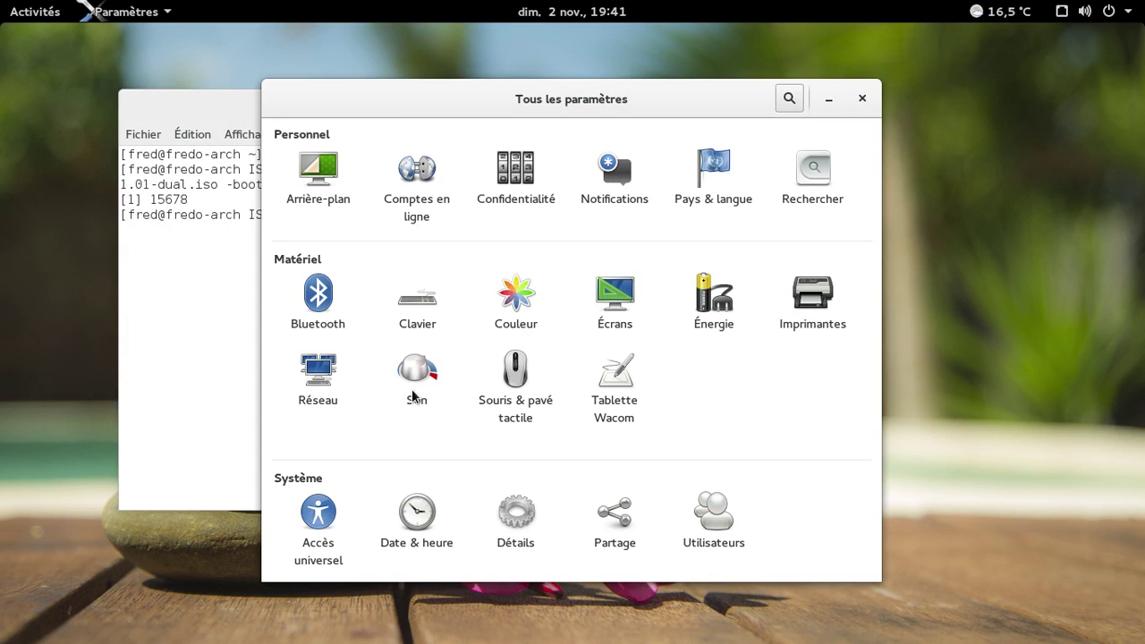
{"action": "left_click", "coordinate": [412, 390]}
{"action": "left_click", "coordinate": [404, 220]}
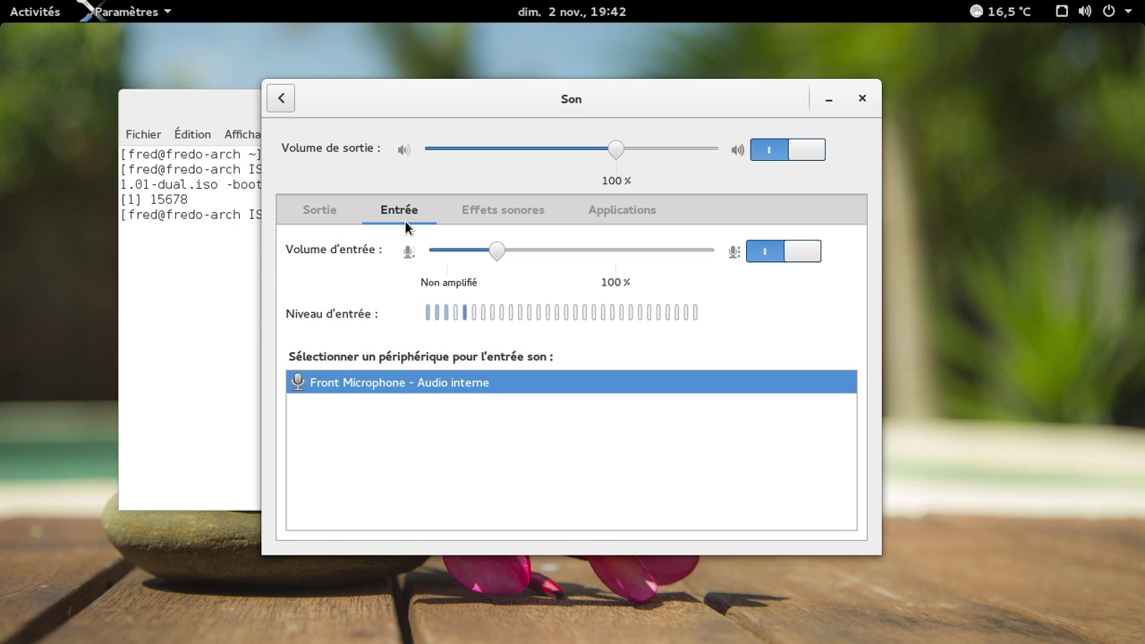
{"action": "left_click", "coordinate": [863, 101]}
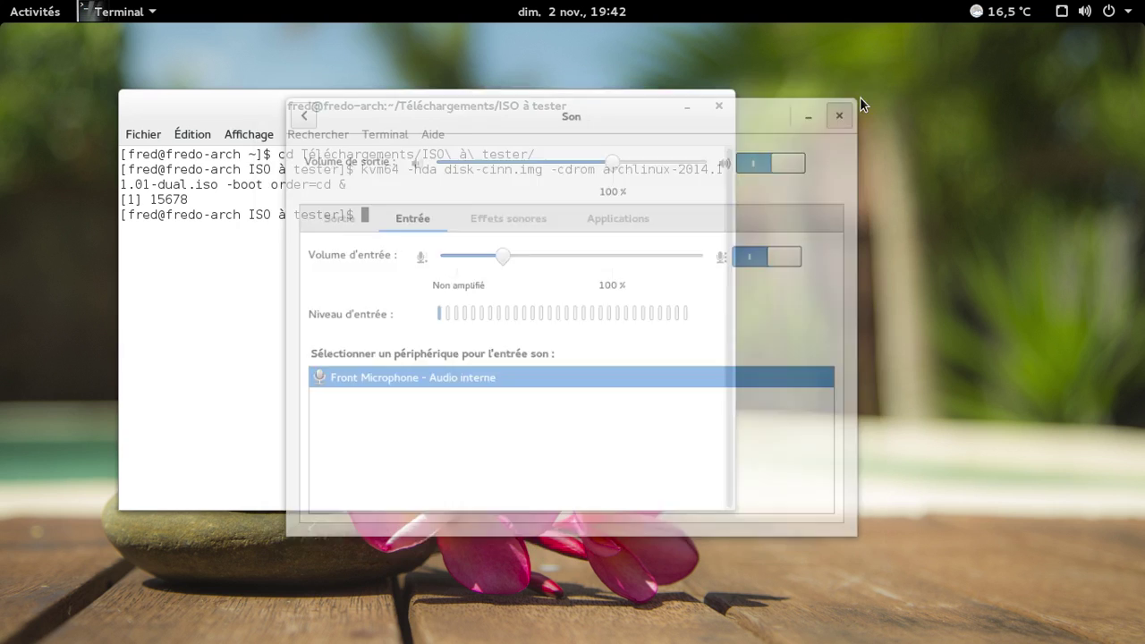
- Rerun the kvm64 command with disk-budgie.img as the hard disk image, and boot the default GRUB entry
{"action": "key", "text": "Up"}
{"action": "key", "text": "Left"}
{"action": "key", "text": "Left"}
{"action": "key", "text": "Left"}
{"action": "key", "text": "Left"}
{"action": "key", "text": "Left"}
{"action": "key", "text": "Left"}
{"action": "key", "text": "Left"}
{"action": "key", "text": "Left"}
{"action": "key", "text": "Left"}
{"action": "key", "text": "Left"}
{"action": "key", "text": "Left"}
{"action": "key", "text": "Left"}
{"action": "key", "text": "Left"}
{"action": "key", "text": "Left"}
{"action": "key", "text": "Left"}
{"action": "key", "text": "Left"}
{"action": "key", "text": "Left"}
{"action": "key", "text": "Left"}
{"action": "key", "text": "Left"}
{"action": "key", "text": "Left"}
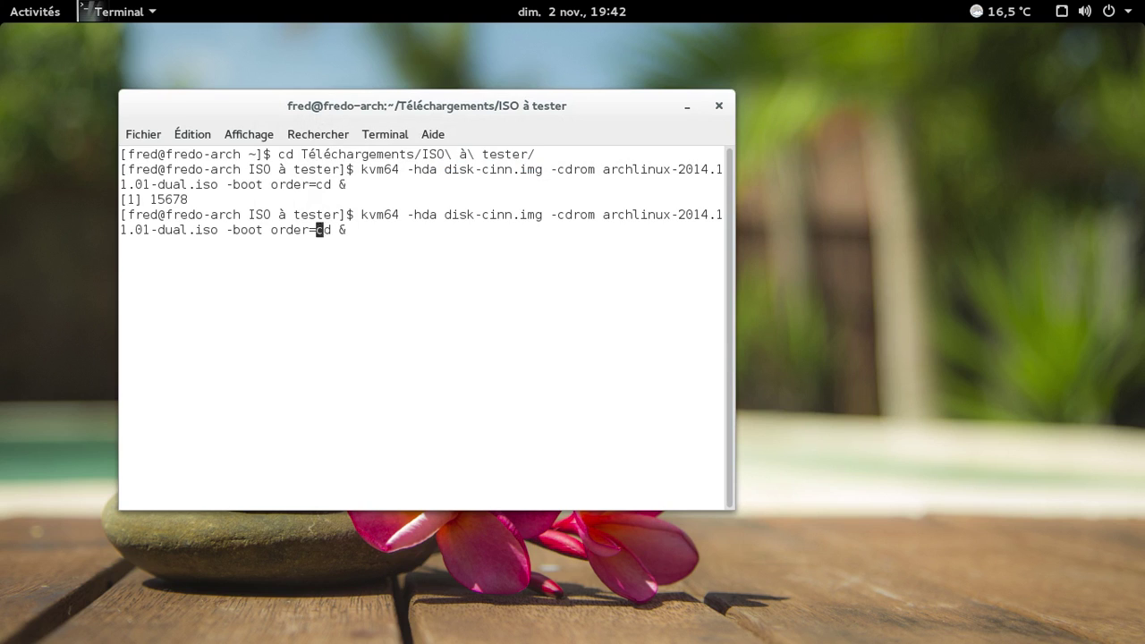
{"action": "key", "text": "Left"}
{"action": "key", "text": "Left"}
{"action": "key", "text": "Left"}
{"action": "key", "text": "Left"}
{"action": "key", "text": "Left"}
{"action": "key", "text": "Left"}
{"action": "key", "text": "Left"}
{"action": "key", "text": "Left"}
{"action": "key", "text": "Left"}
{"action": "key", "text": "BackSpace"}
{"action": "key", "text": "BackSpace"}
{"action": "key", "text": "BackSpace"}
{"action": "key", "text": "BackSpace"}
{"action": "type", "text": "bu"}
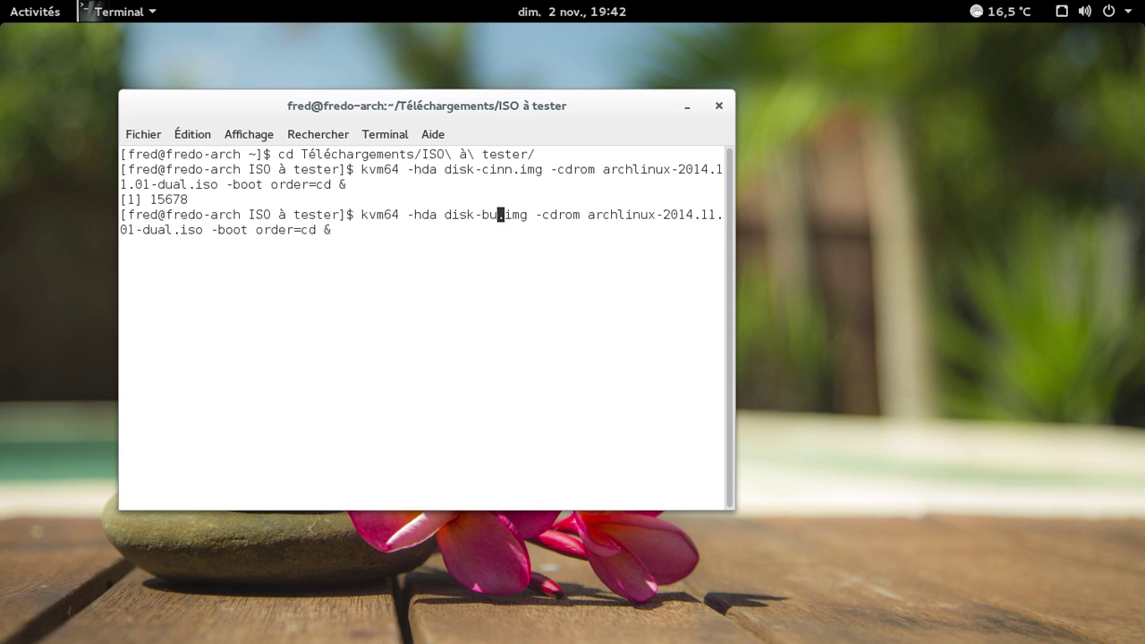
{"action": "key", "text": "Tab"}
{"action": "key", "text": "Delete"}
{"action": "key", "text": "Delete"}
{"action": "key", "text": "Delete"}
{"action": "key", "text": "Delete"}
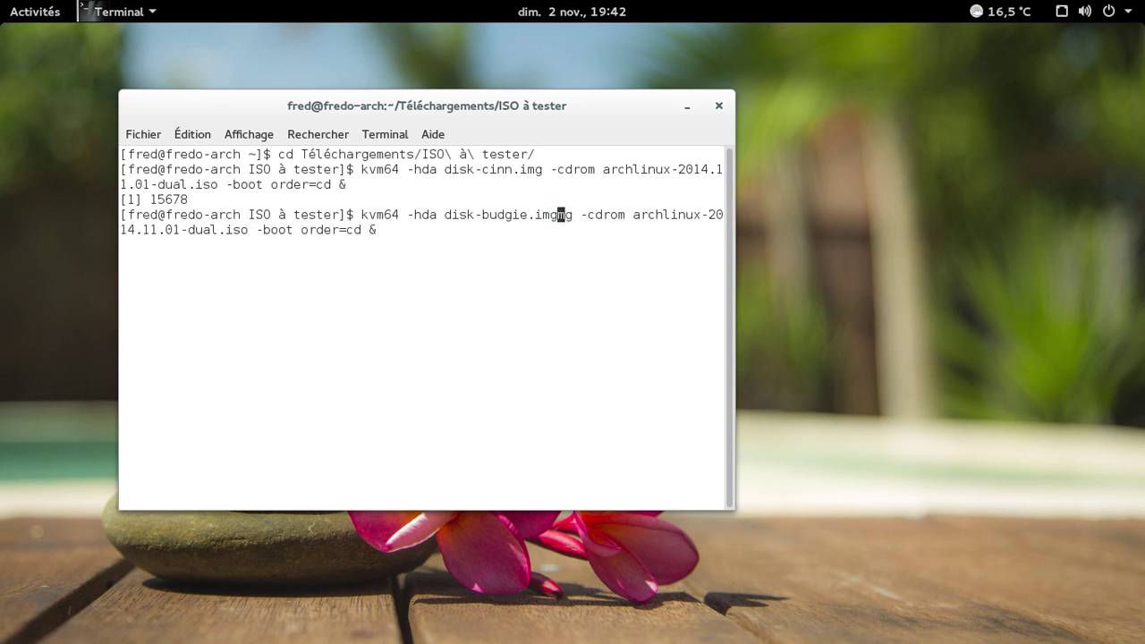
{"action": "key", "text": "Return"}
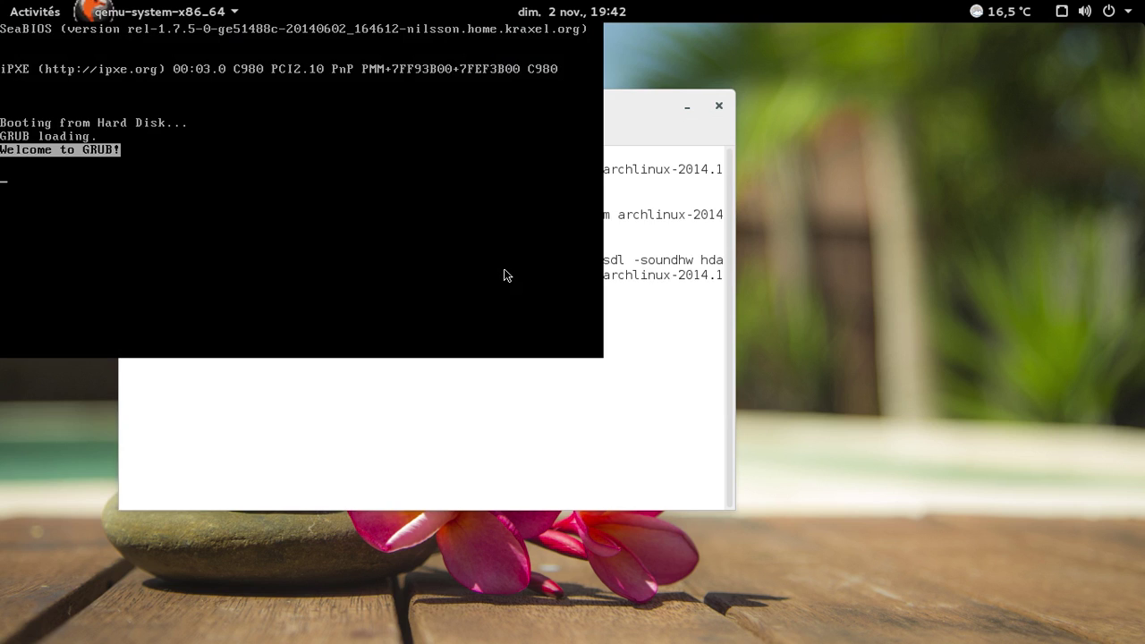
{"action": "key", "text": "Return"}
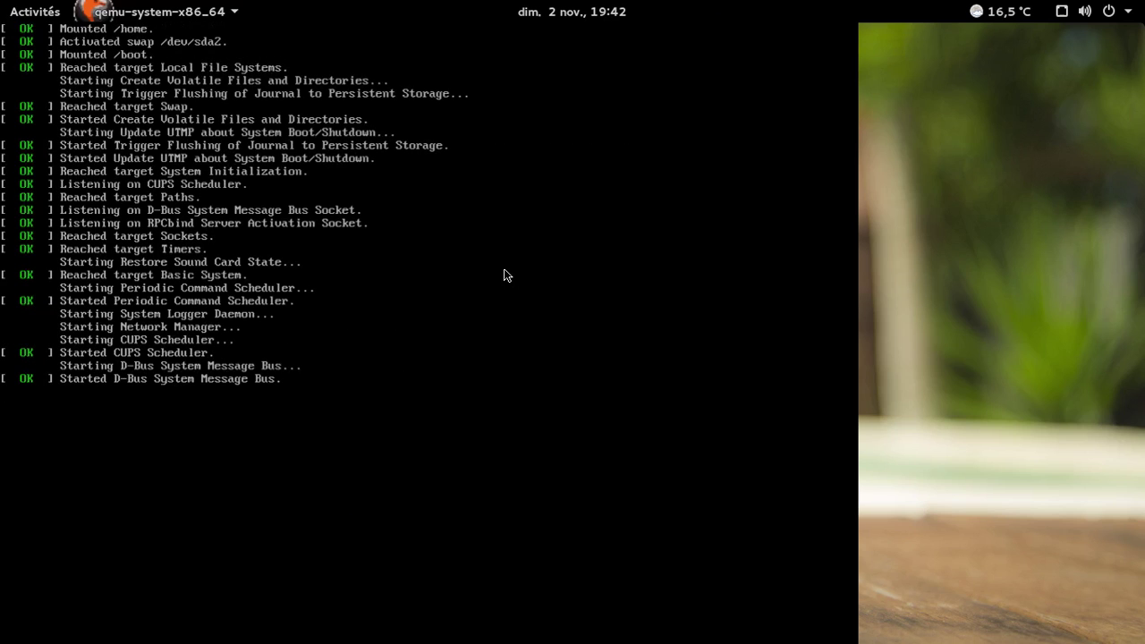
- Raise the host's microphone input volume to a little above the Non amplifié mark, and close the sound settings
{"action": "left_click", "coordinate": [1110, 11]}
{"action": "left_click", "coordinate": [897, 270]}
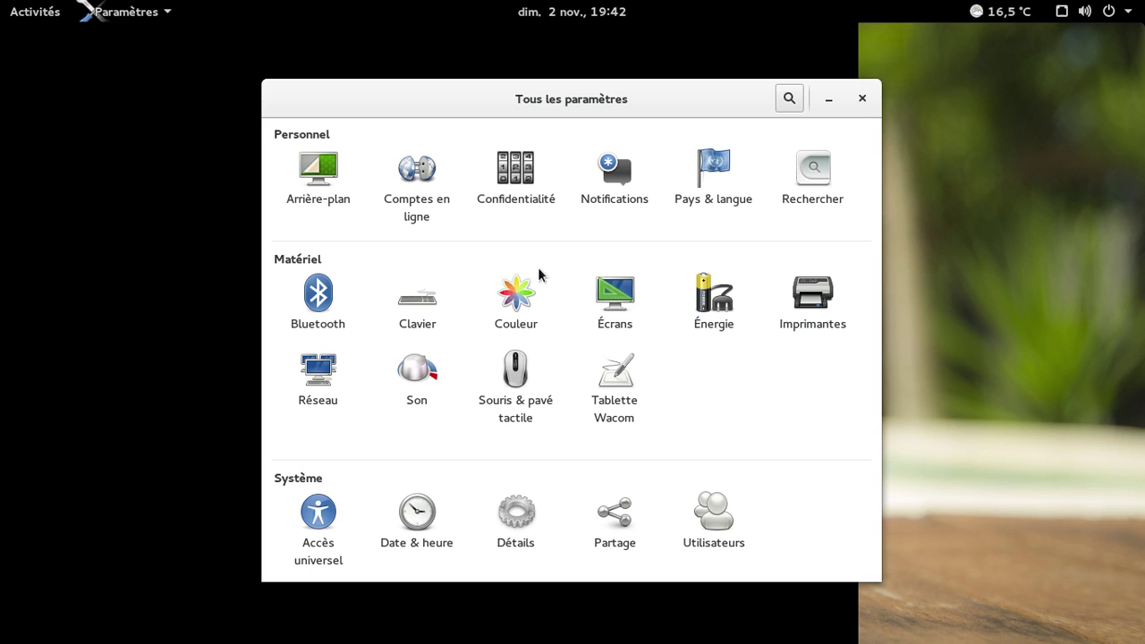
{"action": "left_click", "coordinate": [406, 397]}
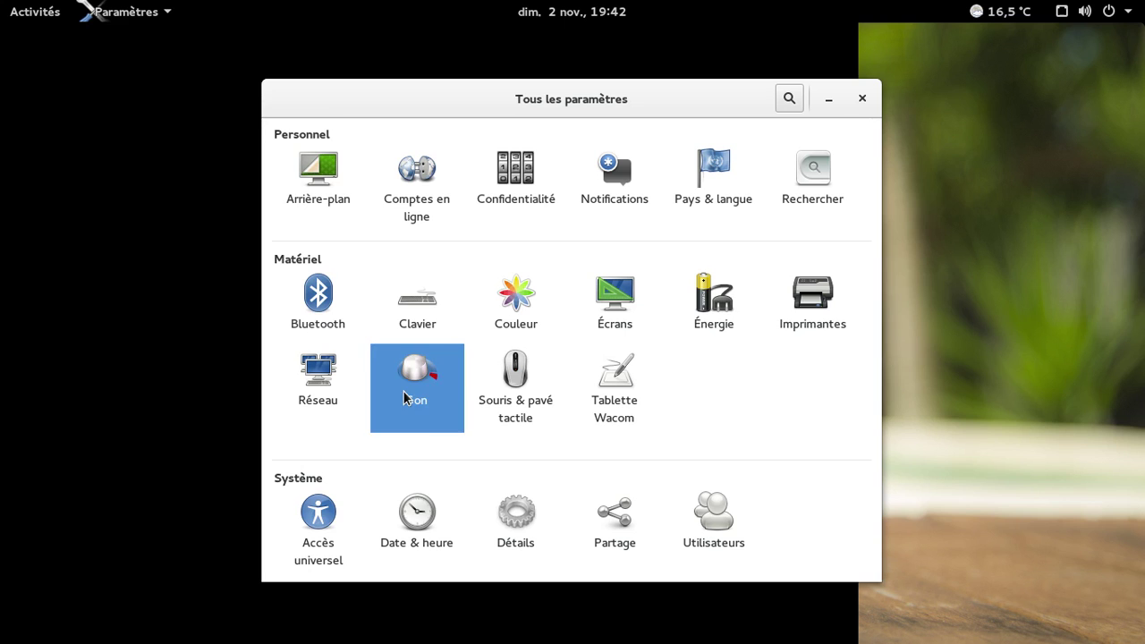
{"action": "left_click", "coordinate": [409, 218]}
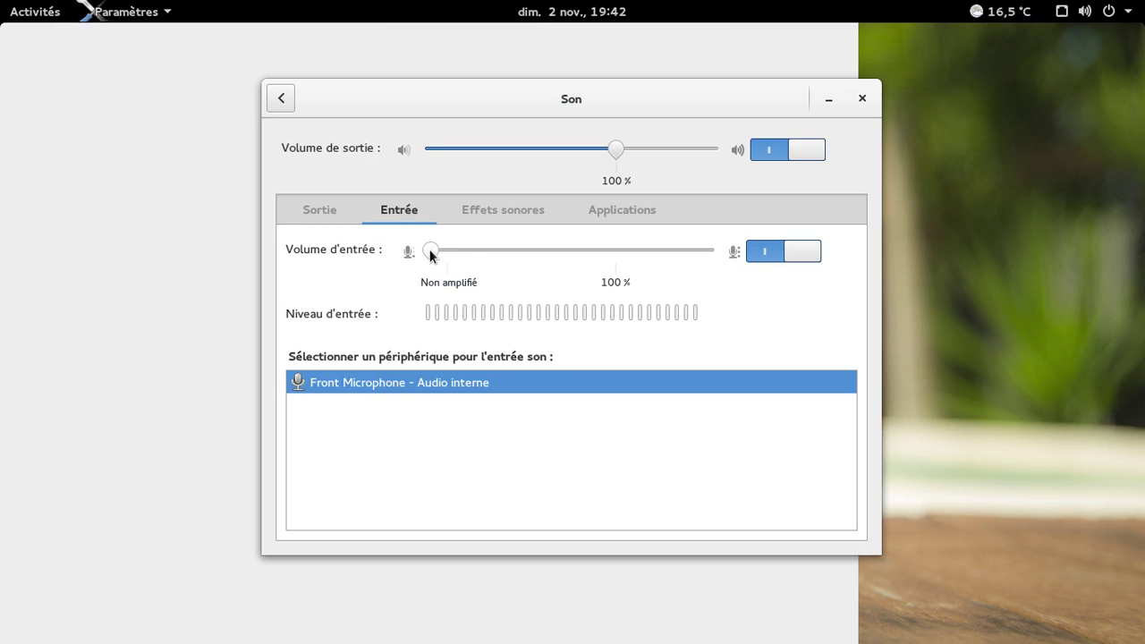
{"action": "left_click_drag", "start_coordinate": [475, 250], "coordinate": [491, 250]}
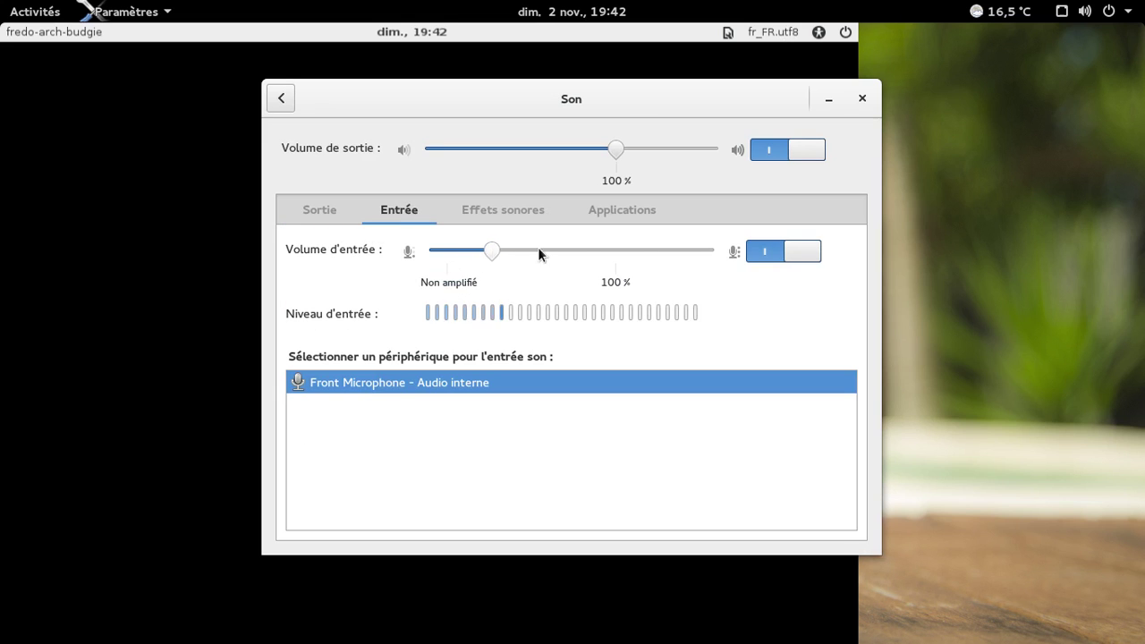
{"action": "left_click", "coordinate": [862, 100]}
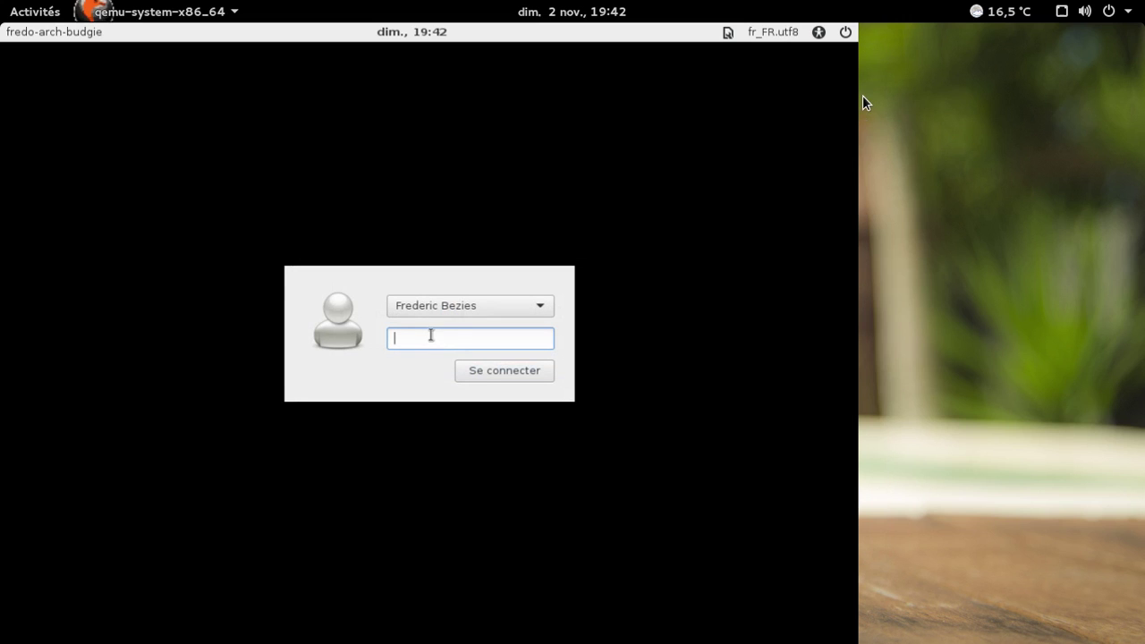
- Log in to the Budgie virtual machine with the account password
{"action": "type", "text": "aaaaaa"}
{"action": "key", "text": "Return"}
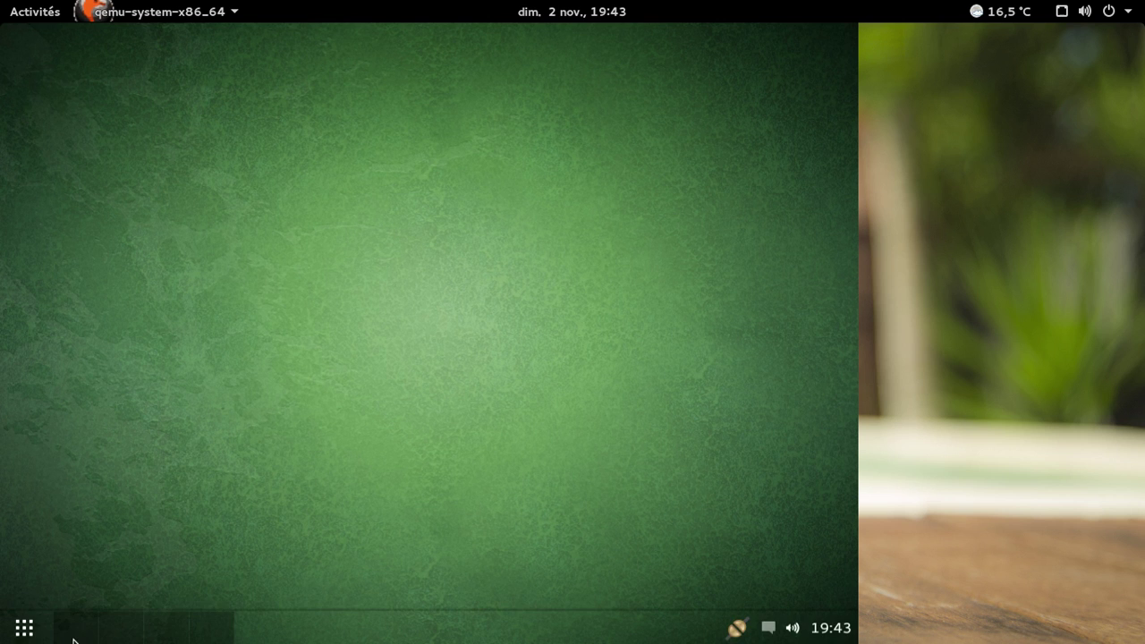
- Open the Budgie system settings and view the system overview under Détails
{"action": "left_click", "coordinate": [833, 629]}
{"action": "left_click", "coordinate": [835, 633]}
{"action": "left_click", "coordinate": [794, 630]}
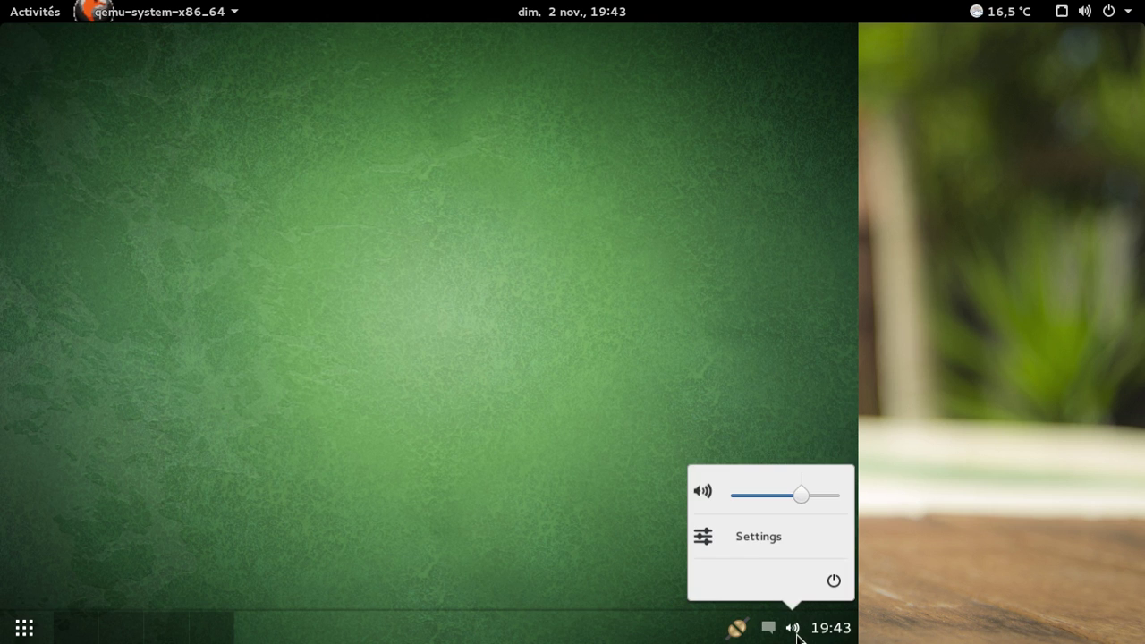
{"action": "left_click", "coordinate": [783, 535]}
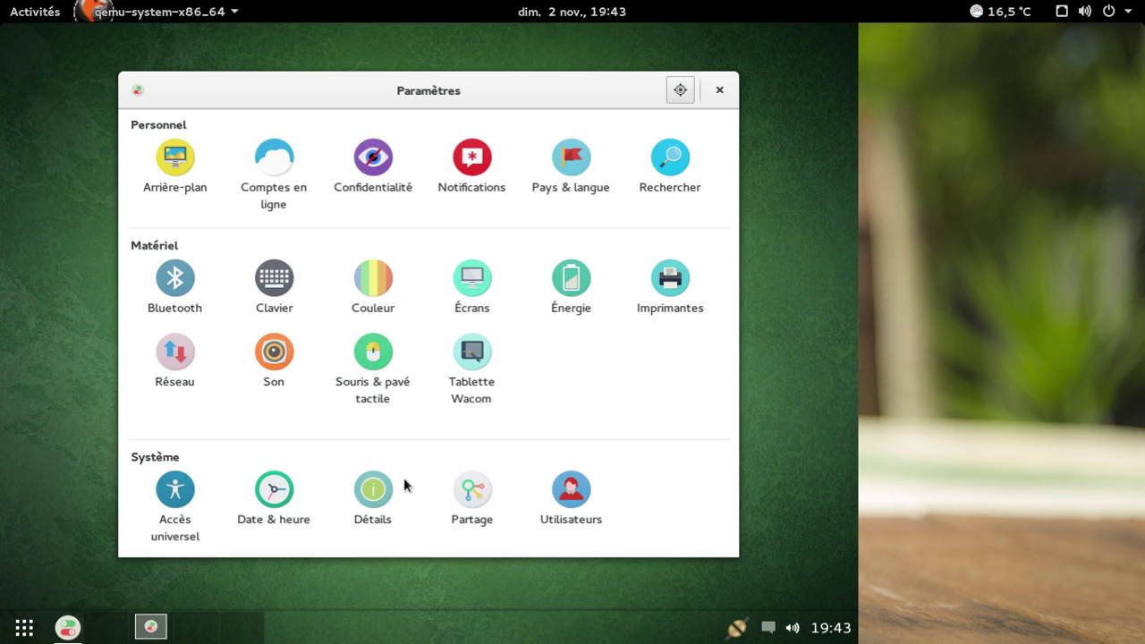
{"action": "left_click", "coordinate": [383, 489]}
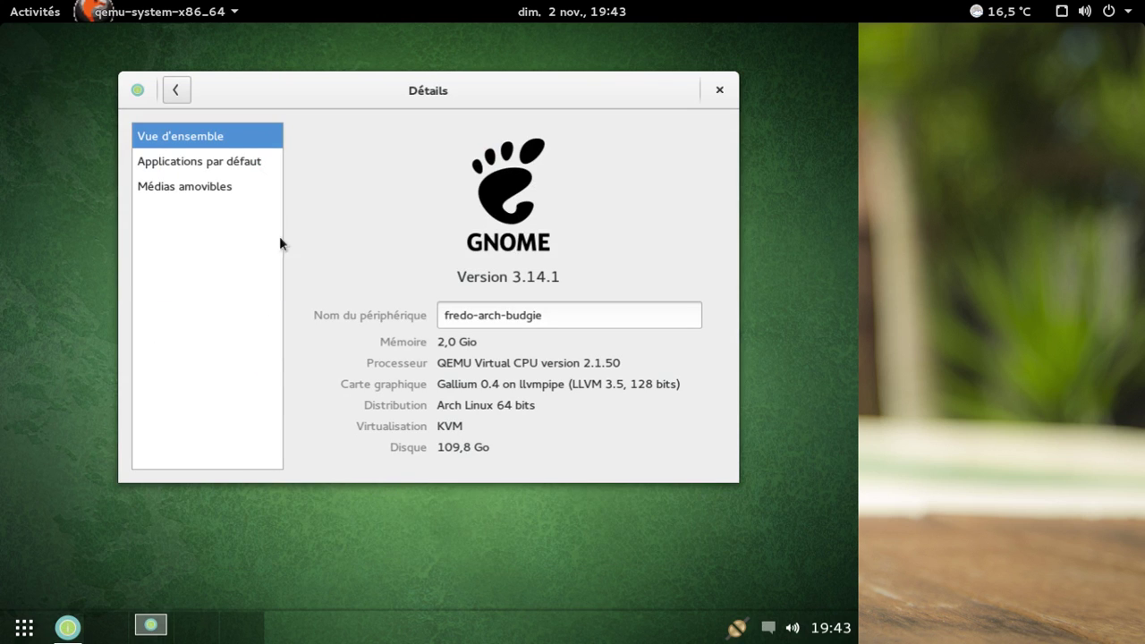
- Check the application menu of the Détails window, and return to the full settings overview and close it
{"action": "left_click", "coordinate": [139, 90]}
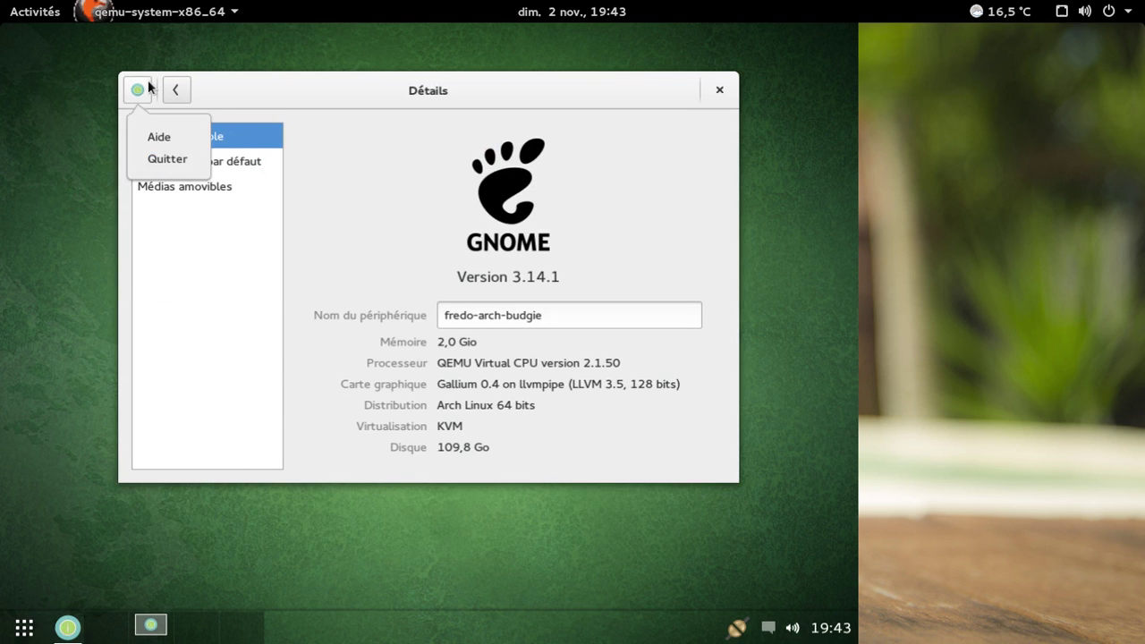
{"action": "left_click", "coordinate": [148, 84]}
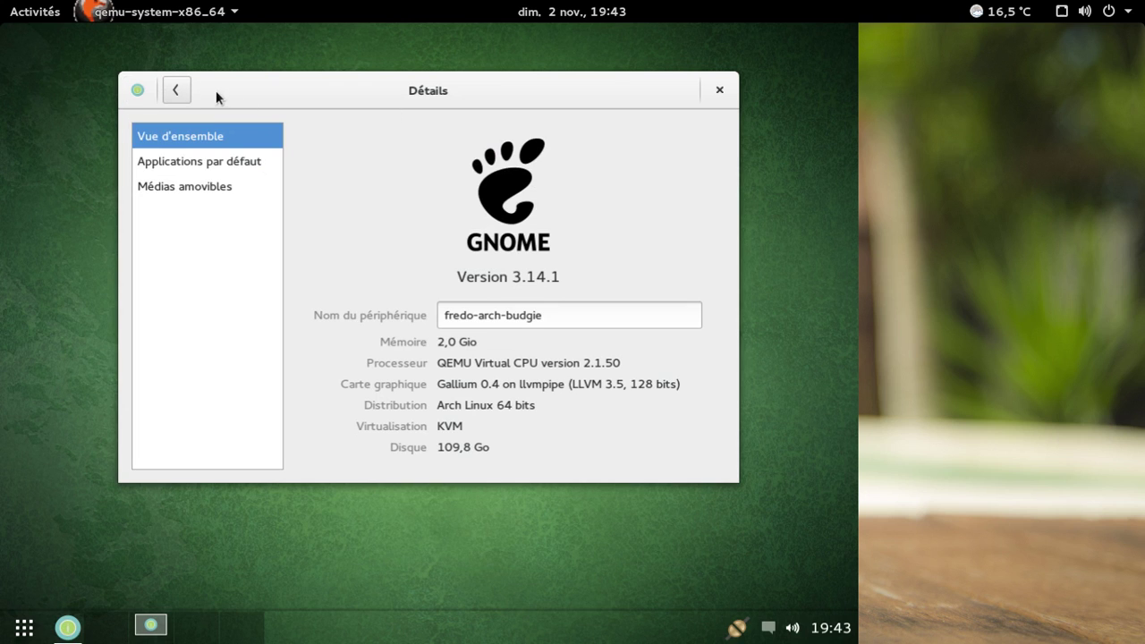
{"action": "left_click", "coordinate": [184, 90]}
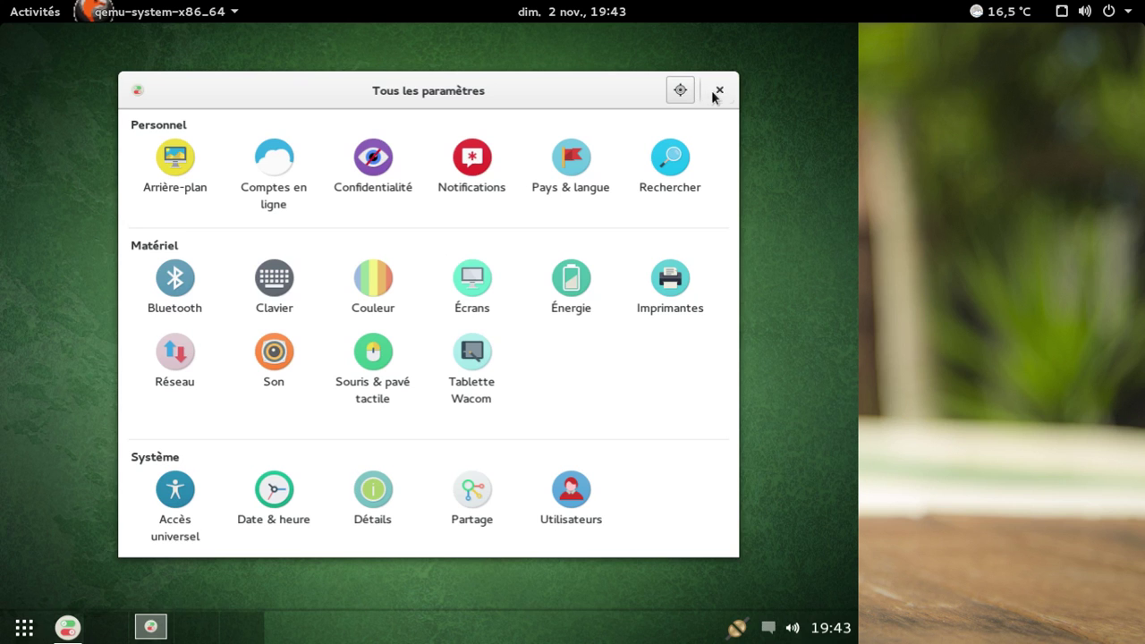
{"action": "left_click", "coordinate": [718, 91]}
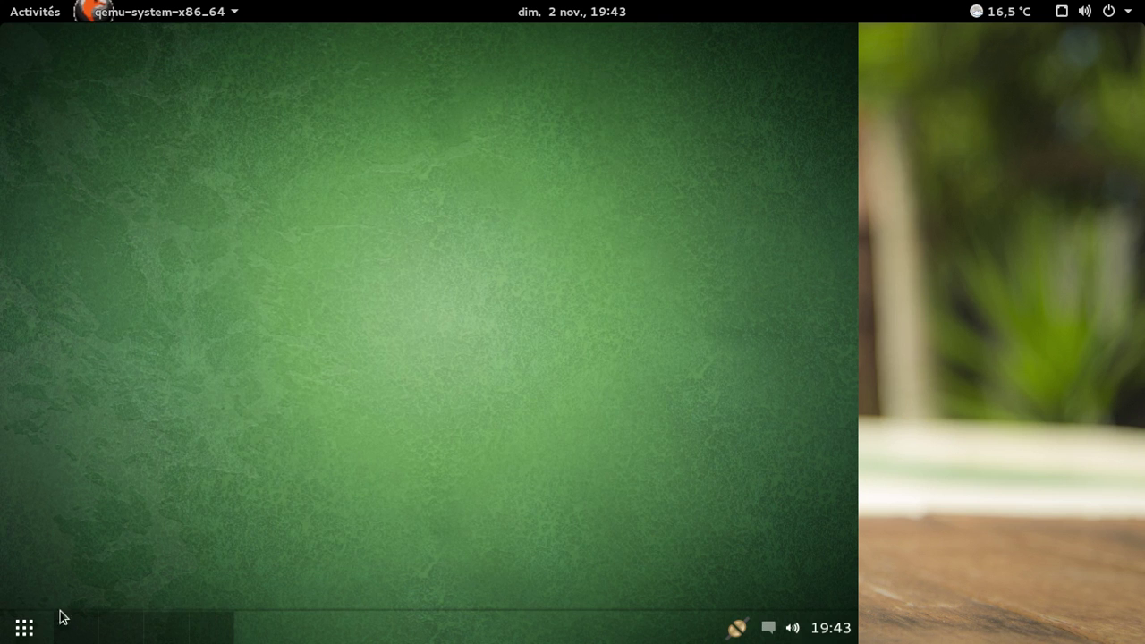
- Look through the complete list of installed applications in the Budgie menu, from Accessoires to Utilitaires
{"action": "left_click", "coordinate": [24, 629]}
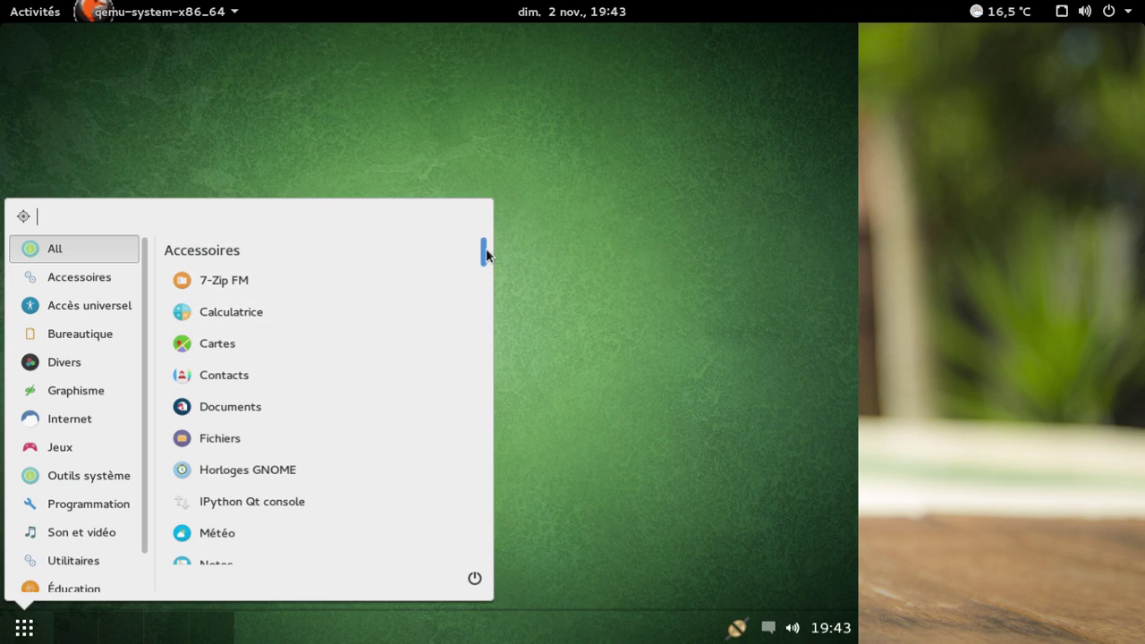
{"action": "scroll", "coordinate": [474, 373], "scroll_direction": "down", "scroll_amount": 5}
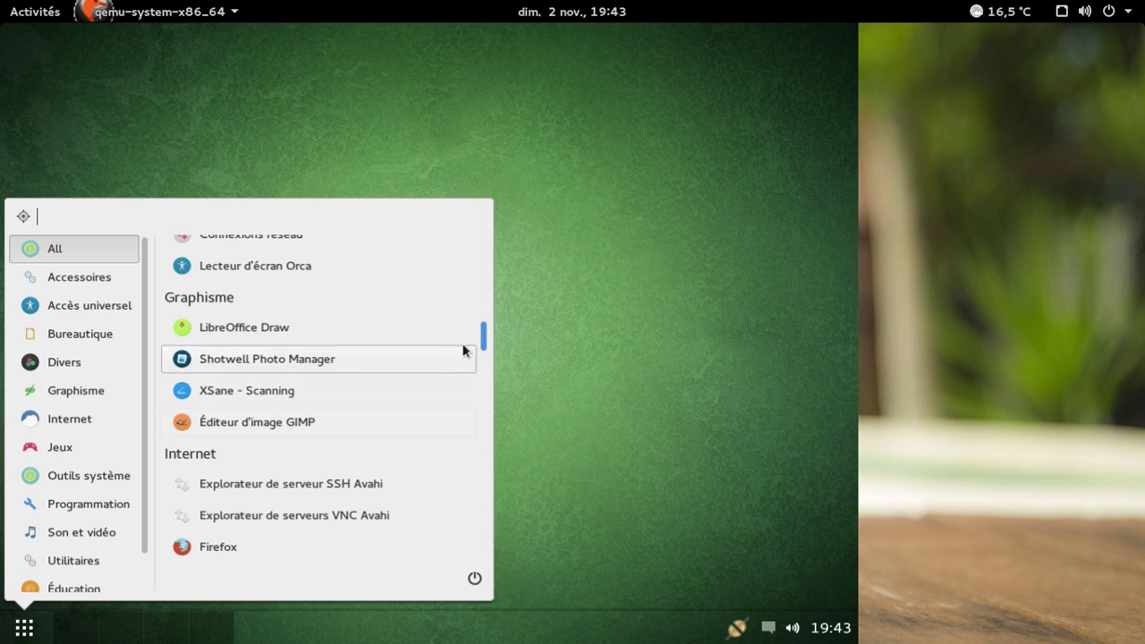
{"action": "scroll", "coordinate": [486, 340], "scroll_direction": "down", "scroll_amount": 5}
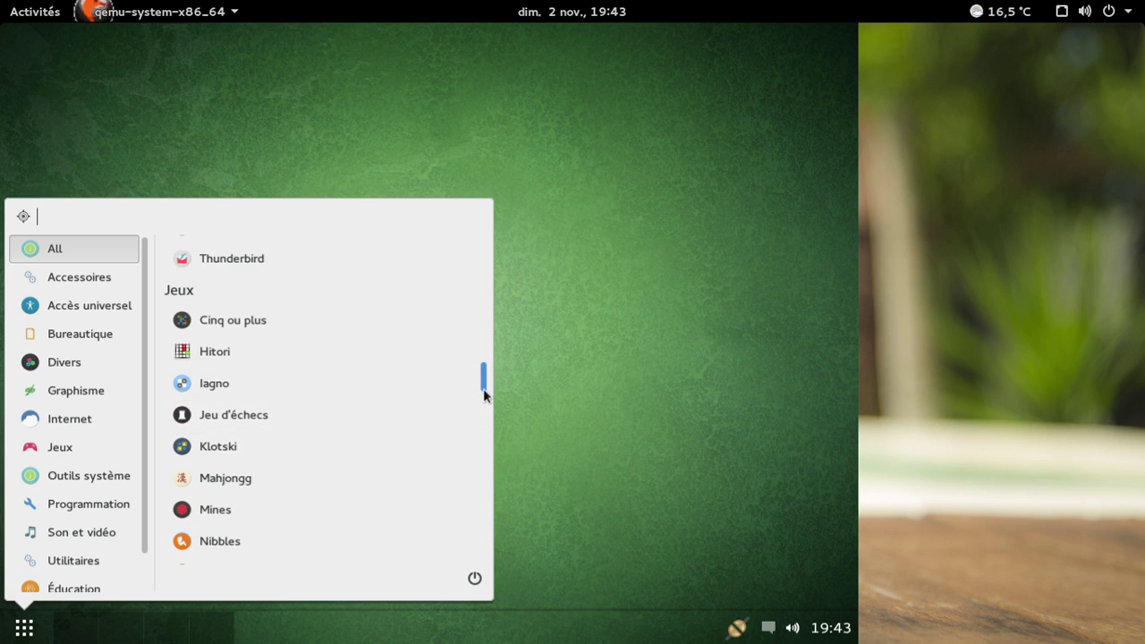
{"action": "scroll", "coordinate": [483, 388], "scroll_direction": "down", "scroll_amount": 5}
{"action": "scroll", "coordinate": [484, 488], "scroll_direction": "down", "scroll_amount": 6}
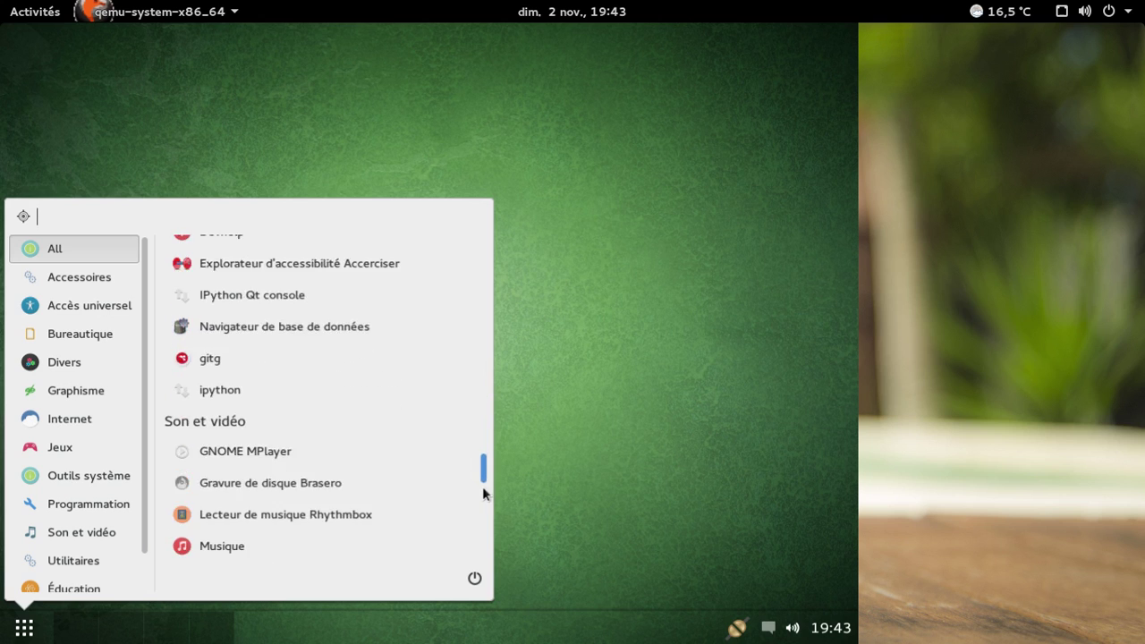
{"action": "scroll", "coordinate": [483, 518], "scroll_direction": "down", "scroll_amount": 1}
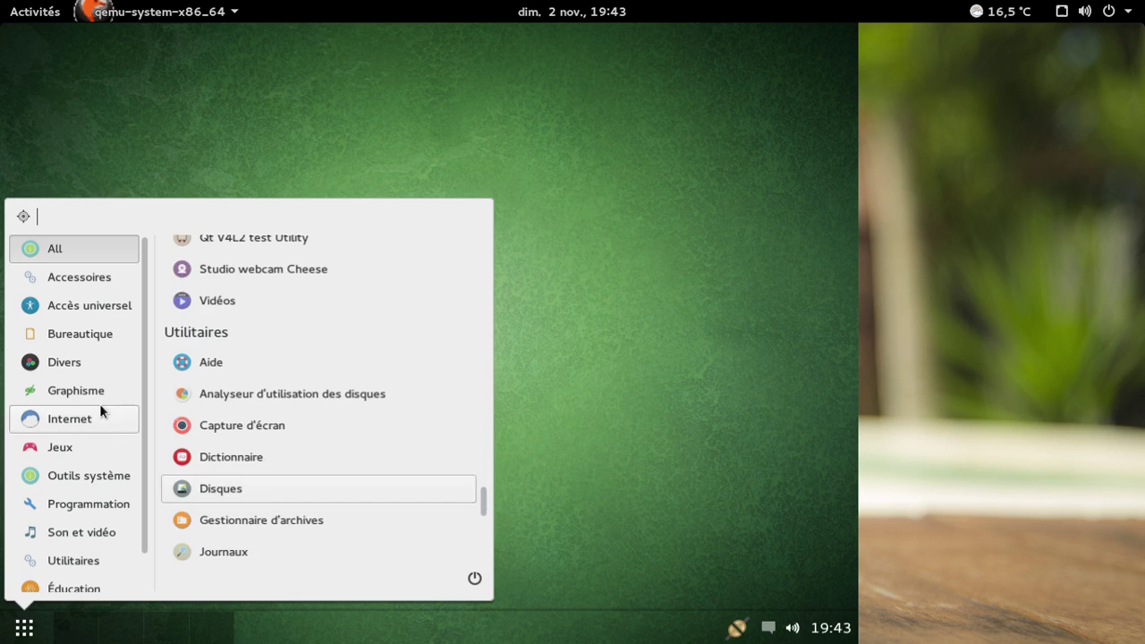
- Look at the Graphisme and Bureautique application categories, and launch LibreOffice Writer
{"action": "mouse_move", "coordinate": [94, 403]}
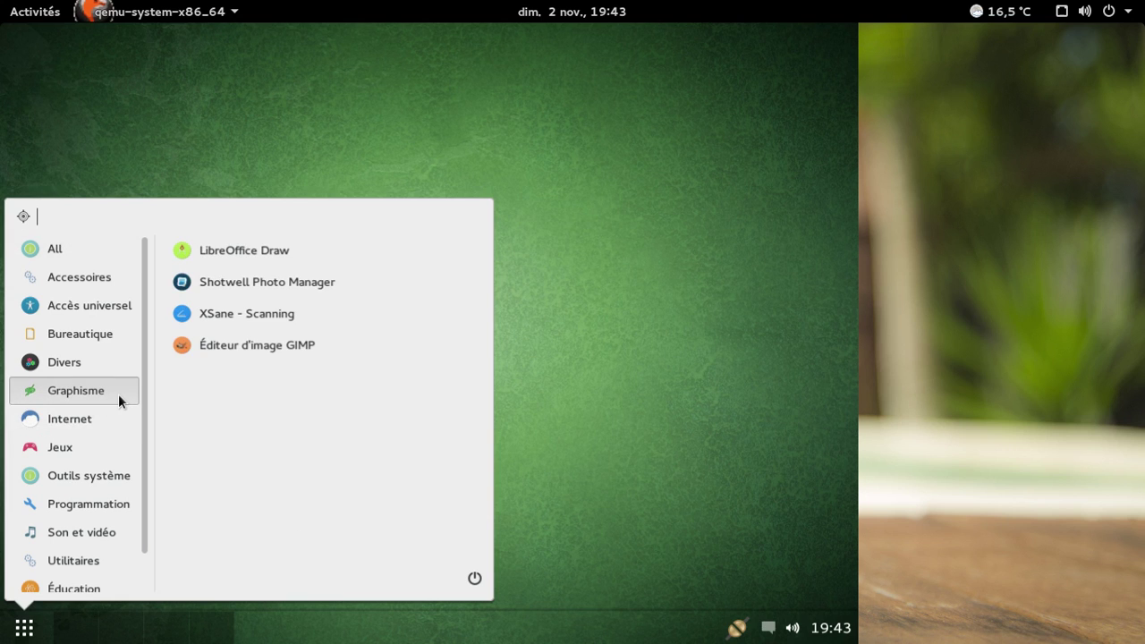
{"action": "mouse_move", "coordinate": [79, 332]}
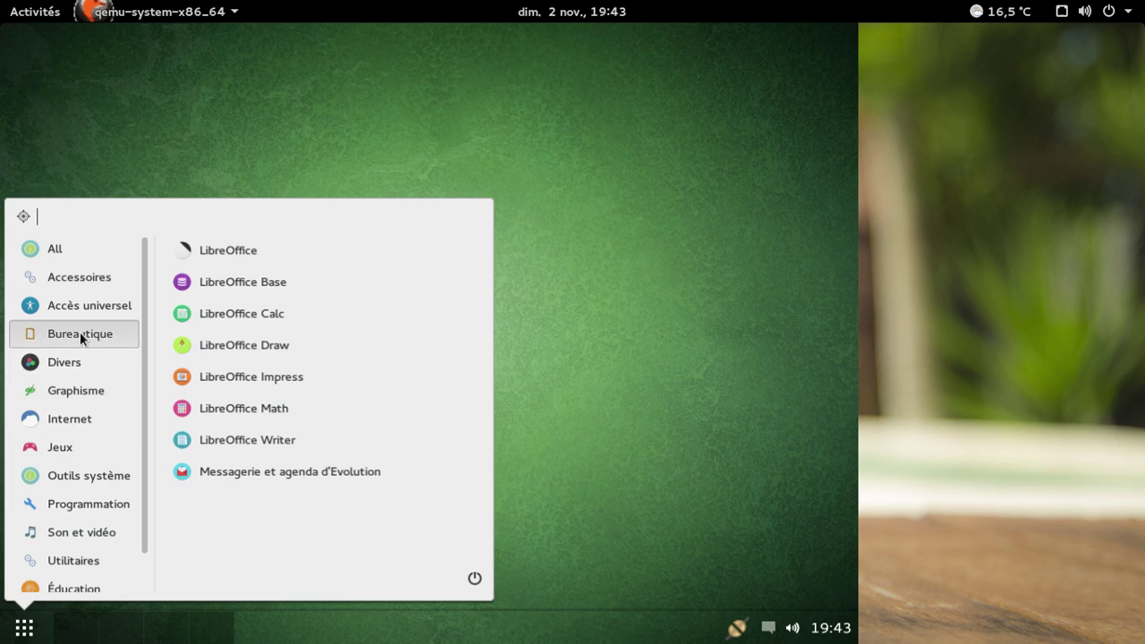
{"action": "left_click", "coordinate": [245, 437]}
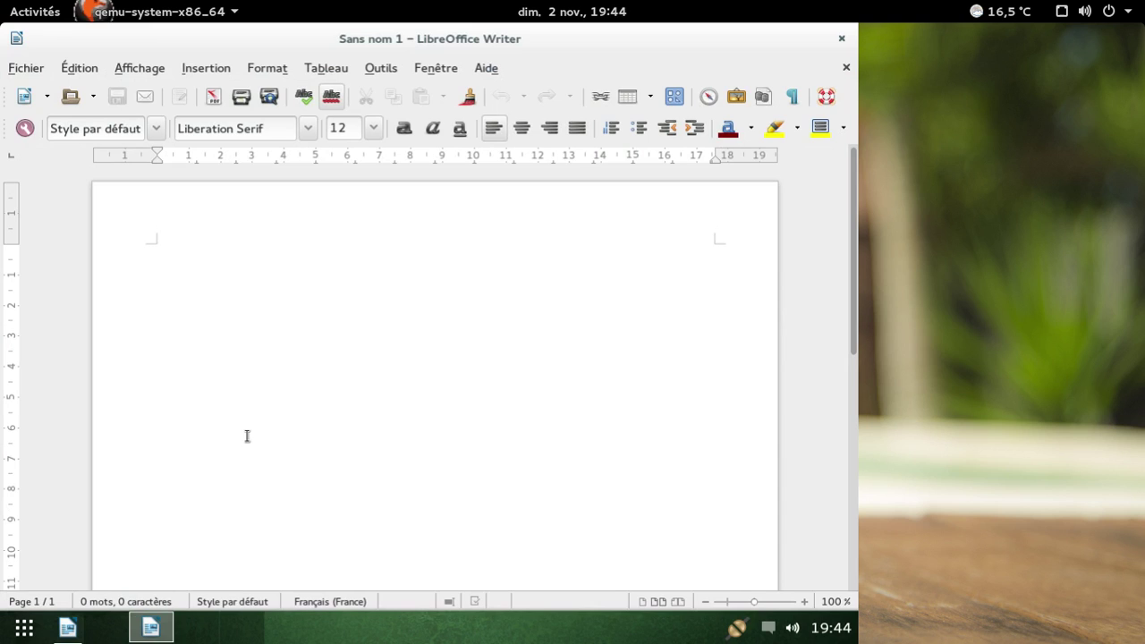
- Examine the applications in the Utilitaires, Divers and Accessoires categories of the Budgie menu
{"action": "left_click", "coordinate": [24, 627]}
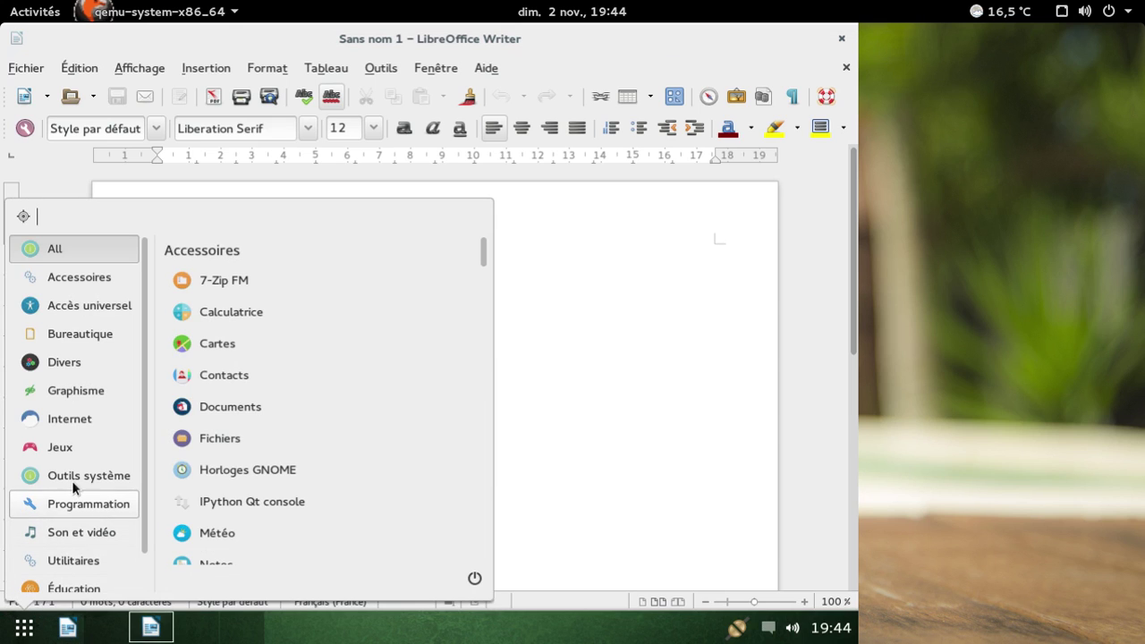
{"action": "scroll", "coordinate": [71, 479], "scroll_direction": "down", "scroll_amount": 1}
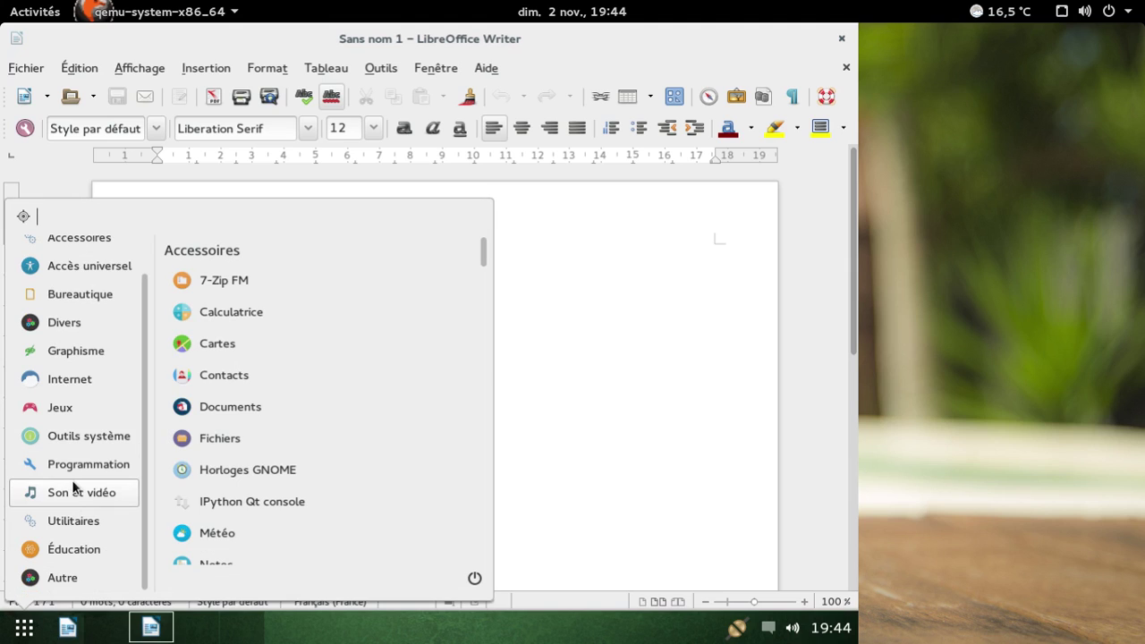
{"action": "left_click", "coordinate": [71, 522]}
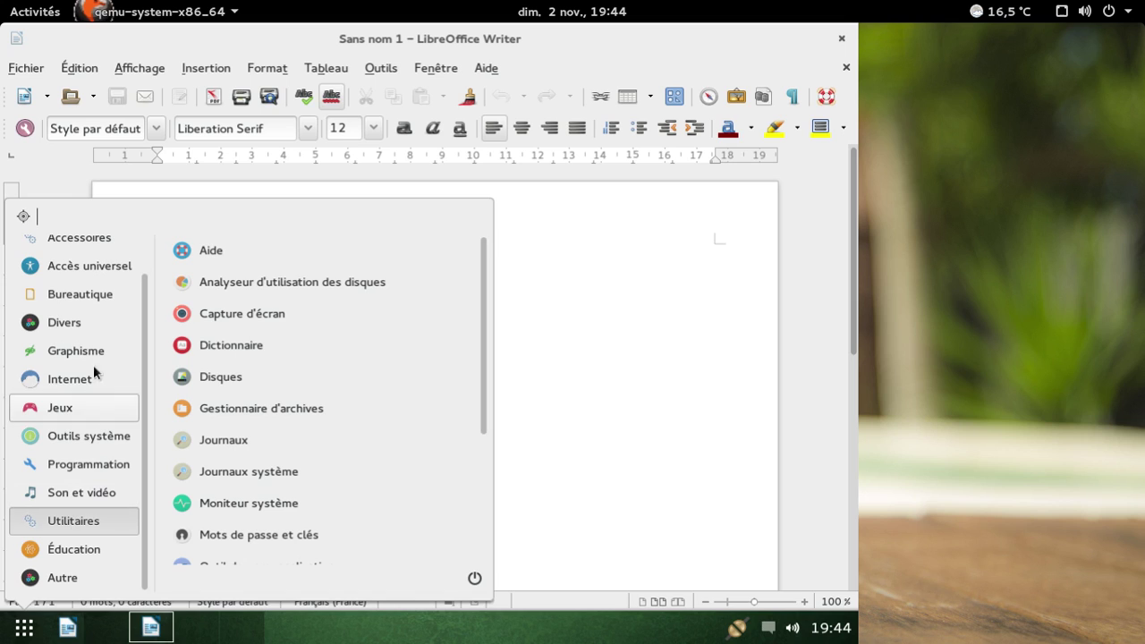
{"action": "left_click", "coordinate": [83, 327]}
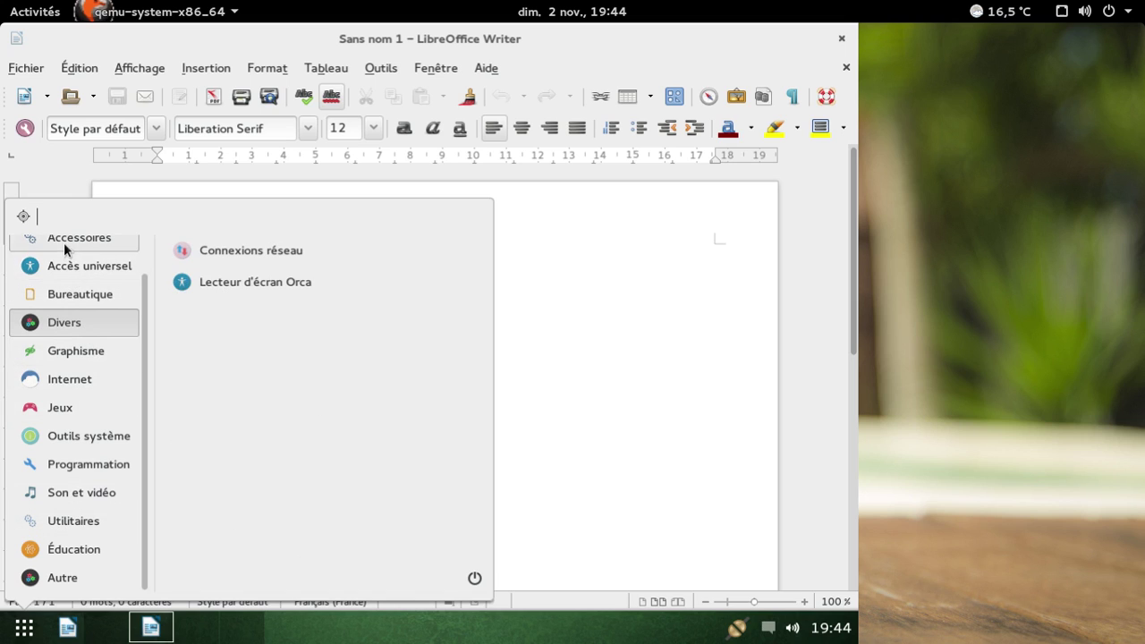
{"action": "mouse_move", "coordinate": [64, 242]}
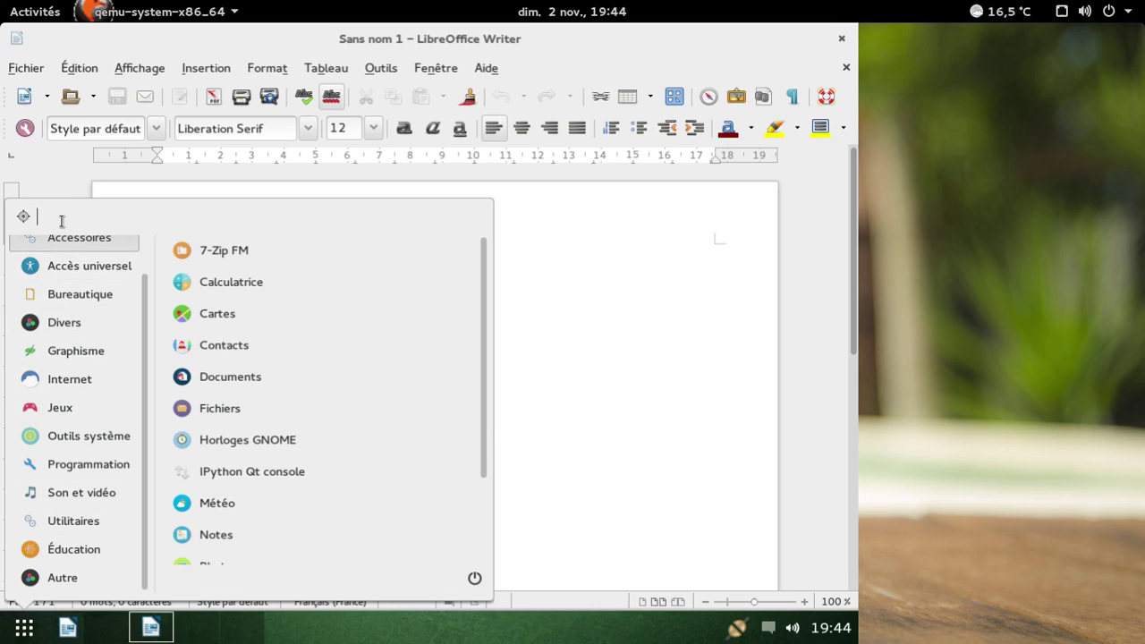
- Search the Budgie menu for "term", launch Terminal, and move its window to the middle of the desktop
{"action": "type", "text": "term"}
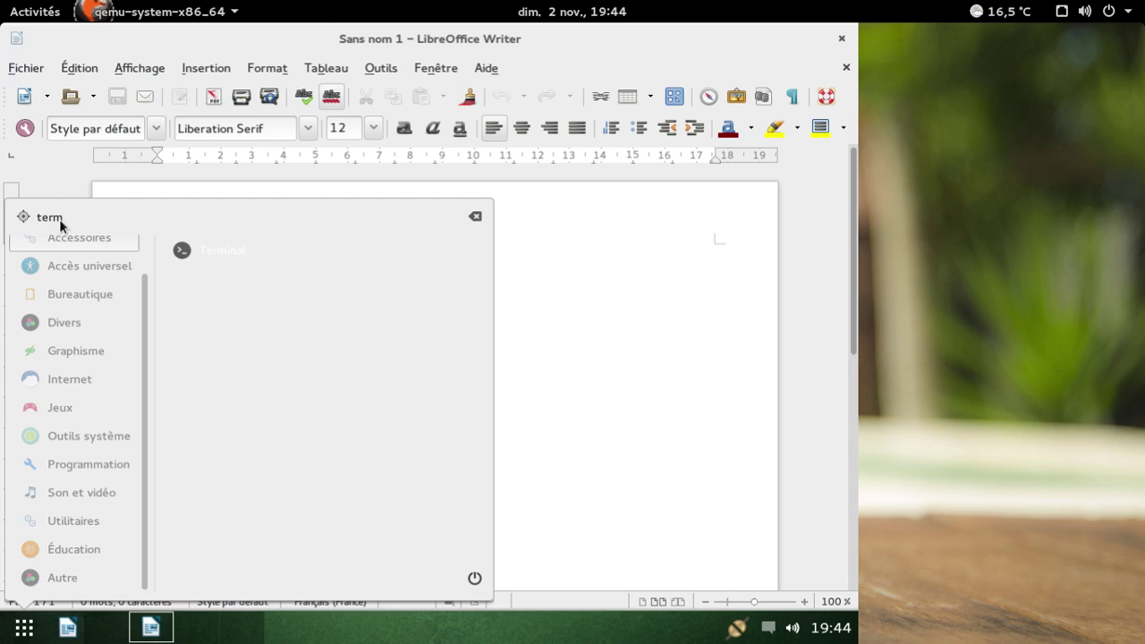
{"action": "key", "text": "Return"}
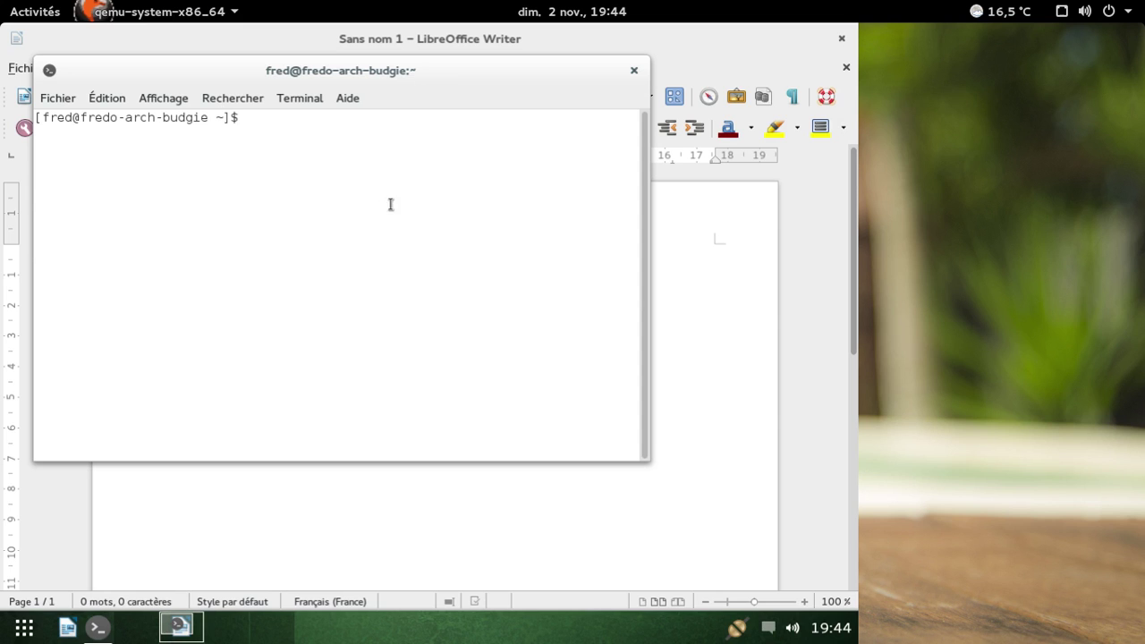
{"action": "left_click_drag", "start_coordinate": [344, 72], "coordinate": [385, 159]}
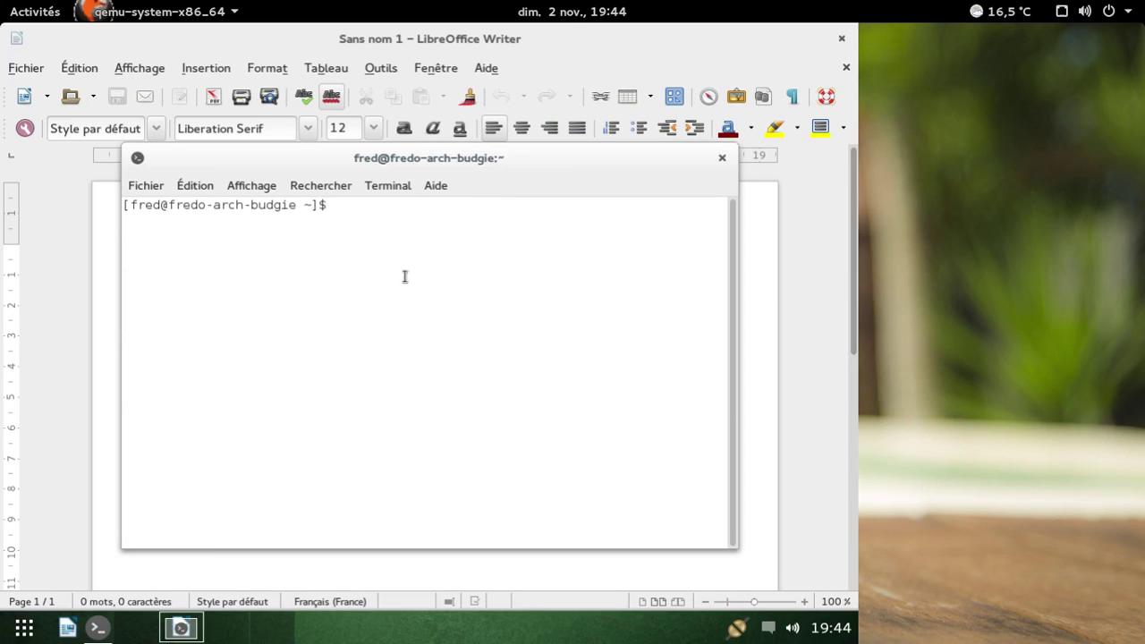
- View the applet list in the Budgie panel preferences, and close the dialog
{"action": "right_click", "coordinate": [202, 622]}
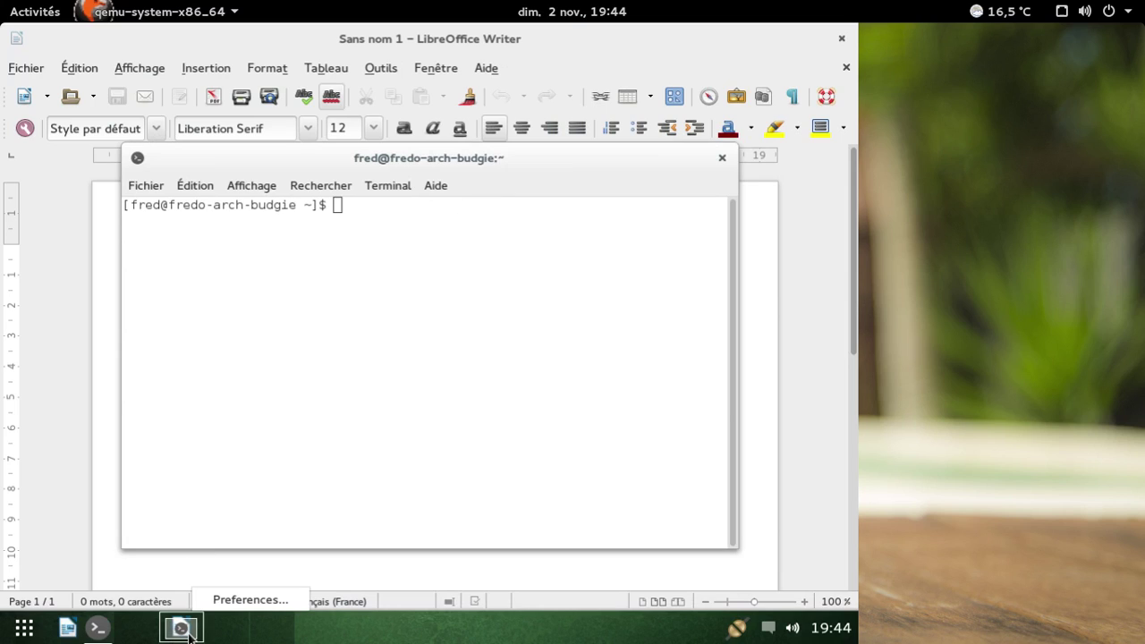
{"action": "left_click", "coordinate": [237, 598]}
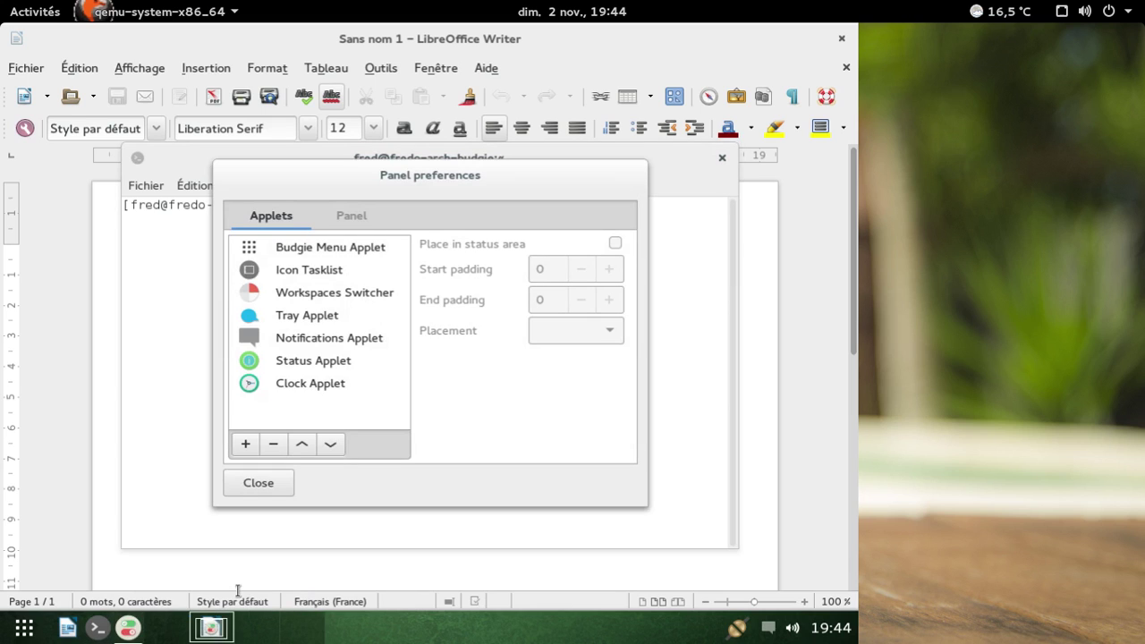
{"action": "left_click", "coordinate": [276, 482]}
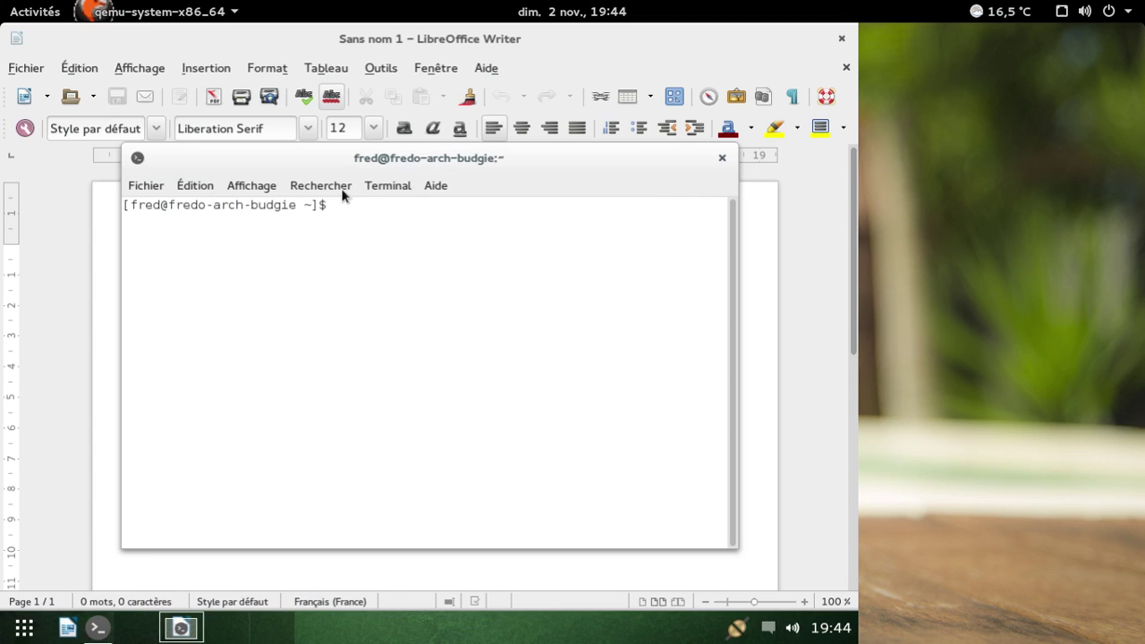
- Look at the terminal's Affichage, Édition and Fichier commands without choosing any
{"action": "left_click", "coordinate": [268, 184]}
{"action": "left_click", "coordinate": [268, 185]}
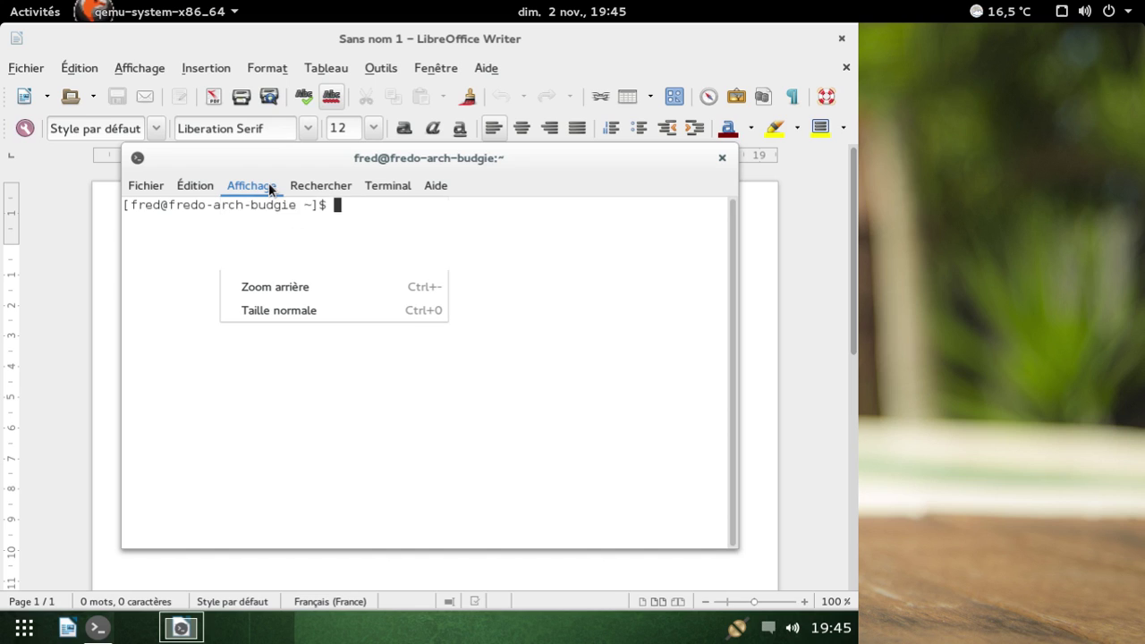
{"action": "left_click", "coordinate": [194, 189]}
{"action": "left_click", "coordinate": [194, 189]}
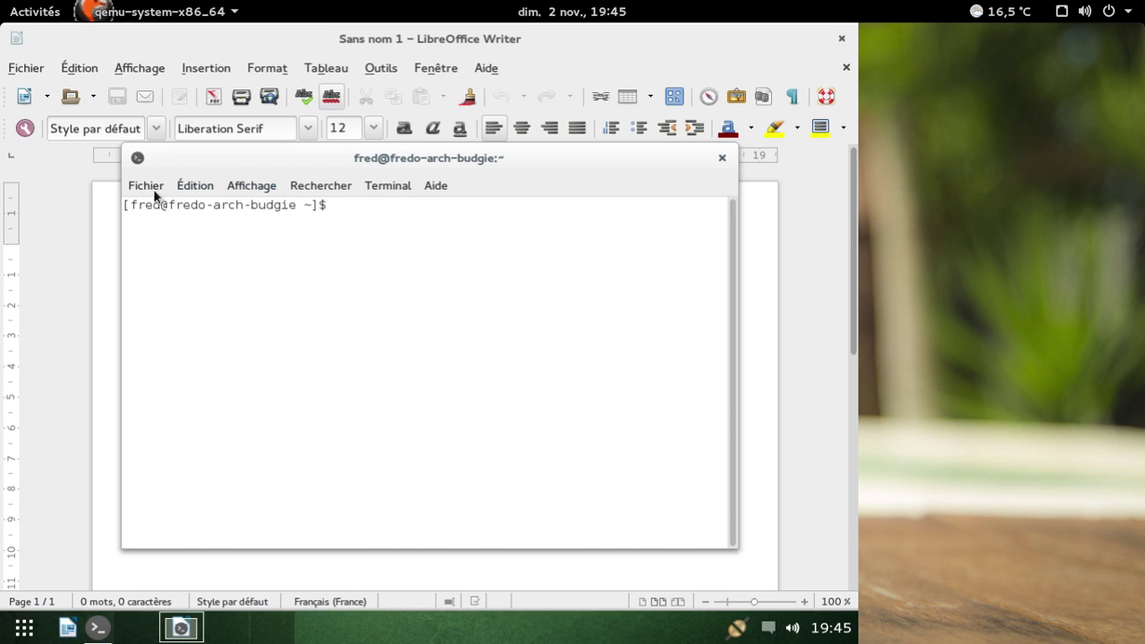
{"action": "left_click", "coordinate": [152, 190]}
{"action": "left_click", "coordinate": [148, 186]}
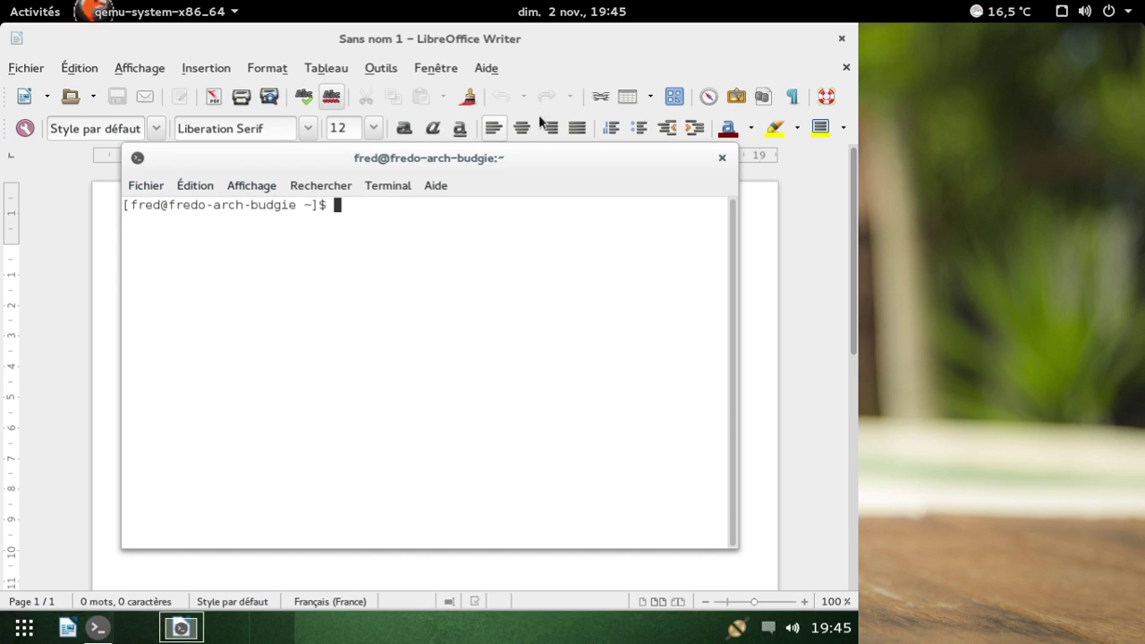
- Switch to the LibreOffice Writer window and back to the terminal, and run uname -a
{"action": "left_click", "coordinate": [542, 36]}
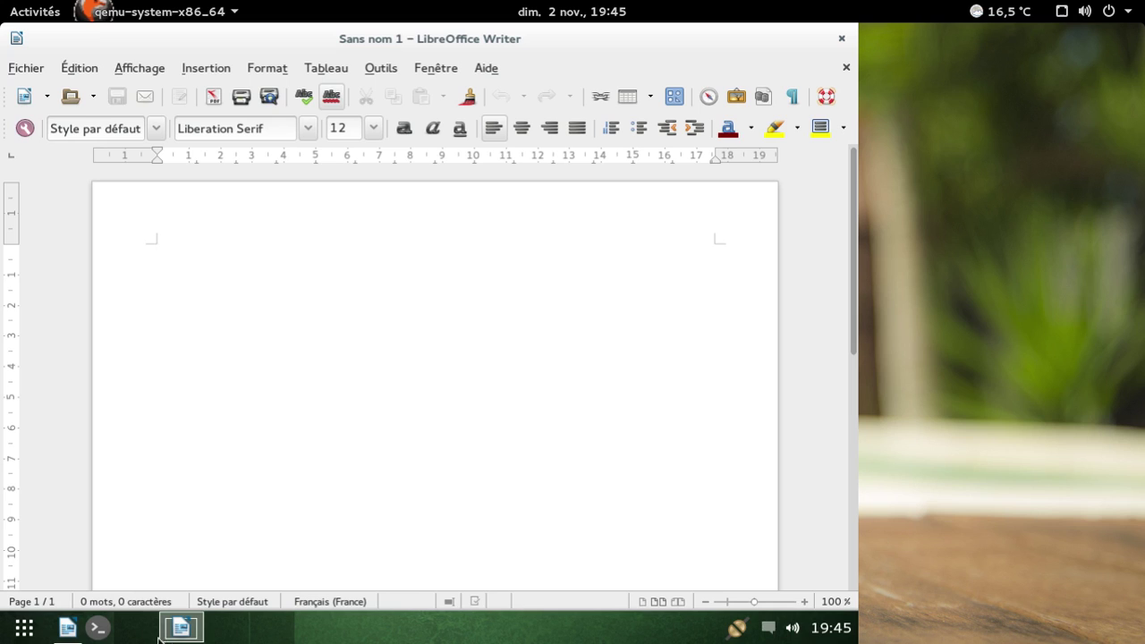
{"action": "left_click", "coordinate": [97, 628]}
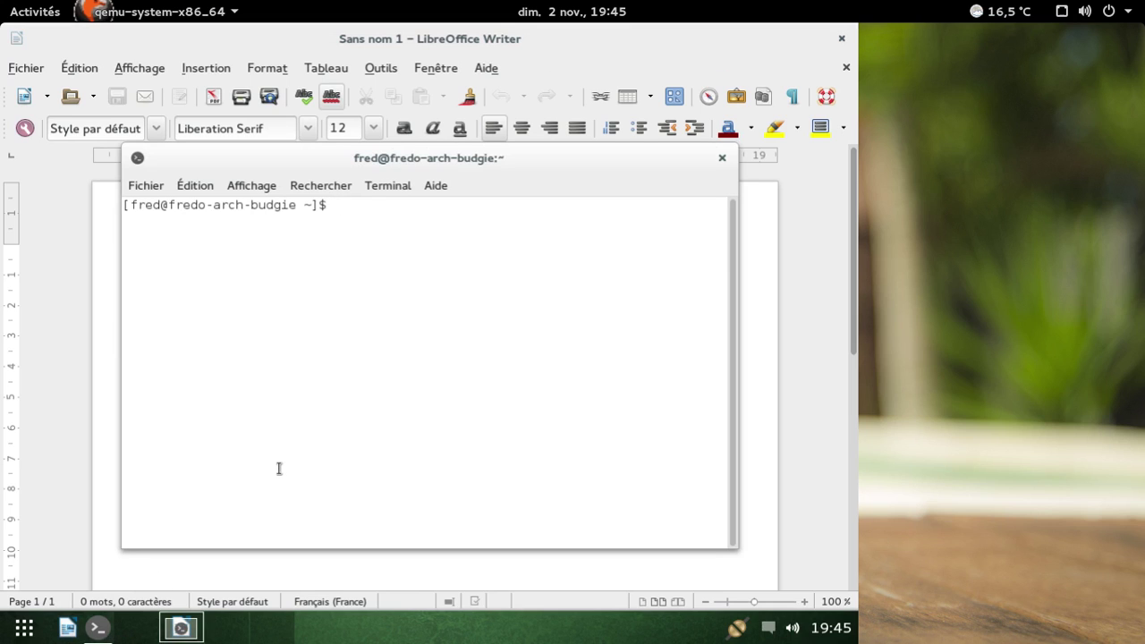
{"action": "type", "text": "uname -a"}
{"action": "key", "text": "Return"}
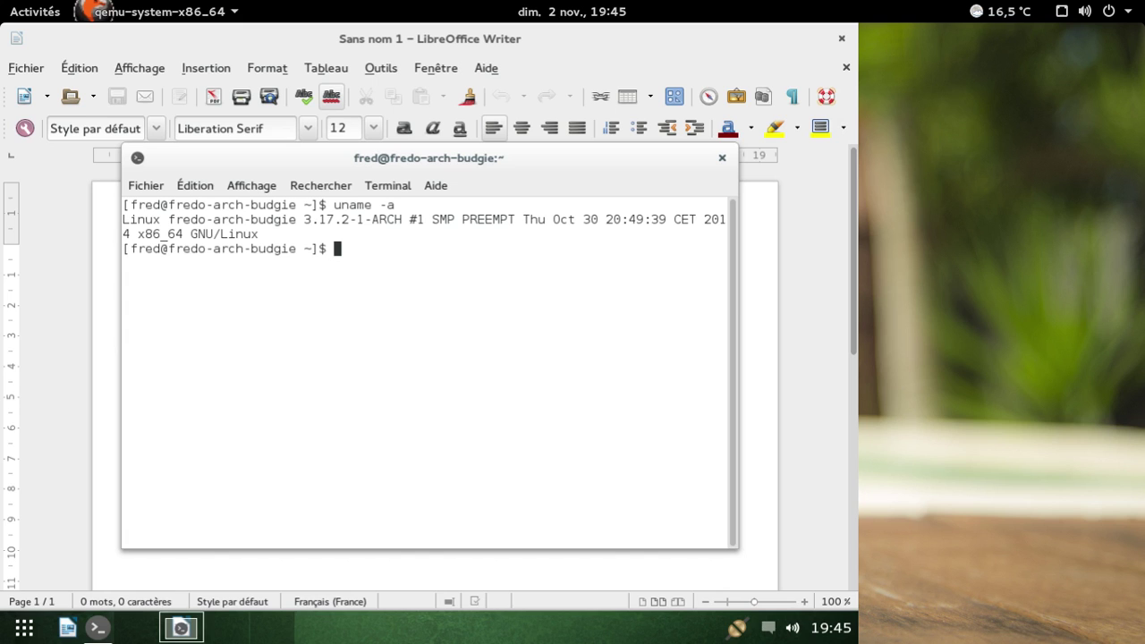
- End the terminal session with exit, and close the empty LibreOffice Writer document
{"action": "type", "text": "exit"}
{"action": "key", "text": "Return"}
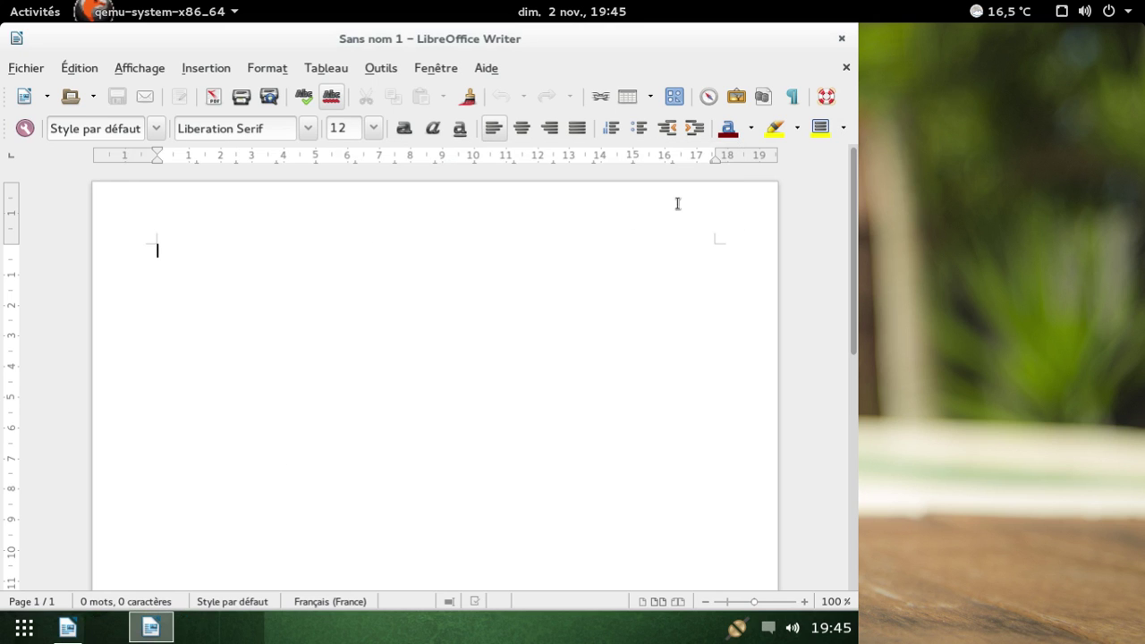
{"action": "left_click", "coordinate": [842, 39]}
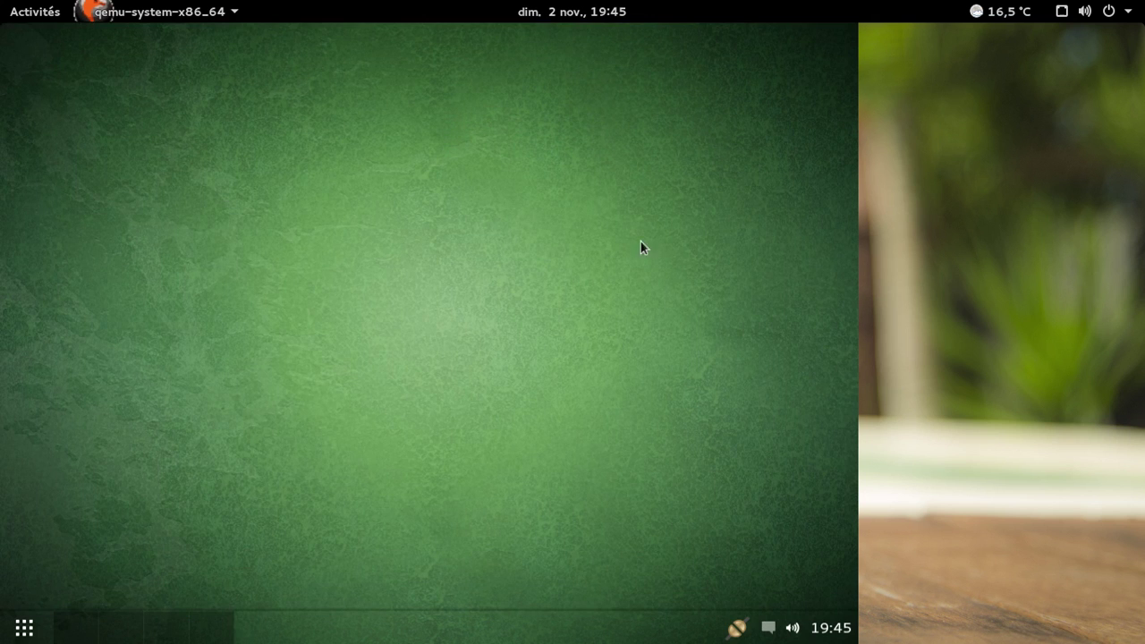
- Search the application menu for "per", and clear the search
{"action": "left_click", "coordinate": [32, 632]}
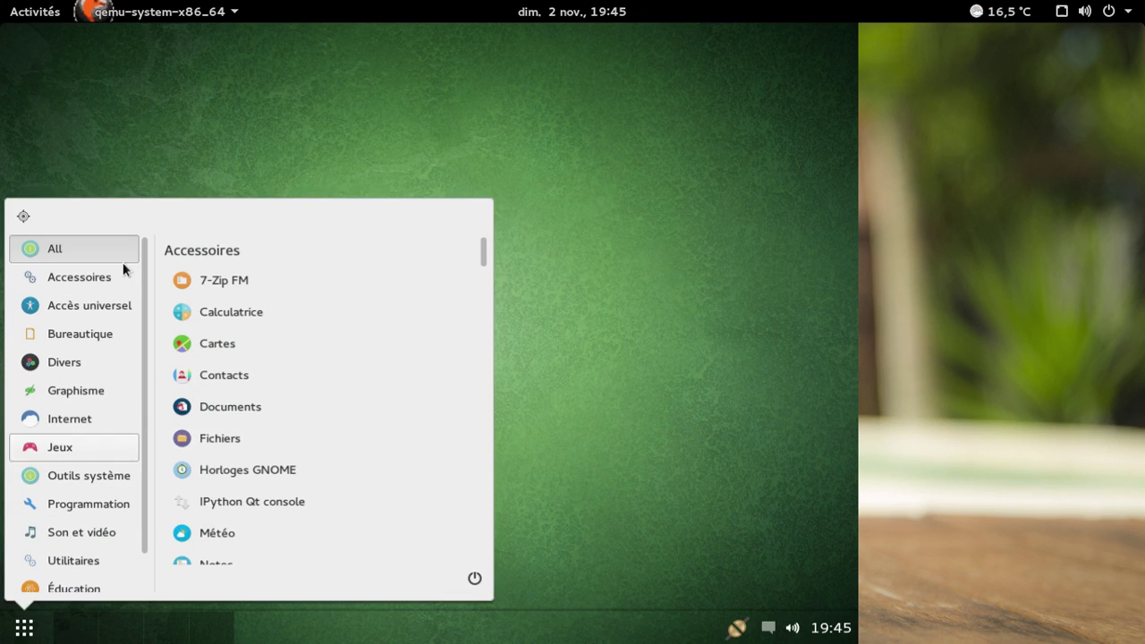
{"action": "type", "text": "pe"}
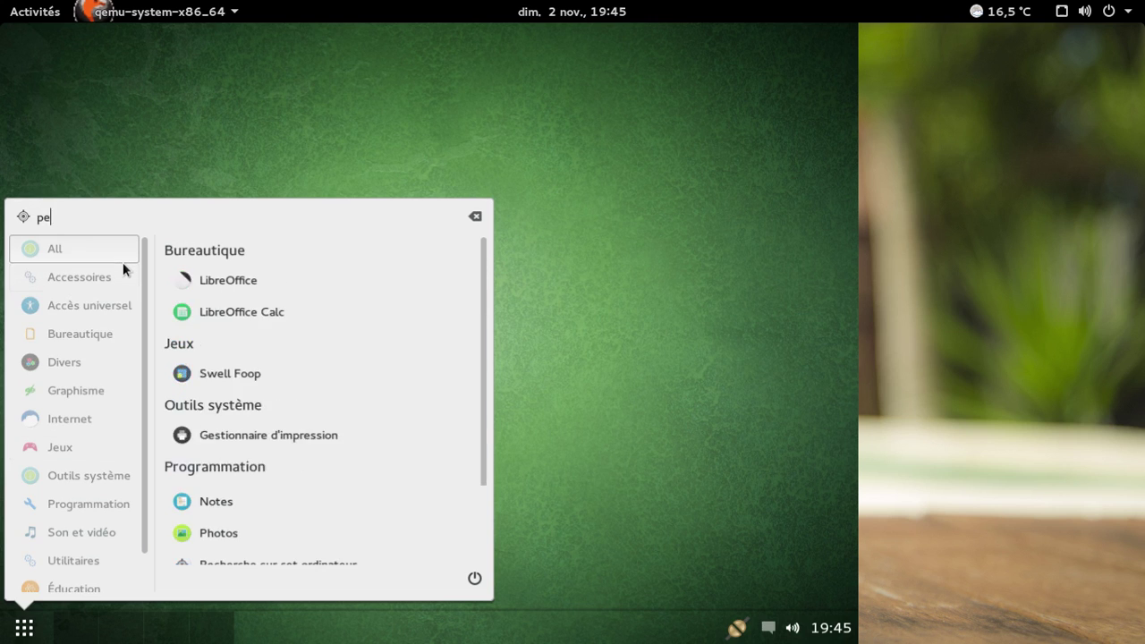
{"action": "type", "text": "r"}
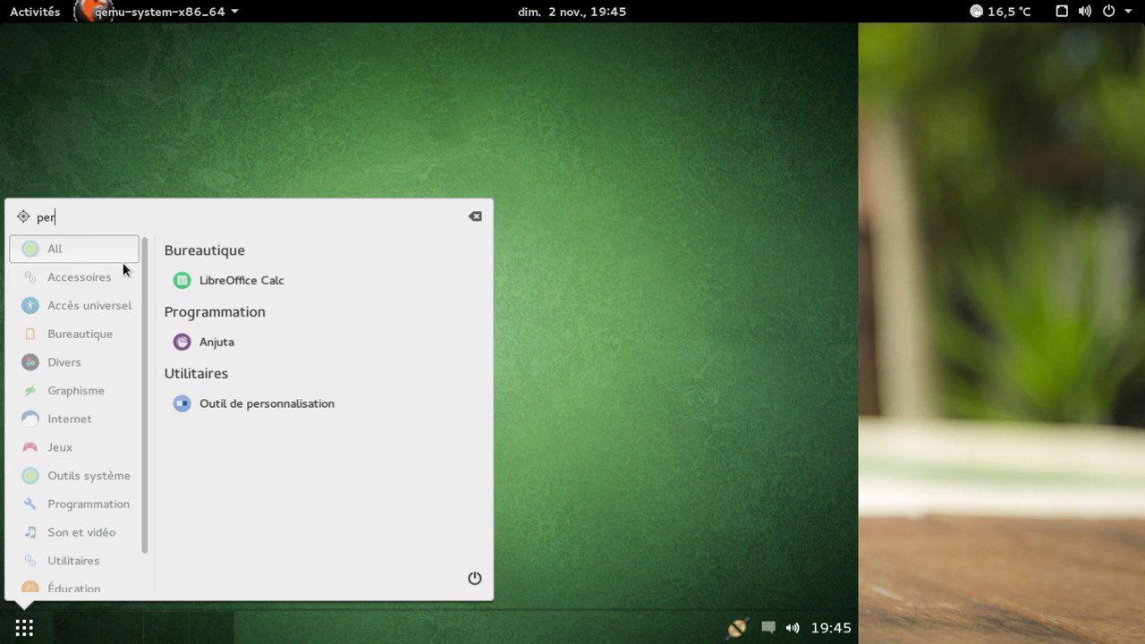
{"action": "key", "text": "BackSpace"}
{"action": "key", "text": "BackSpace"}
{"action": "key", "text": "BackSpace"}
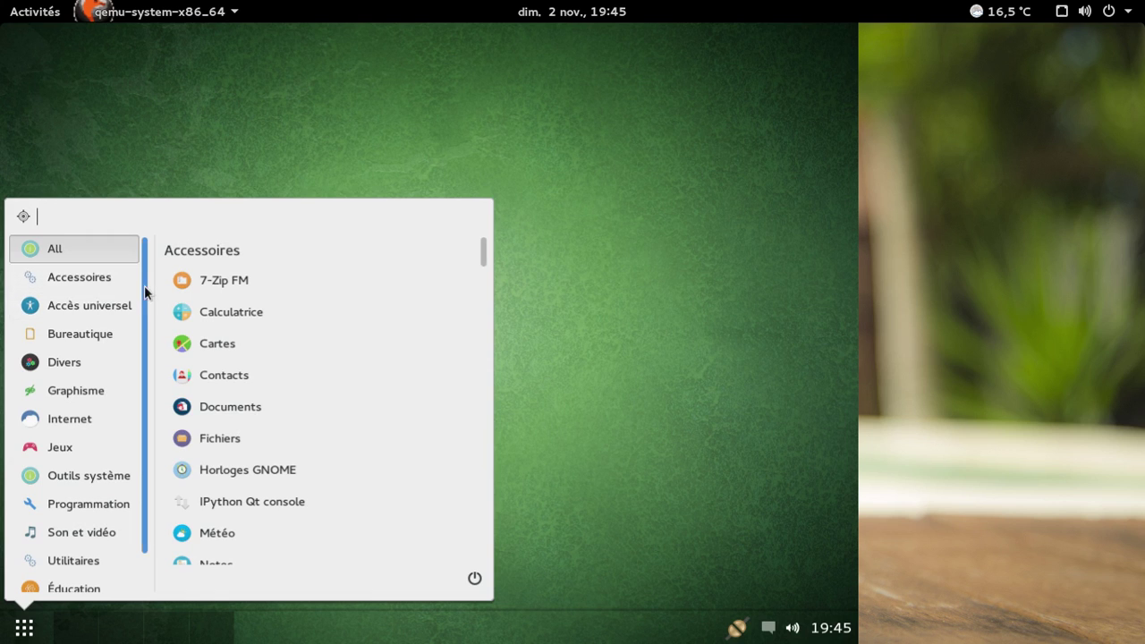
- Open the Téléchargements folder in Fichiers as a detailed list, and close the file manager window
{"action": "scroll", "coordinate": [140, 425], "scroll_direction": "down", "scroll_amount": 1}
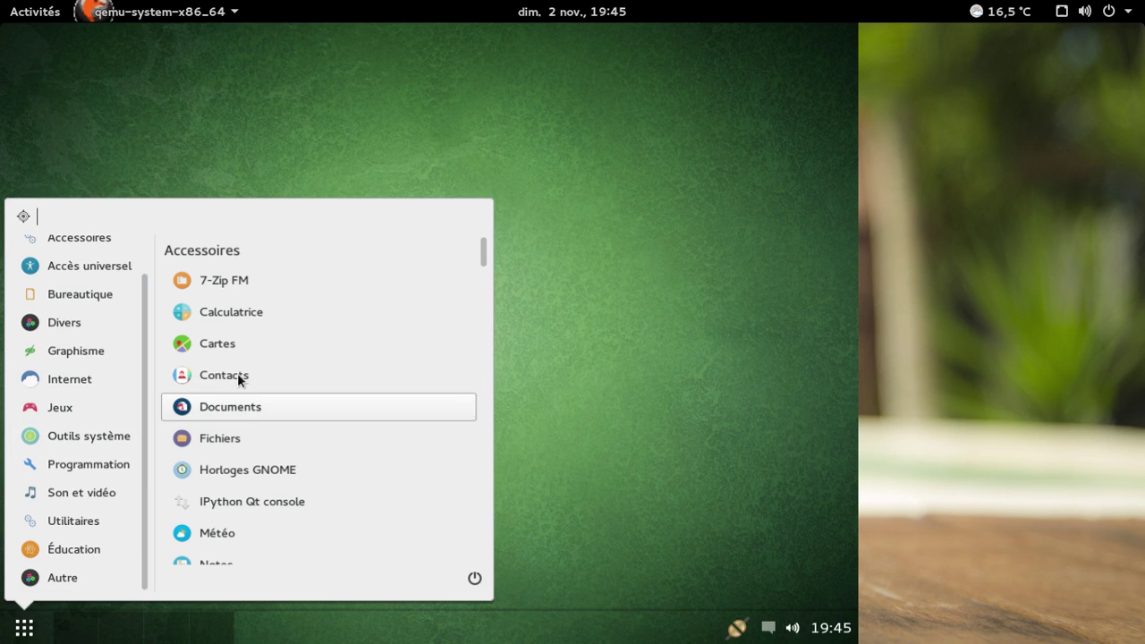
{"action": "left_click", "coordinate": [211, 437]}
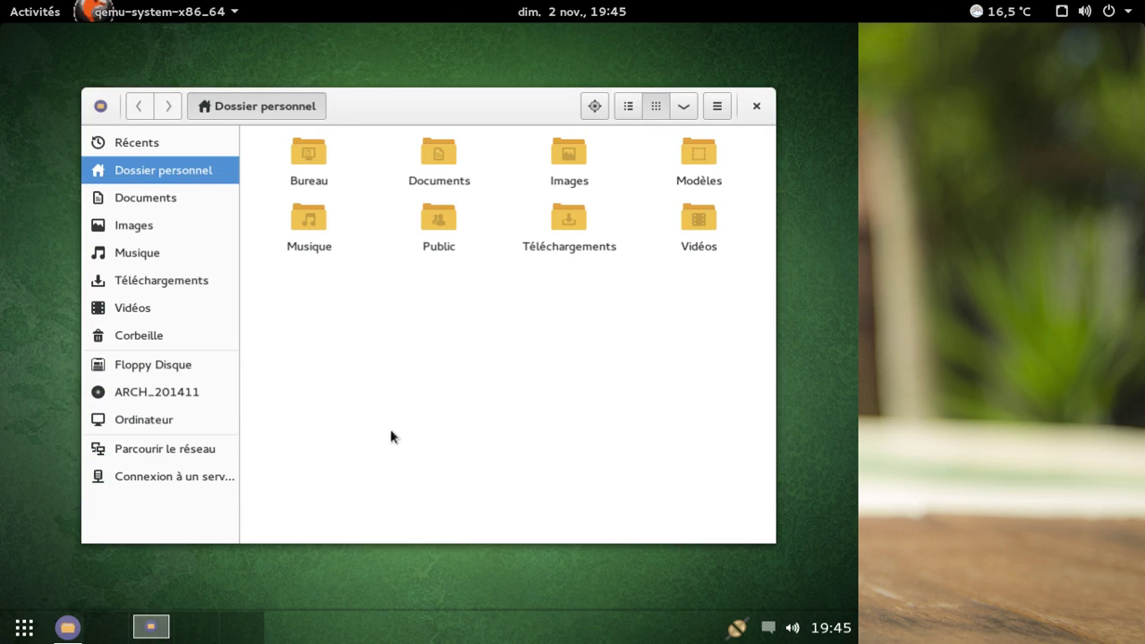
{"action": "double_click", "coordinate": [564, 253]}
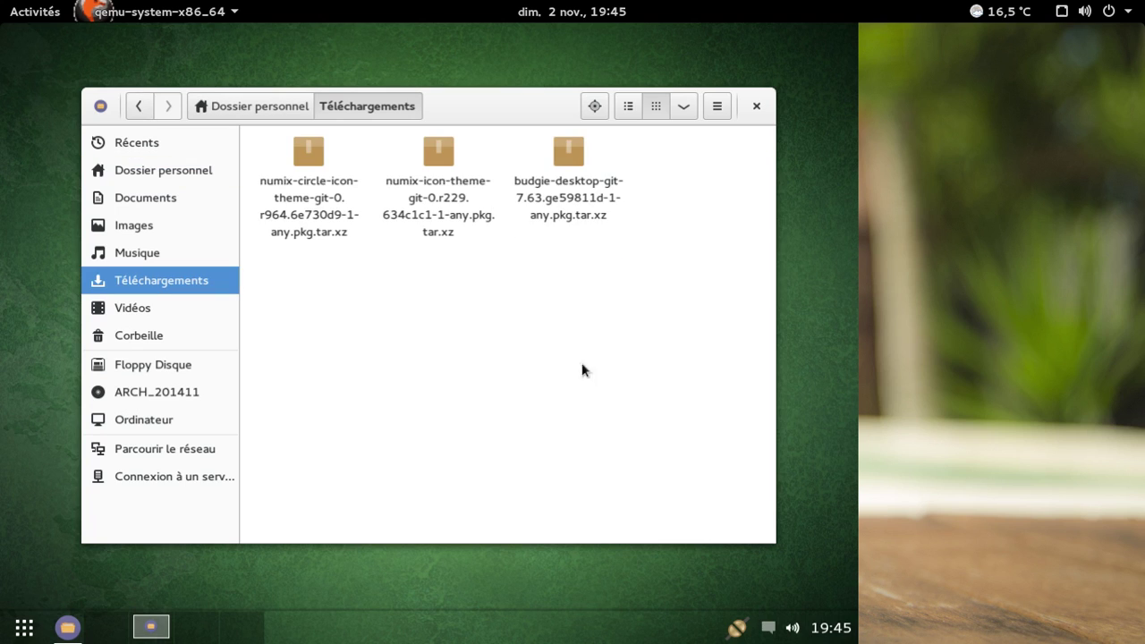
{"action": "left_click", "coordinate": [628, 106]}
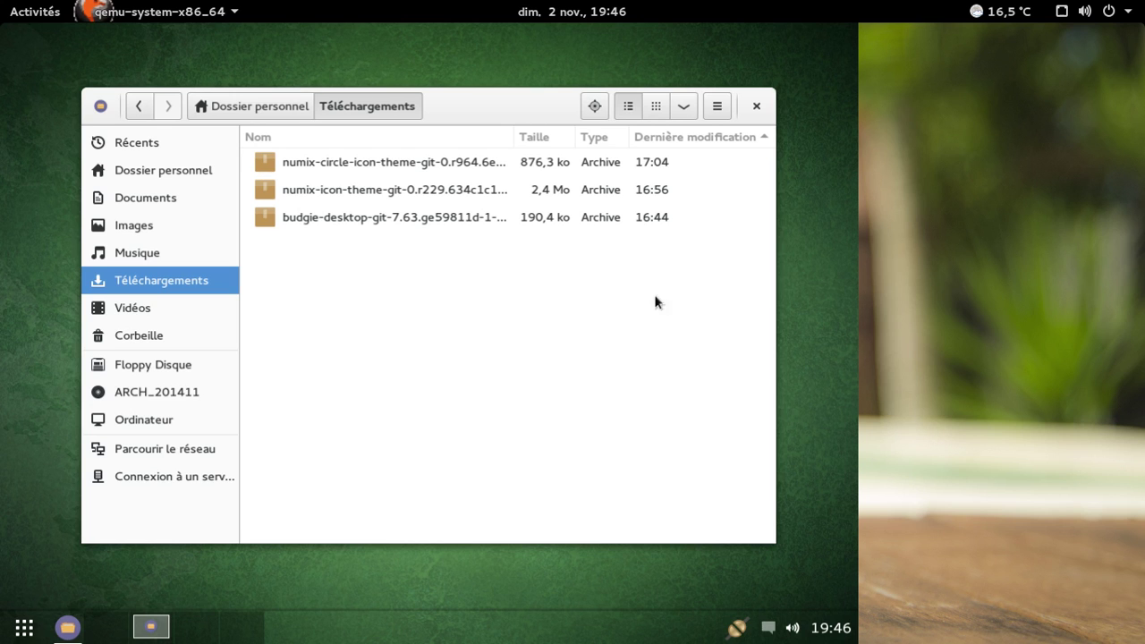
{"action": "left_click", "coordinate": [757, 106]}
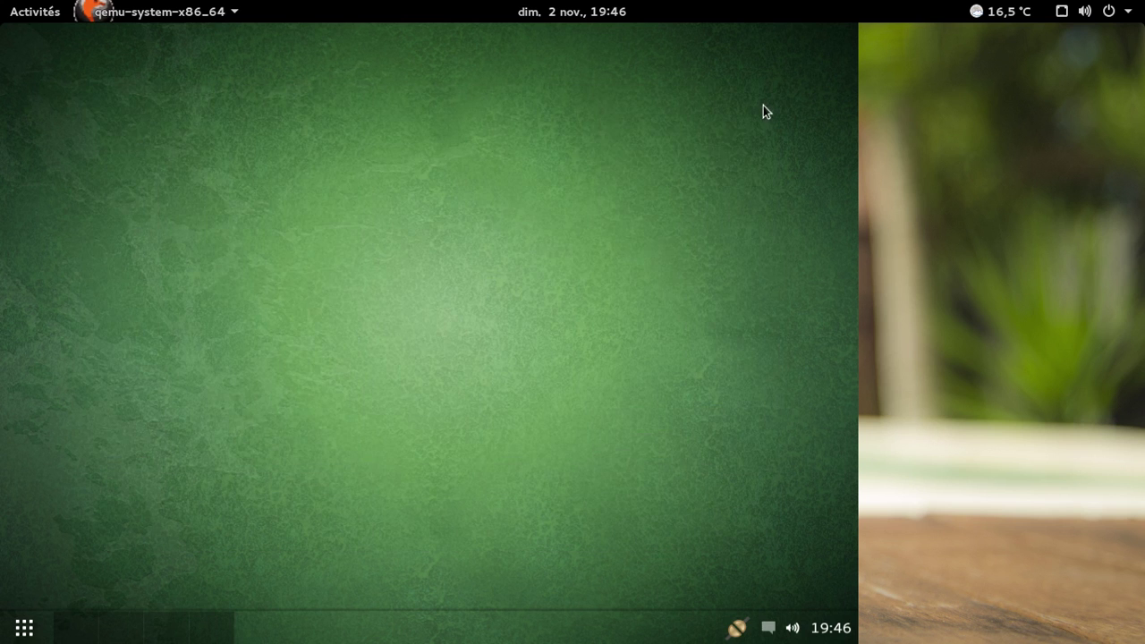
- Add the Menubar Applet to the Budgie panel through the panel preferences
{"action": "right_click", "coordinate": [305, 636]}
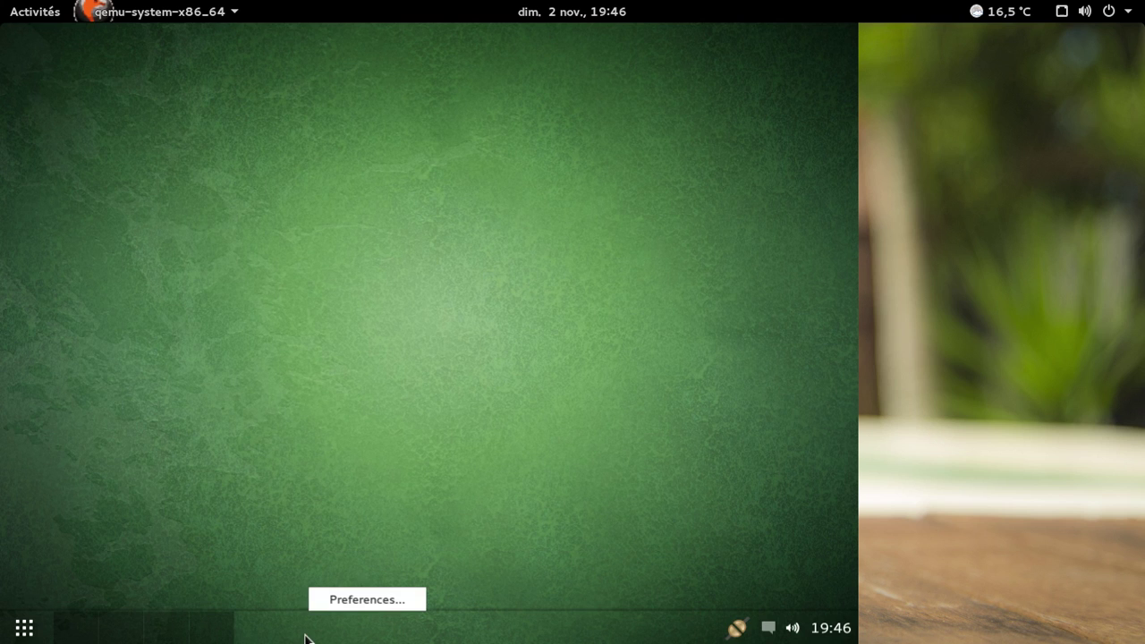
{"action": "left_click", "coordinate": [335, 608]}
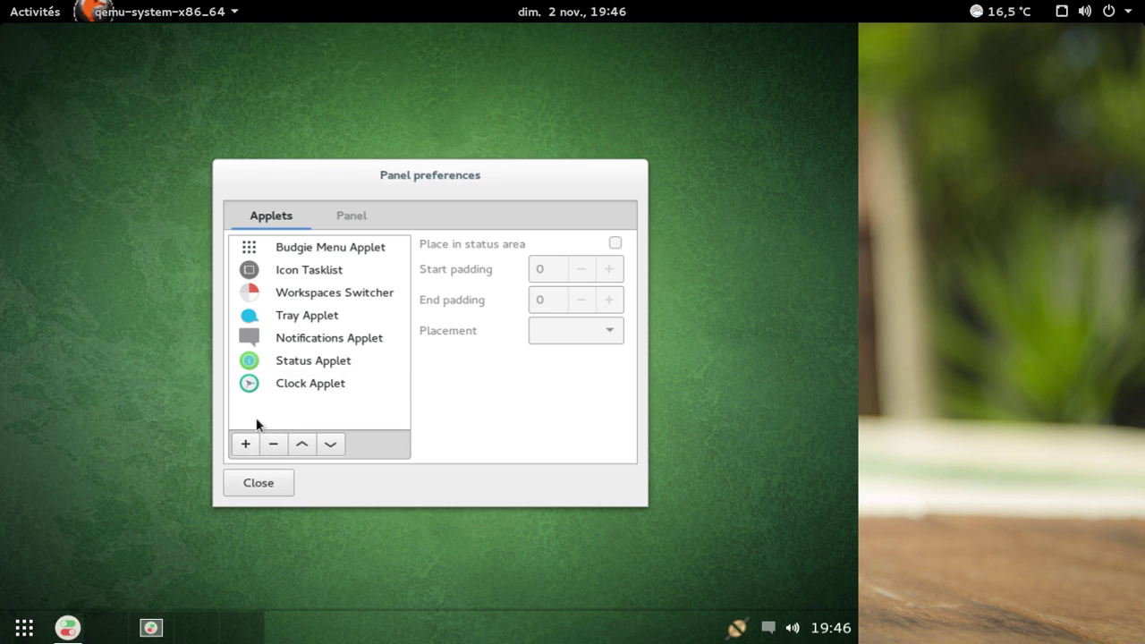
{"action": "left_click", "coordinate": [245, 444]}
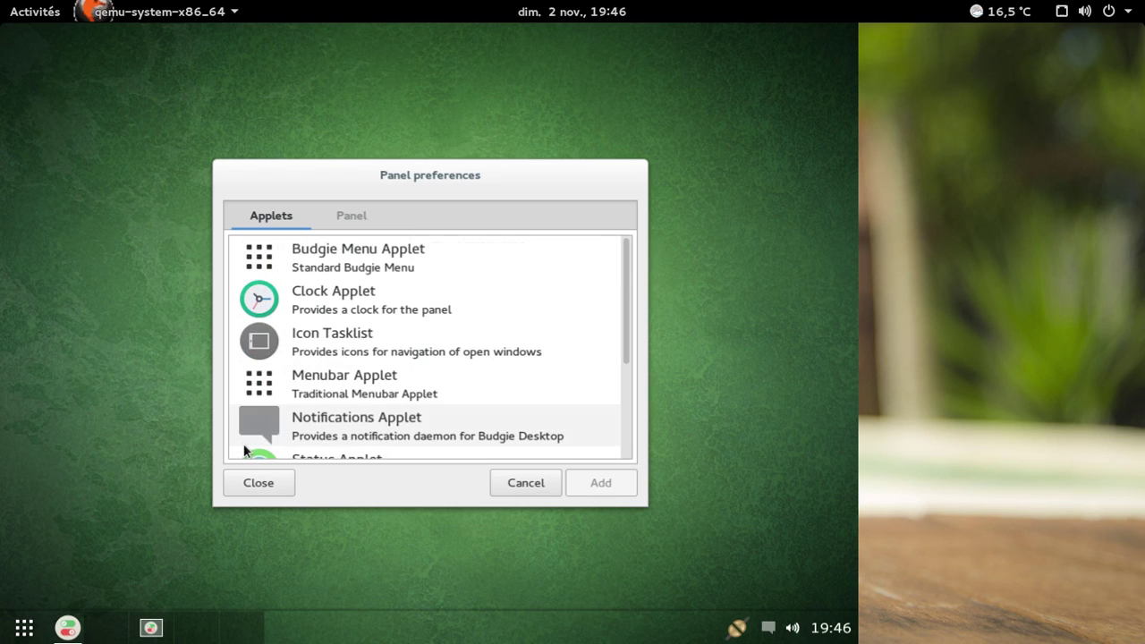
{"action": "left_click", "coordinate": [355, 385]}
{"action": "left_click", "coordinate": [594, 485]}
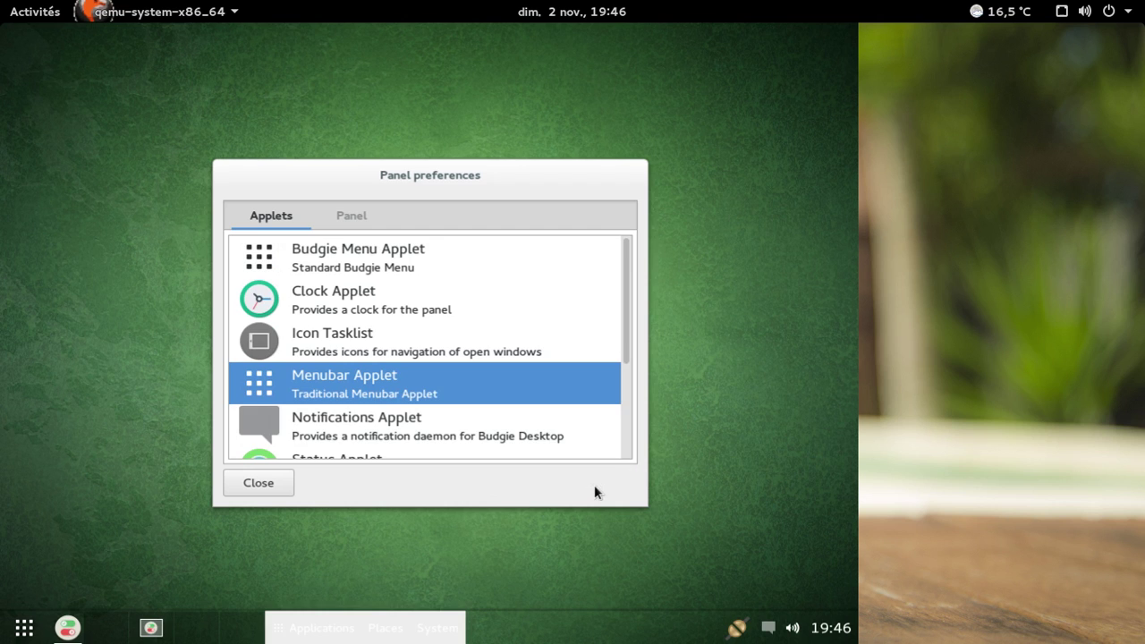
- View the About Budgie information from the System entry of the panel's menubar, and close it
{"action": "left_click", "coordinate": [452, 629]}
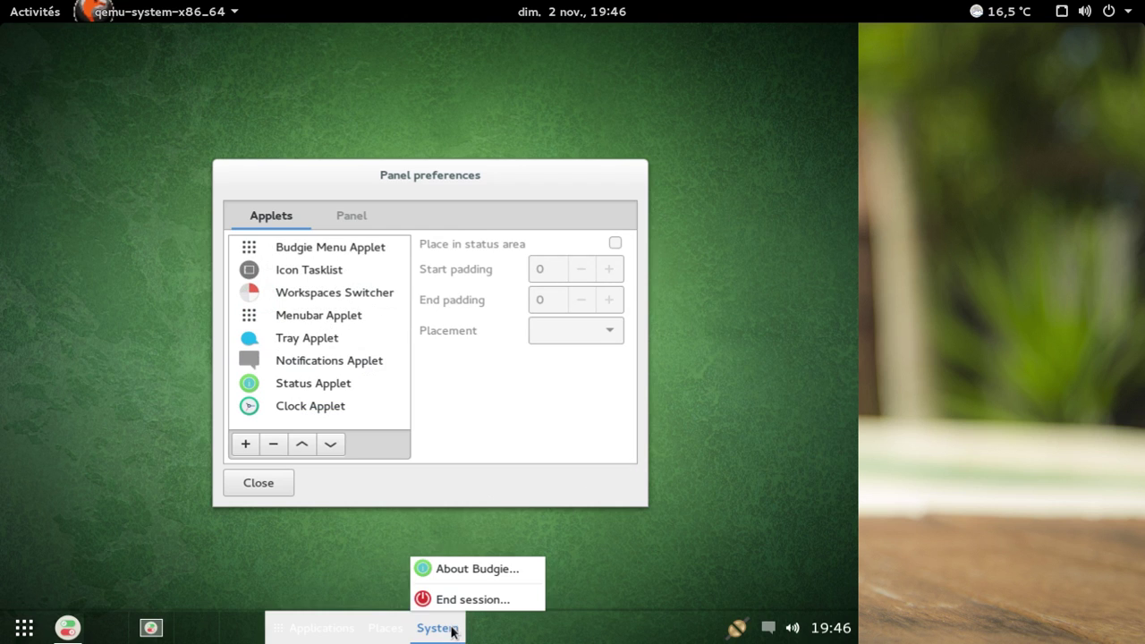
{"action": "left_click", "coordinate": [459, 571]}
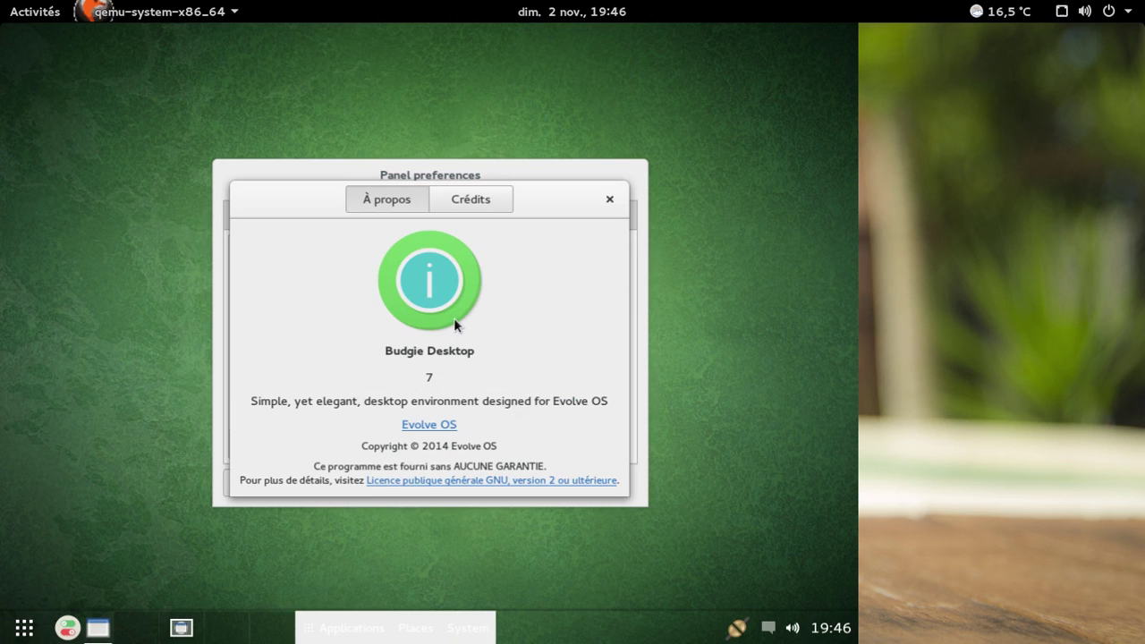
{"action": "left_click", "coordinate": [606, 201]}
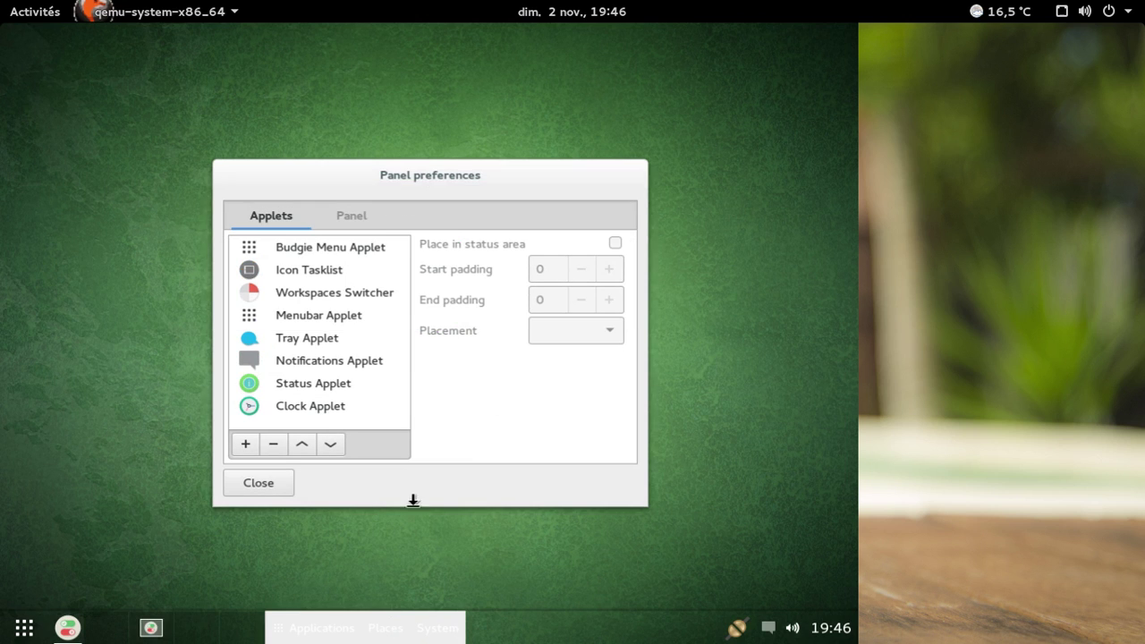
- Remove the Menubar Applet from the Budgie panel
{"action": "left_click", "coordinate": [317, 317]}
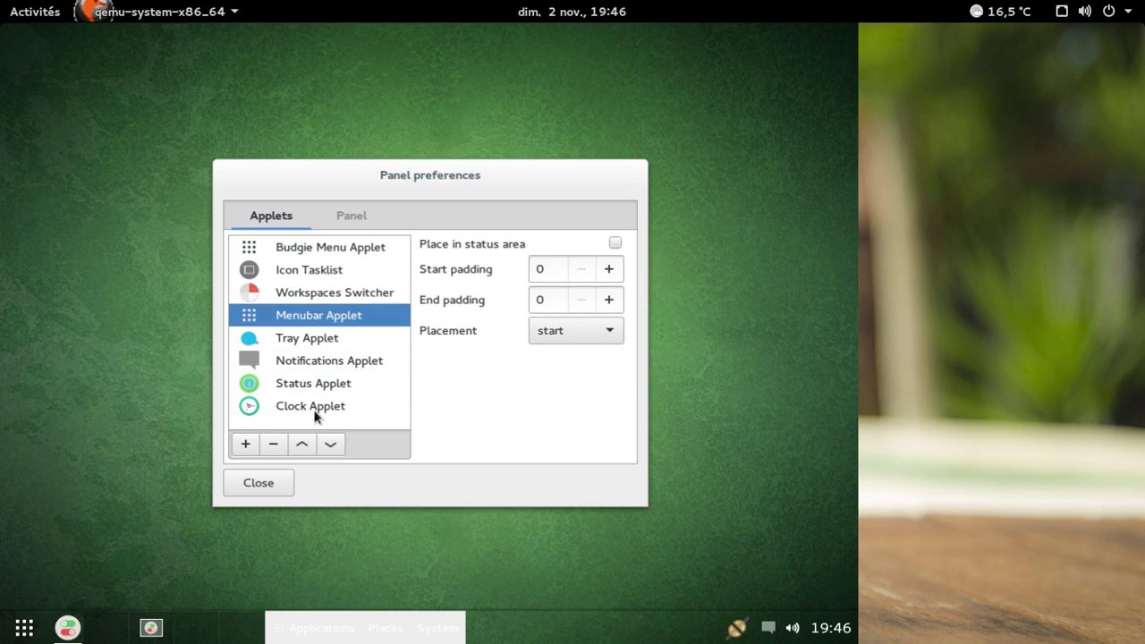
{"action": "left_click", "coordinate": [274, 444]}
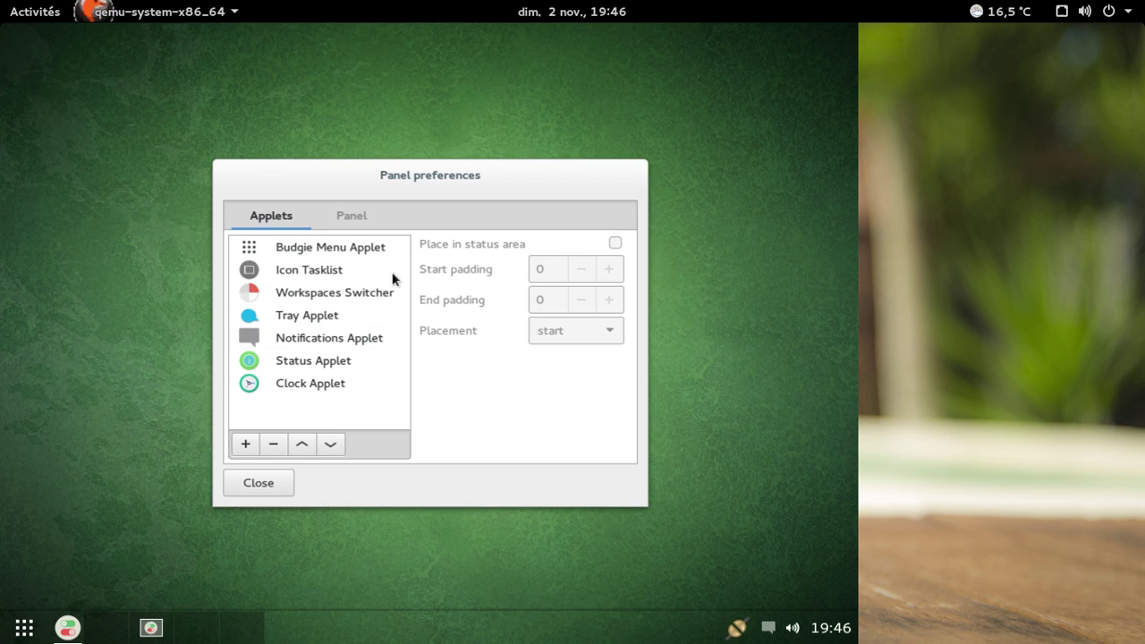
- Try the panel shadow, GNOME Panel theme integration and Budgie dark theme switches, restore each one, and close the panel preferences
{"action": "left_click", "coordinate": [343, 218]}
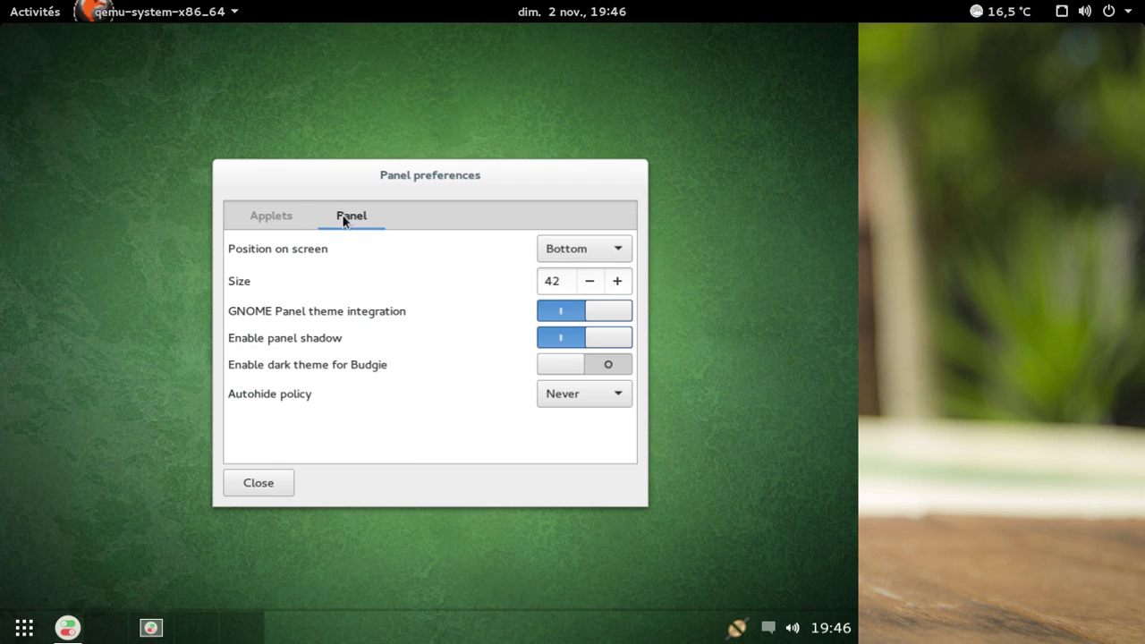
{"action": "left_click", "coordinate": [602, 337]}
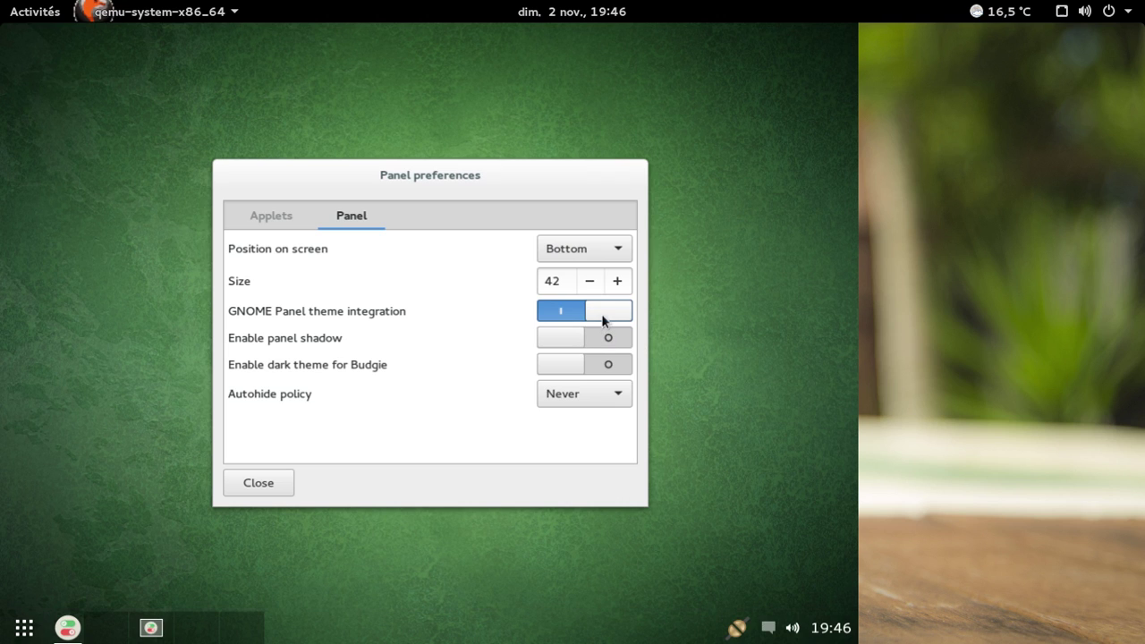
{"action": "left_click", "coordinate": [603, 315]}
{"action": "left_click", "coordinate": [575, 313]}
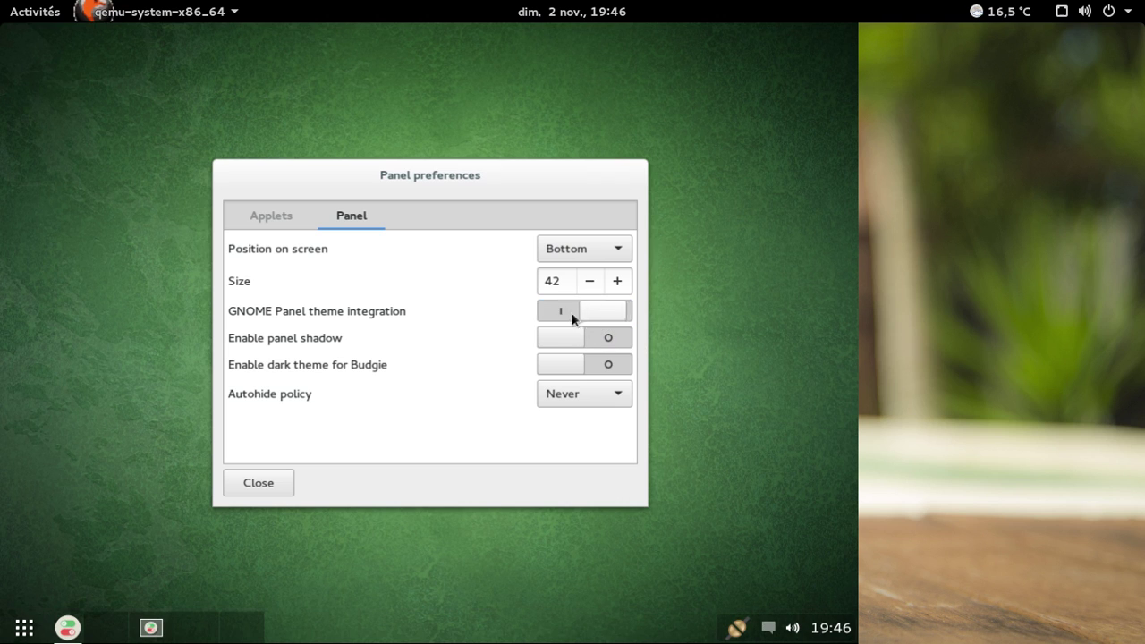
{"action": "left_click", "coordinate": [563, 336]}
{"action": "left_click", "coordinate": [560, 370]}
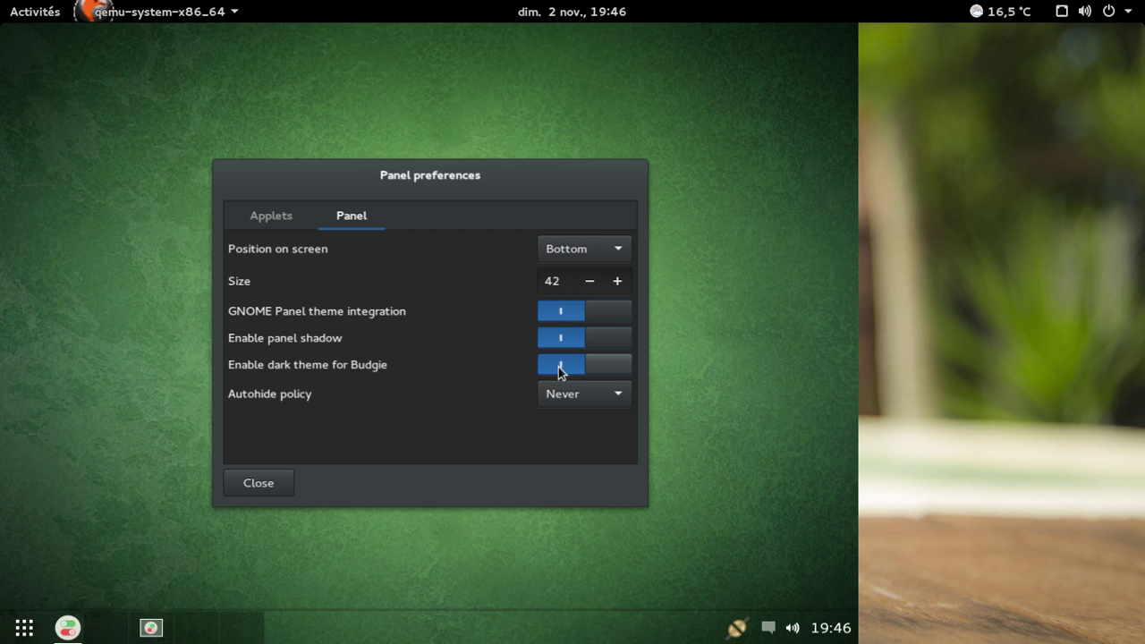
{"action": "left_click", "coordinate": [619, 373]}
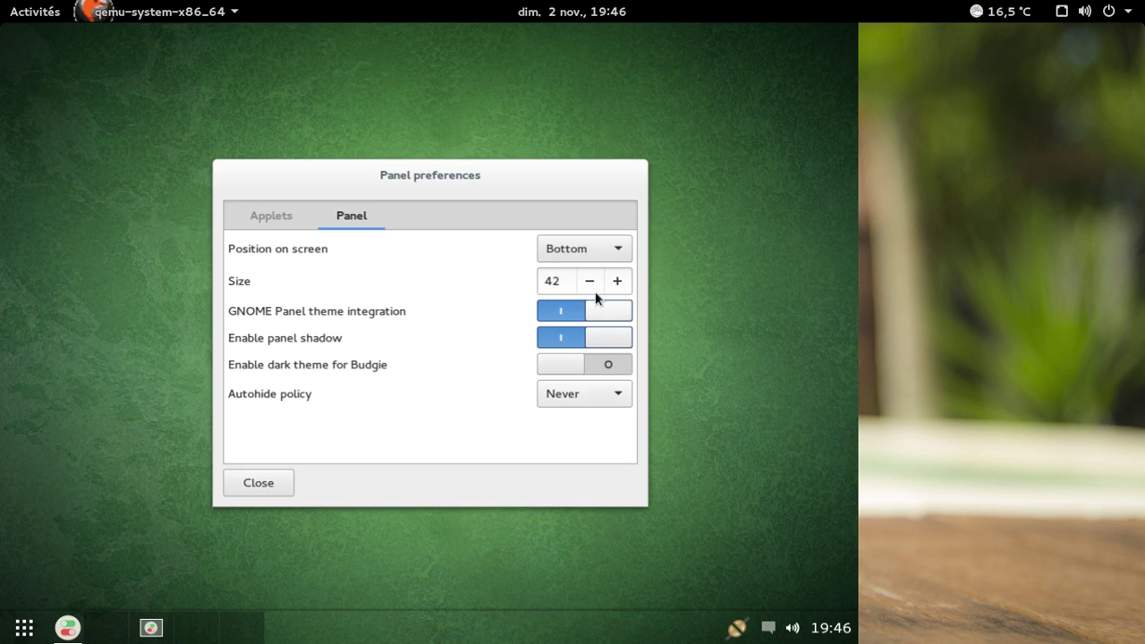
{"action": "left_click", "coordinate": [273, 219]}
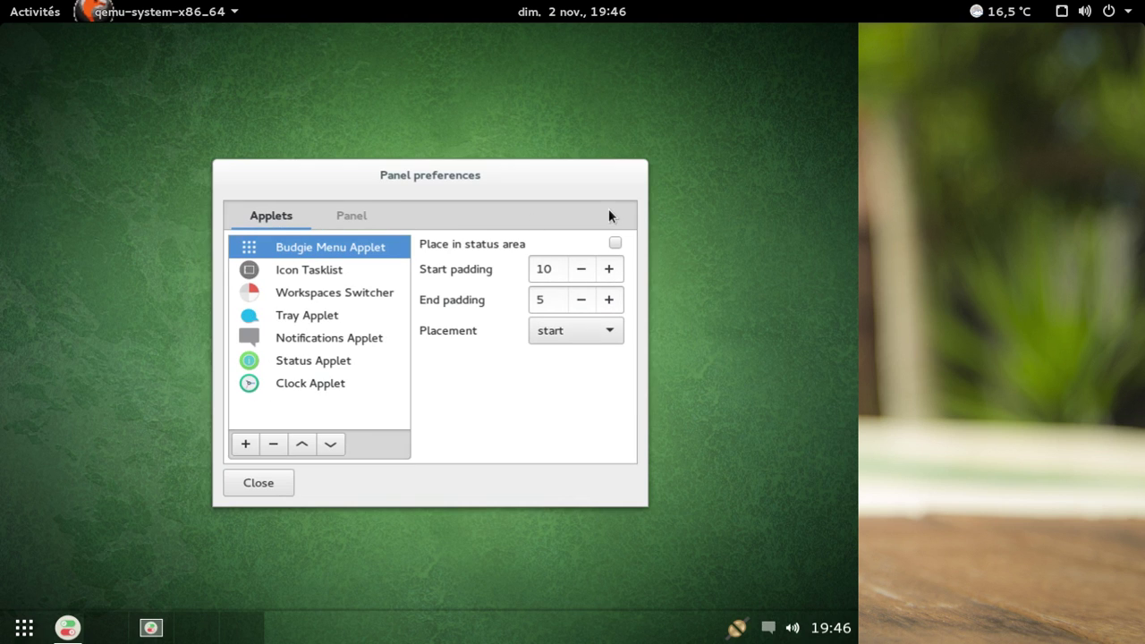
{"action": "left_click", "coordinate": [276, 491]}
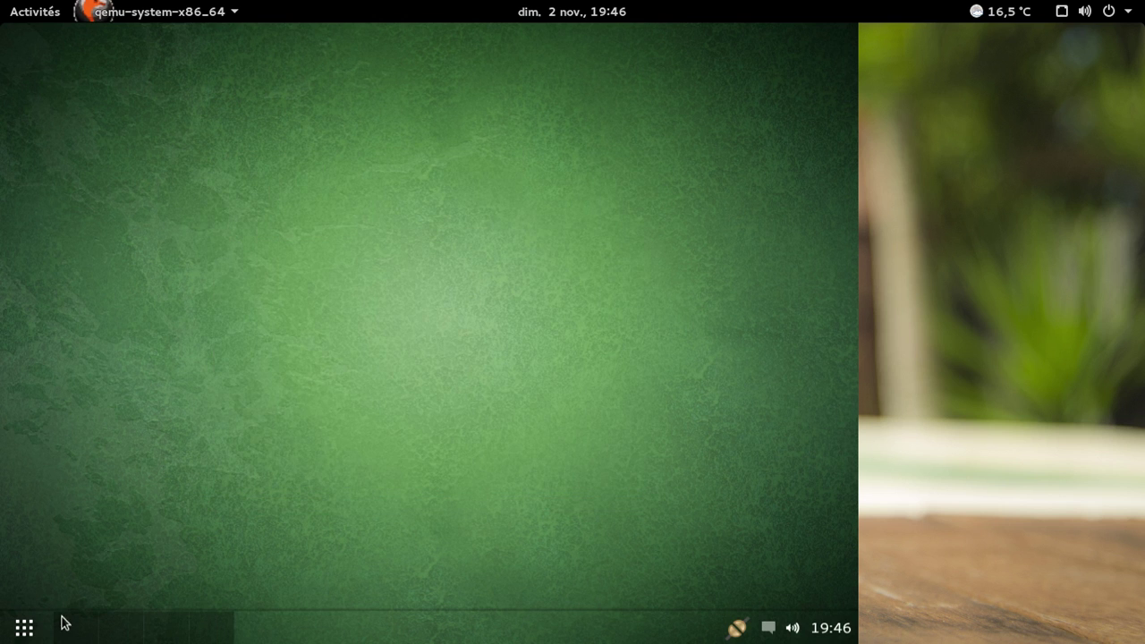
- Launch Firefox from the application menu's Internet category, and bring up its window
{"action": "left_click", "coordinate": [22, 629]}
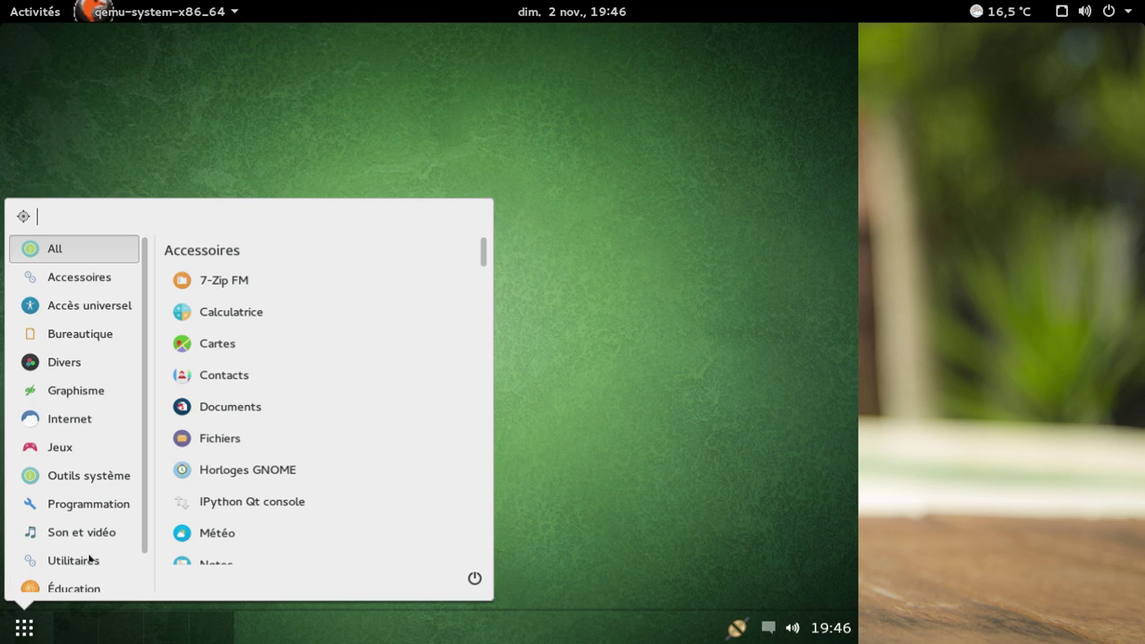
{"action": "left_click", "coordinate": [96, 422]}
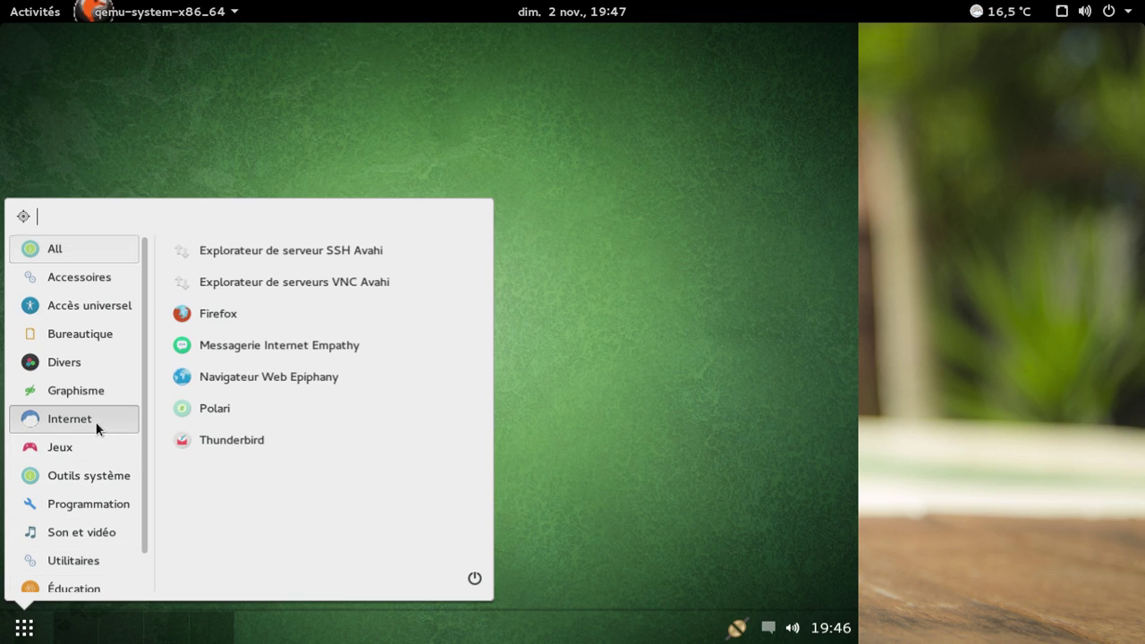
{"action": "left_click", "coordinate": [264, 312]}
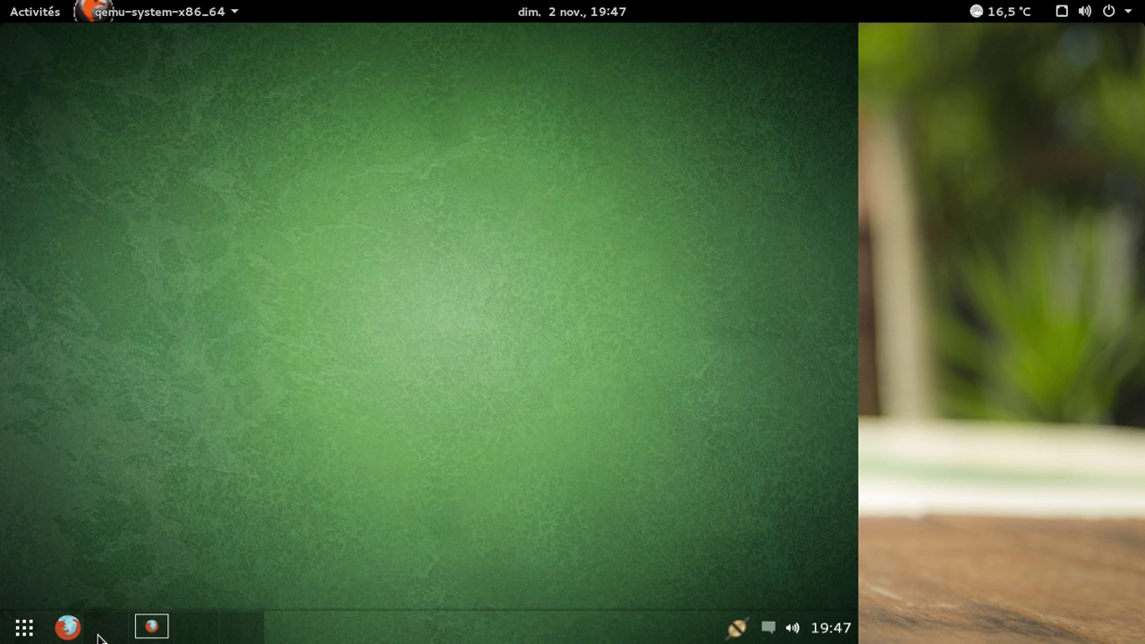
{"action": "left_click", "coordinate": [147, 627]}
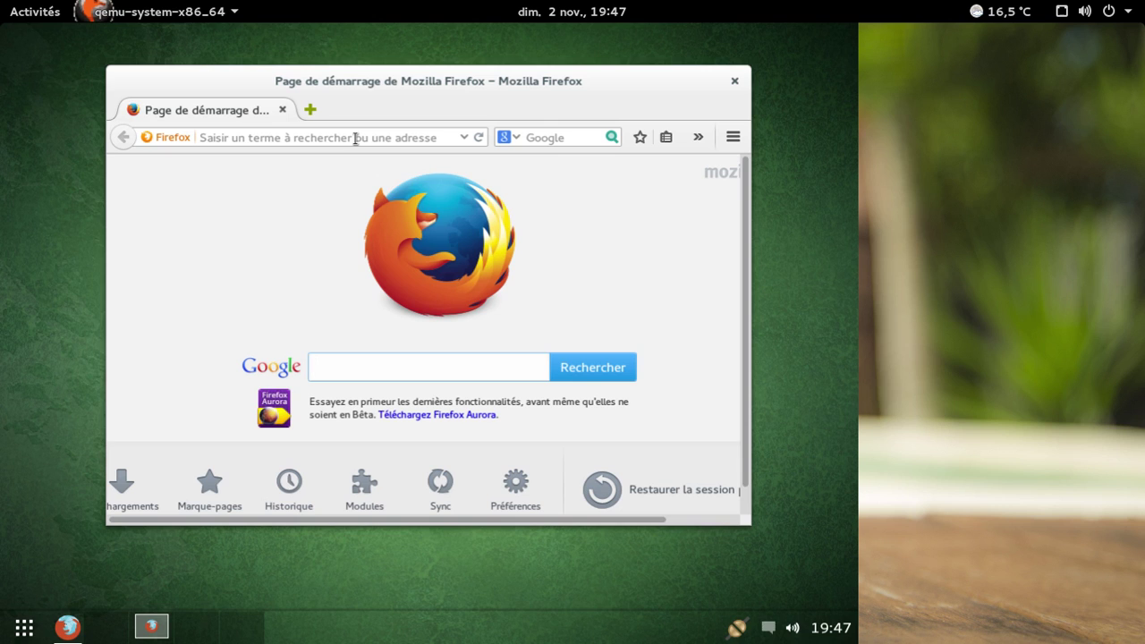
- Load evolve-os.com in Firefox, and maximize the browser window
{"action": "left_click", "coordinate": [356, 137]}
{"action": "type", "text": "evol"}
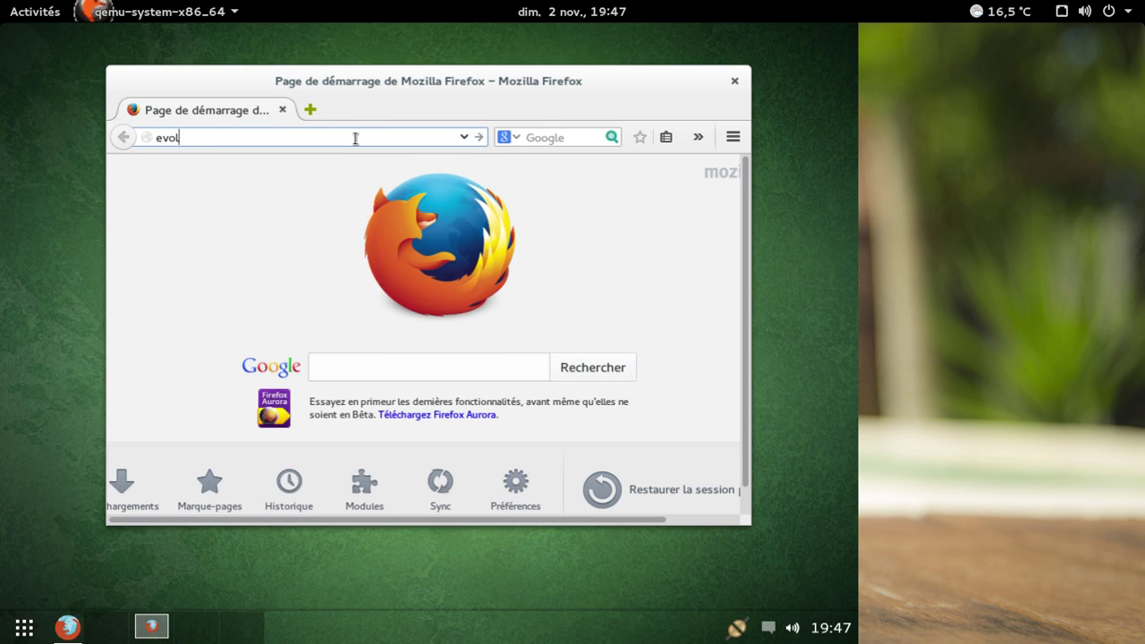
{"action": "type", "text": "ve-os.com"}
{"action": "key", "text": "Return"}
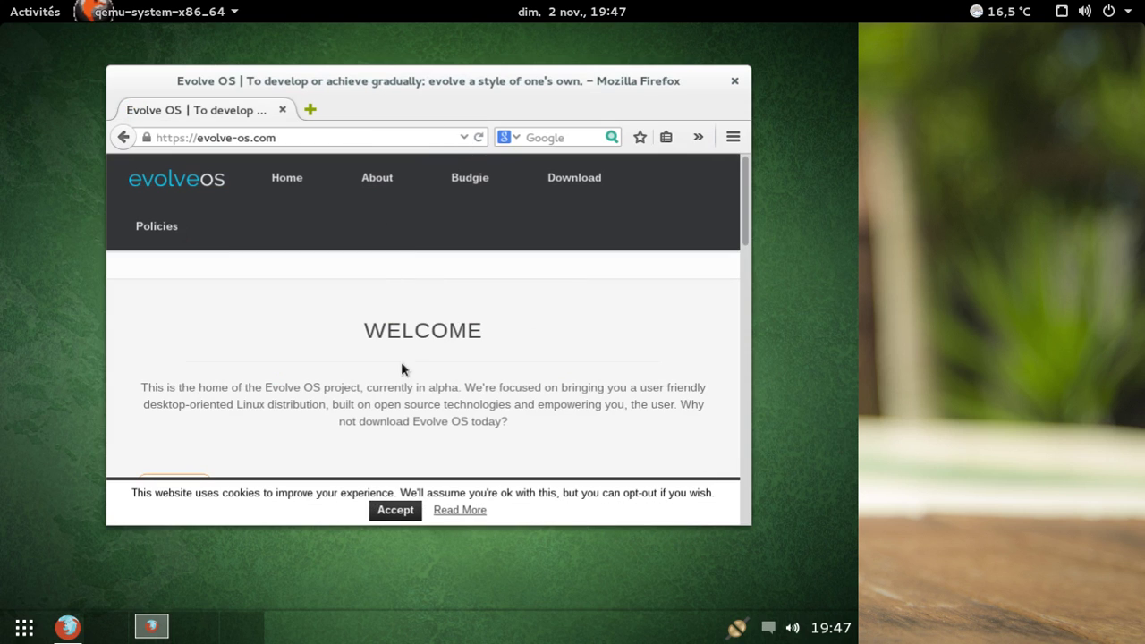
{"action": "double_click", "coordinate": [439, 81]}
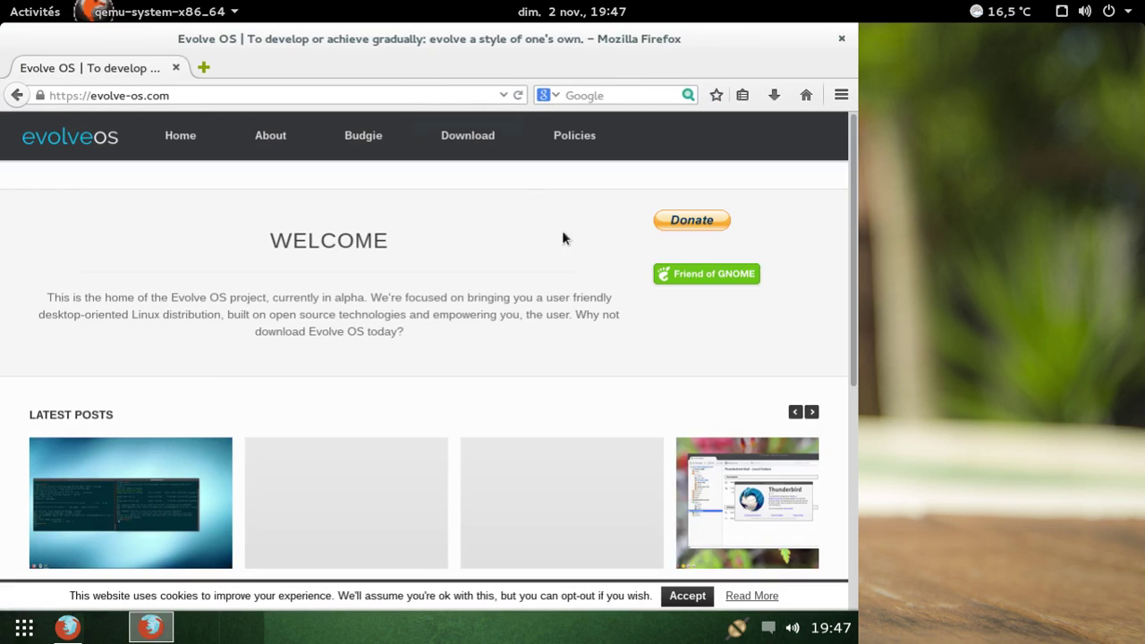
- Look through the Evolve OS home page, and open the site's Budgie page to read its description
{"action": "scroll", "coordinate": [566, 244], "scroll_direction": "down", "scroll_amount": 4}
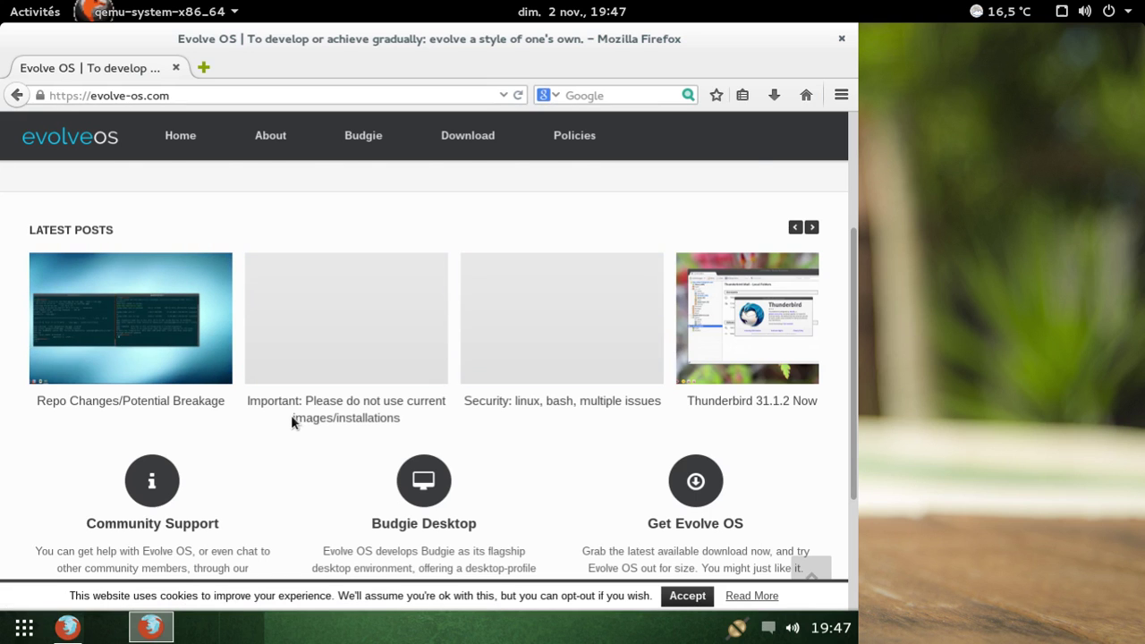
{"action": "scroll", "coordinate": [291, 420], "scroll_direction": "up", "scroll_amount": 4}
{"action": "left_click", "coordinate": [369, 136]}
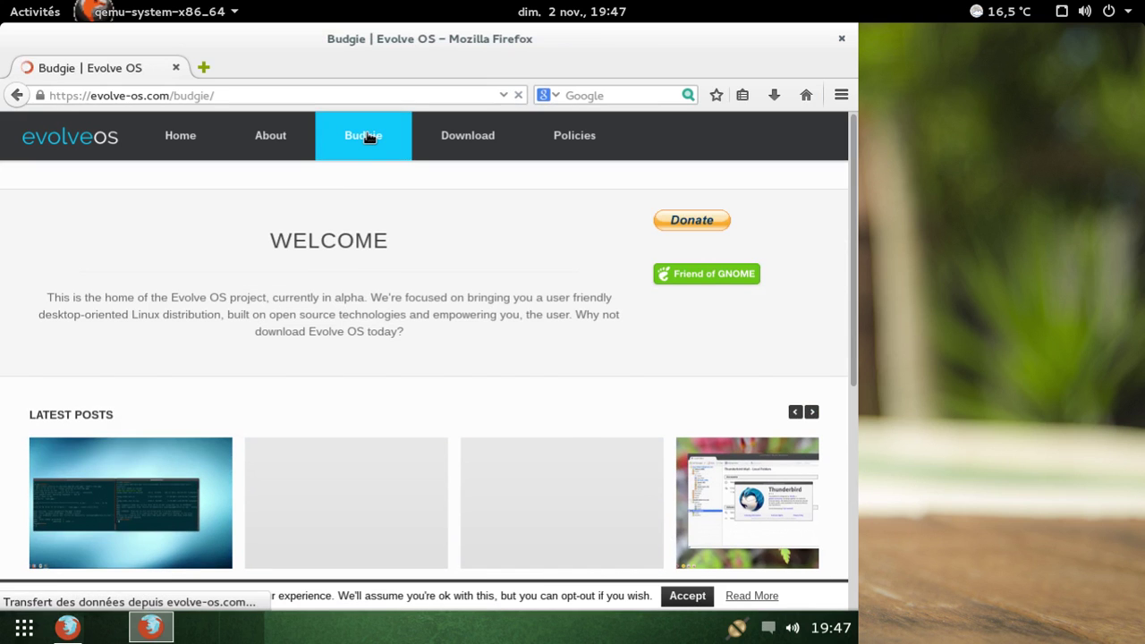
{"action": "scroll", "coordinate": [554, 197], "scroll_direction": "down", "scroll_amount": 2}
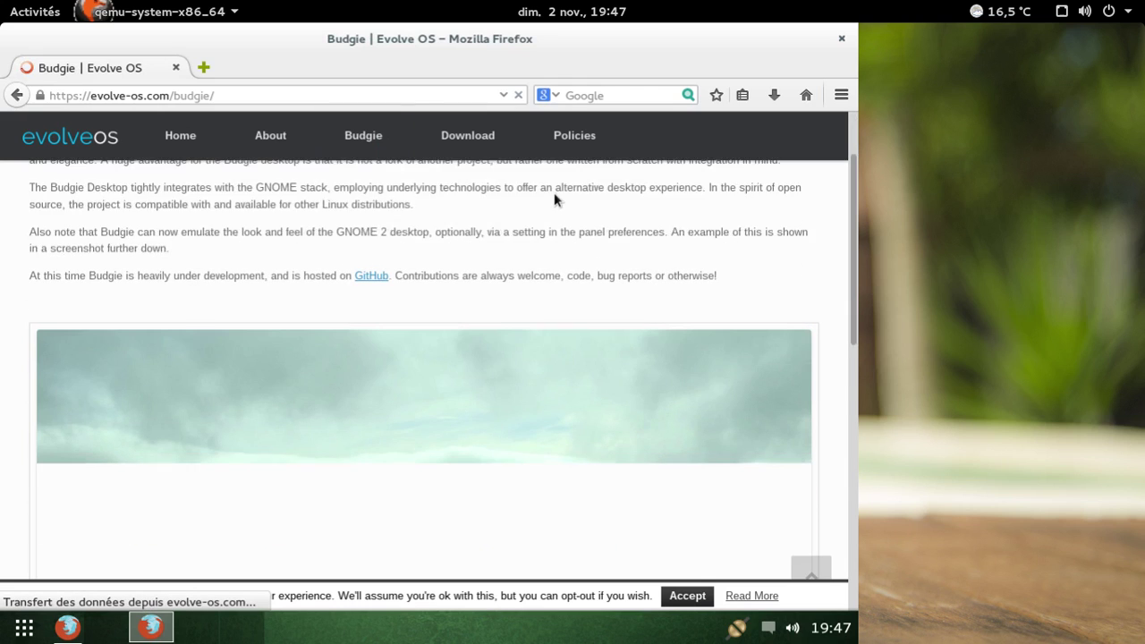
- Examine the Budgie page's desktop screenshots and installation options for other distributions, and request the site's About page
{"action": "scroll", "coordinate": [554, 192], "scroll_direction": "down", "scroll_amount": 2}
{"action": "scroll", "coordinate": [555, 197], "scroll_direction": "down", "scroll_amount": 4}
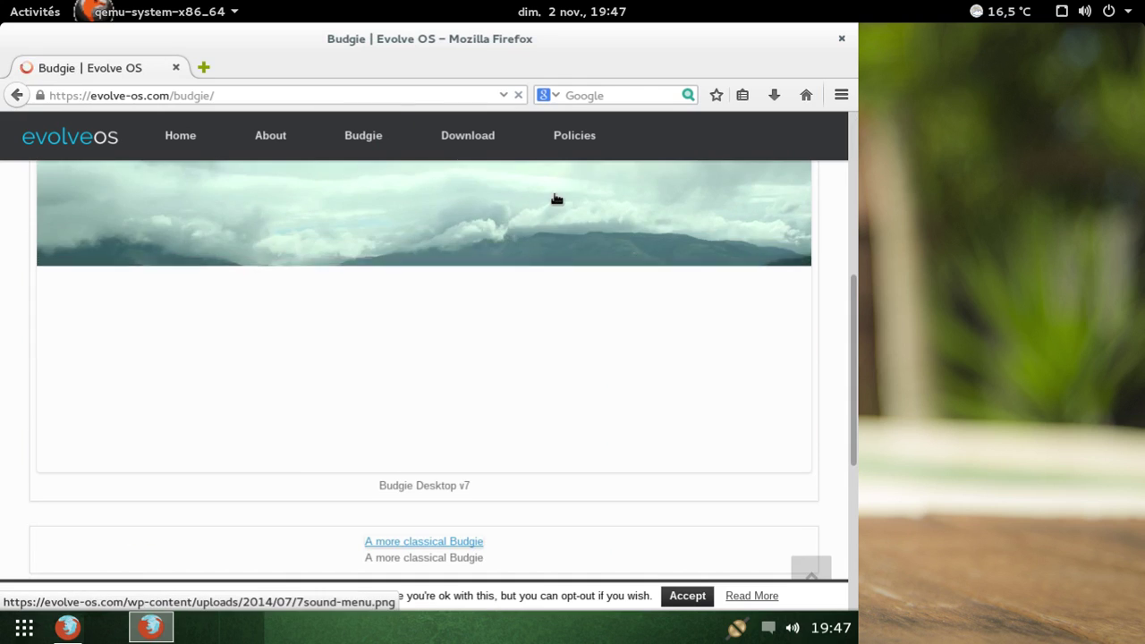
{"action": "scroll", "coordinate": [555, 198], "scroll_direction": "down", "scroll_amount": 4}
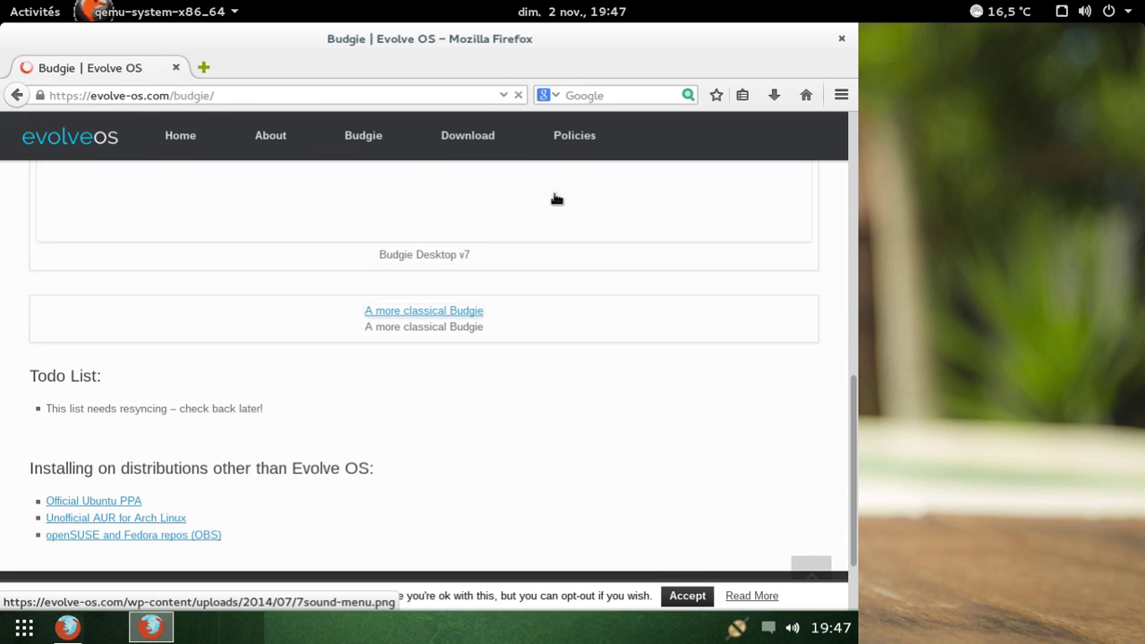
{"action": "scroll", "coordinate": [556, 198], "scroll_direction": "up", "scroll_amount": 4}
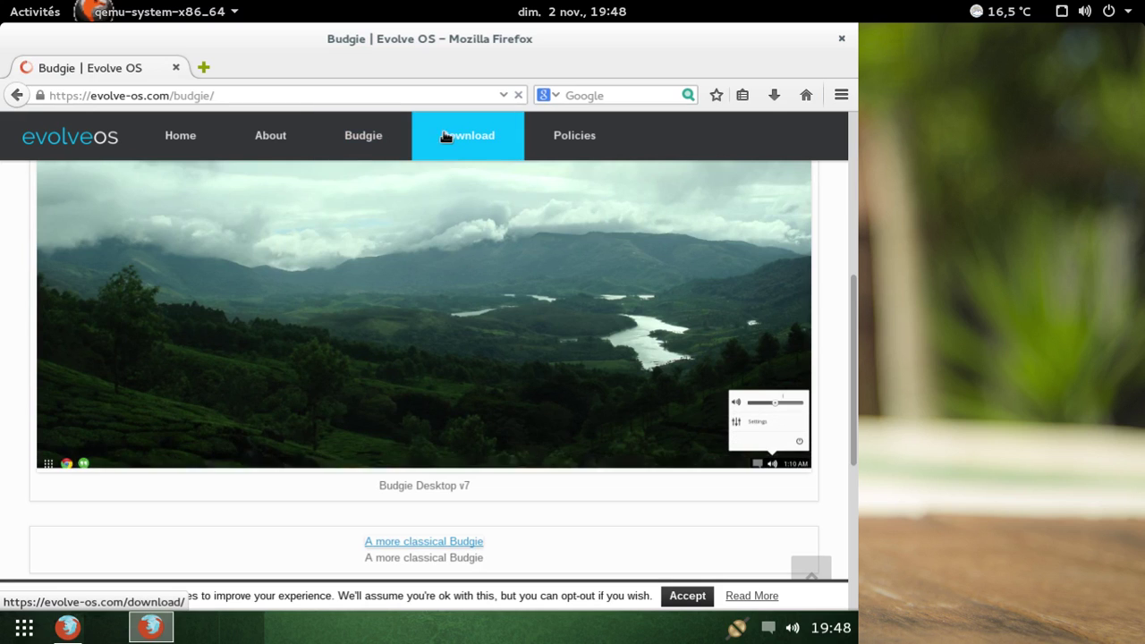
{"action": "left_click", "coordinate": [300, 145]}
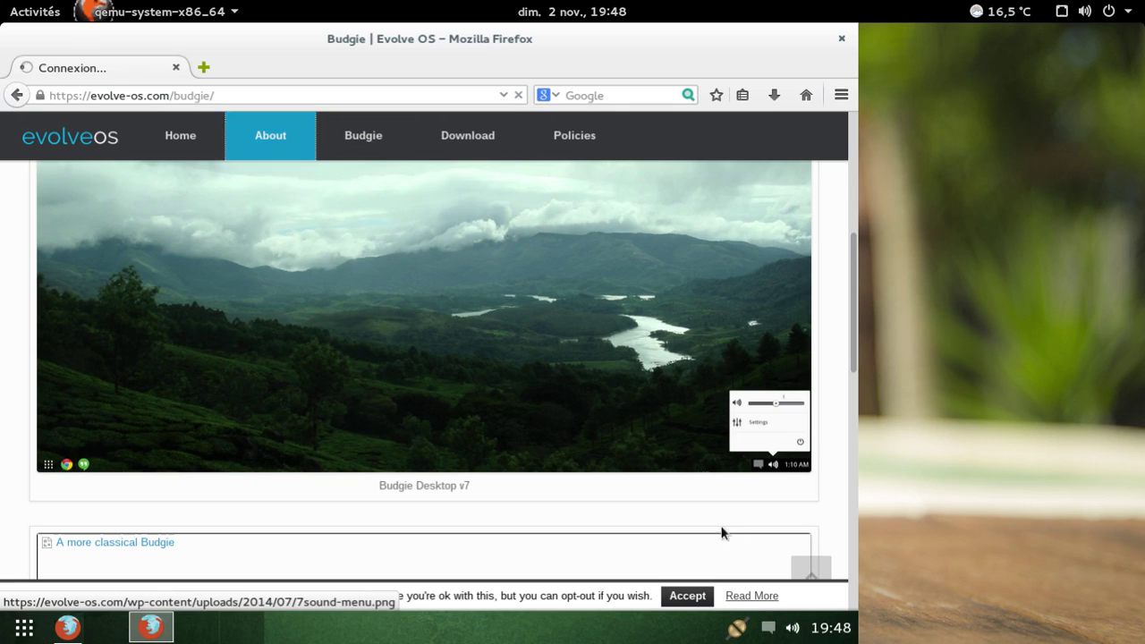
- View the Budgie panel's volume and settings popup, dismiss it, and close Firefox
{"action": "left_click", "coordinate": [793, 629]}
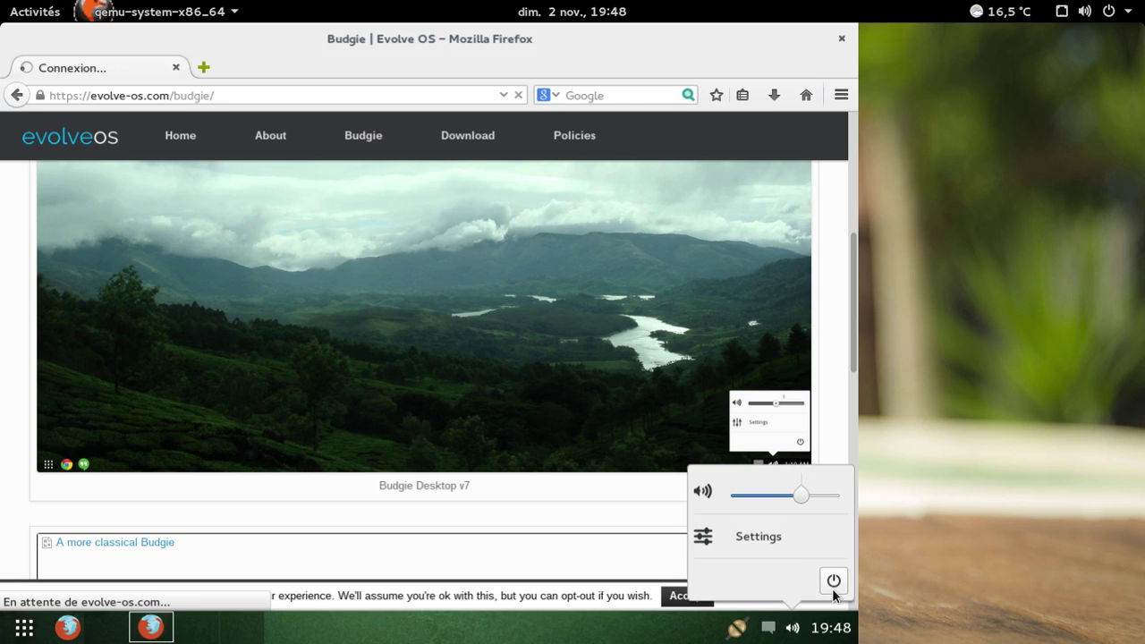
{"action": "left_click", "coordinate": [305, 71]}
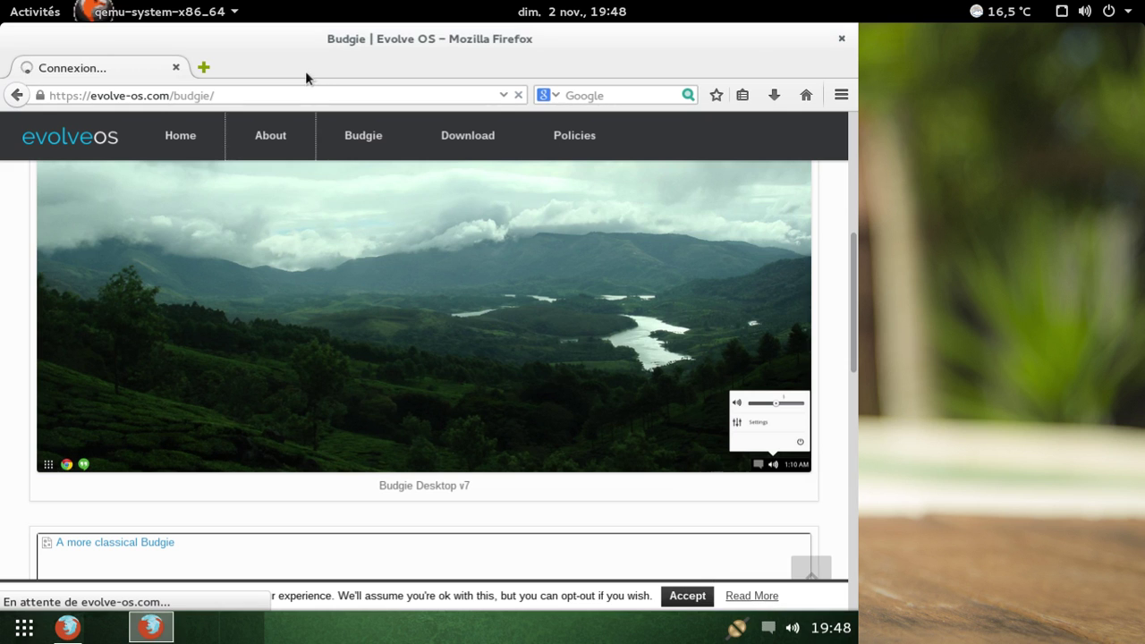
{"action": "left_click", "coordinate": [842, 39]}
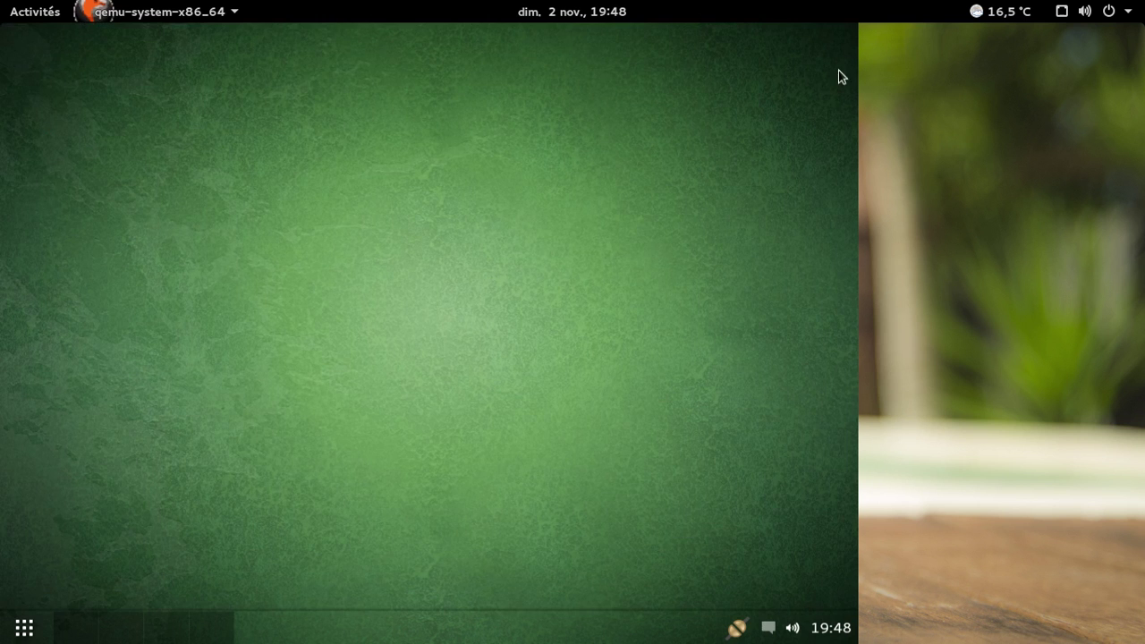
- Launch Gestionnaire d'archives from the application menu's Utilitaires category
{"action": "left_click", "coordinate": [24, 630]}
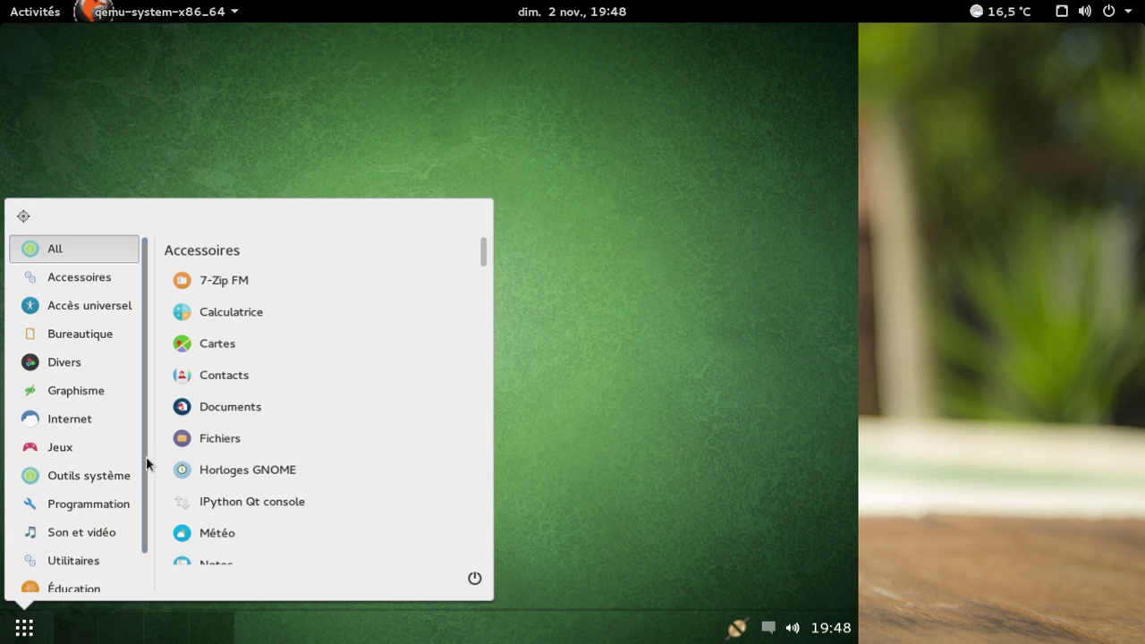
{"action": "scroll", "coordinate": [141, 552], "scroll_direction": "down", "scroll_amount": 1}
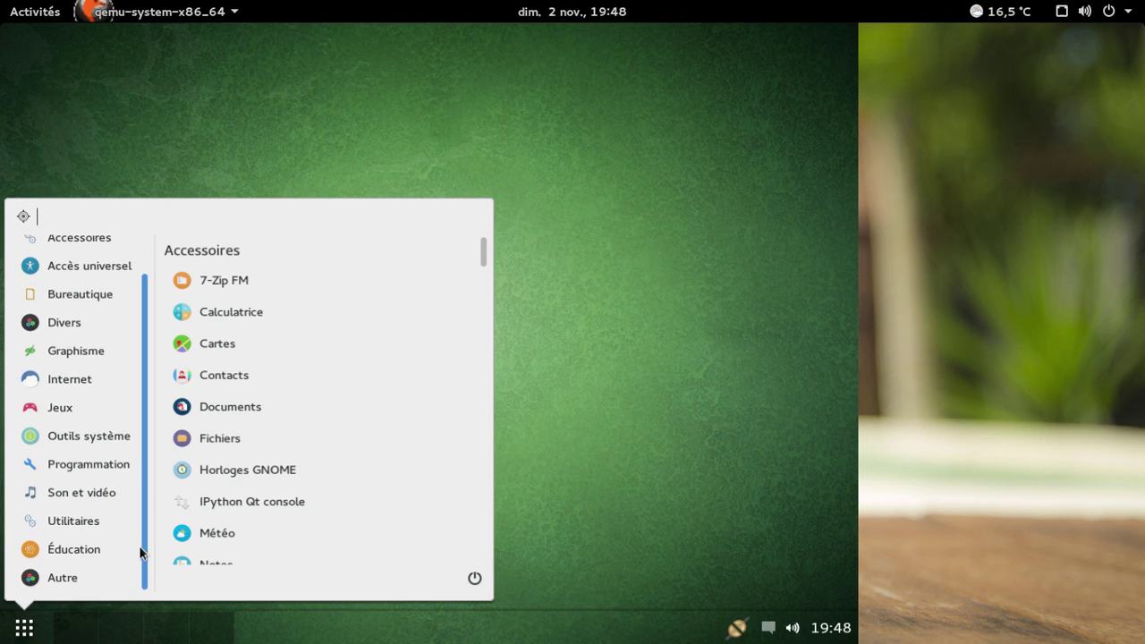
{"action": "left_click", "coordinate": [95, 519]}
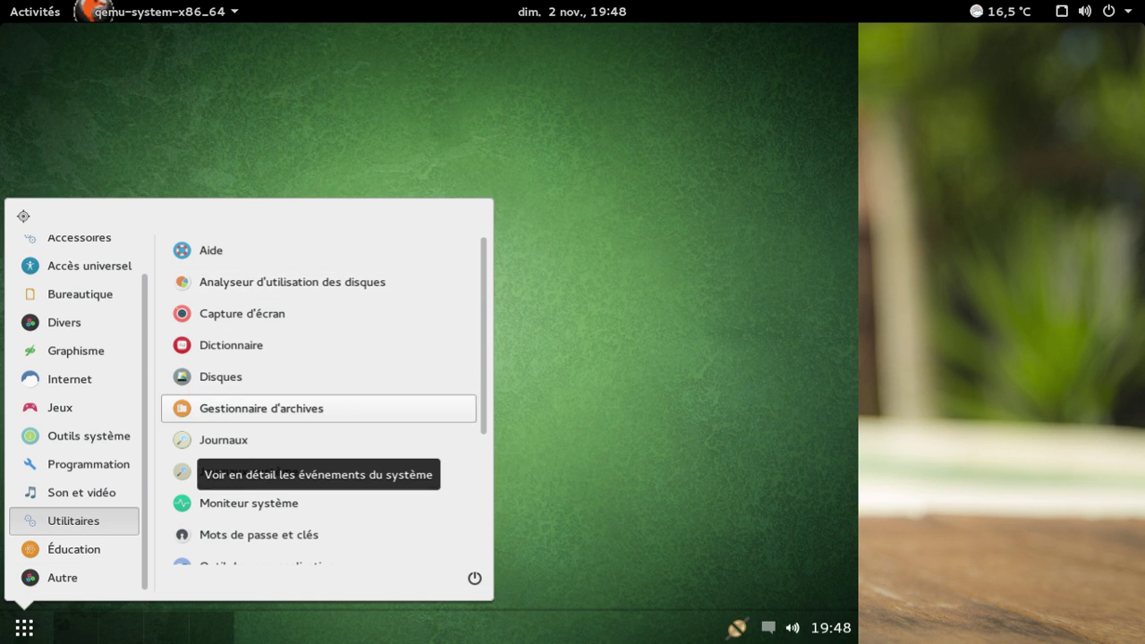
{"action": "left_click", "coordinate": [233, 416]}
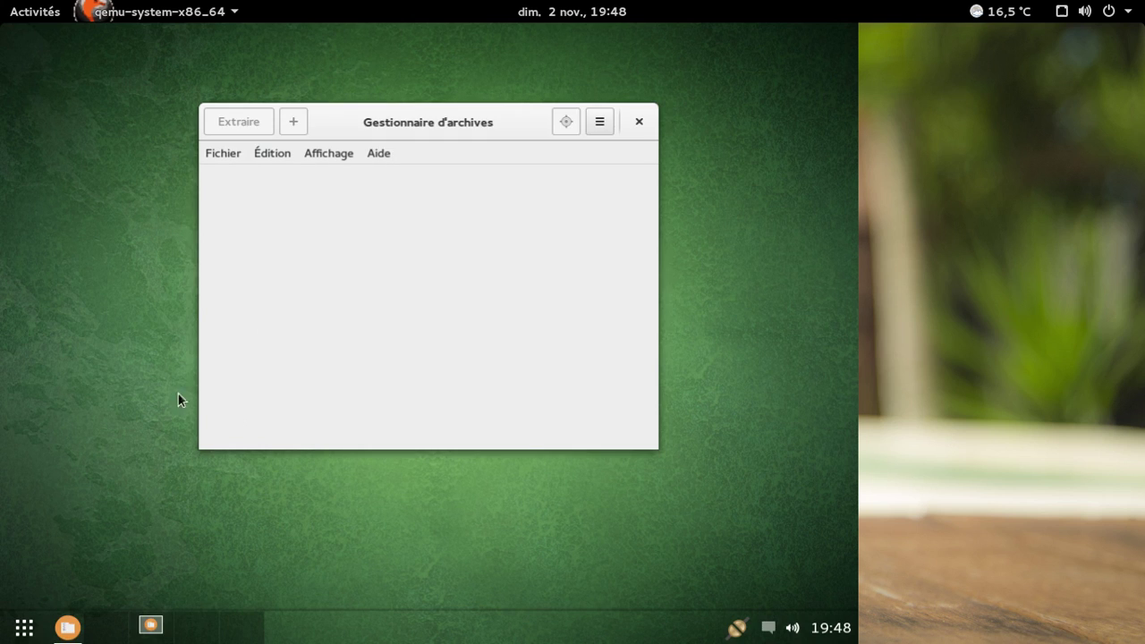
- Launch the Fichiers file manager and the Mines game from the application menu, keeping the archive manager open
{"action": "left_click", "coordinate": [24, 630]}
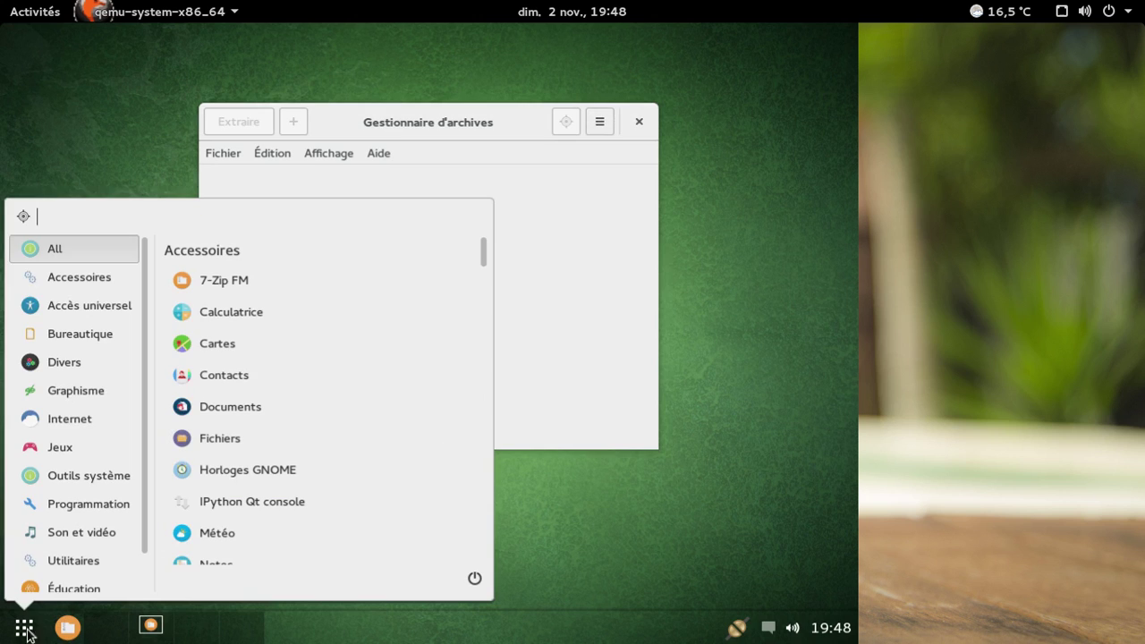
{"action": "left_click", "coordinate": [236, 444]}
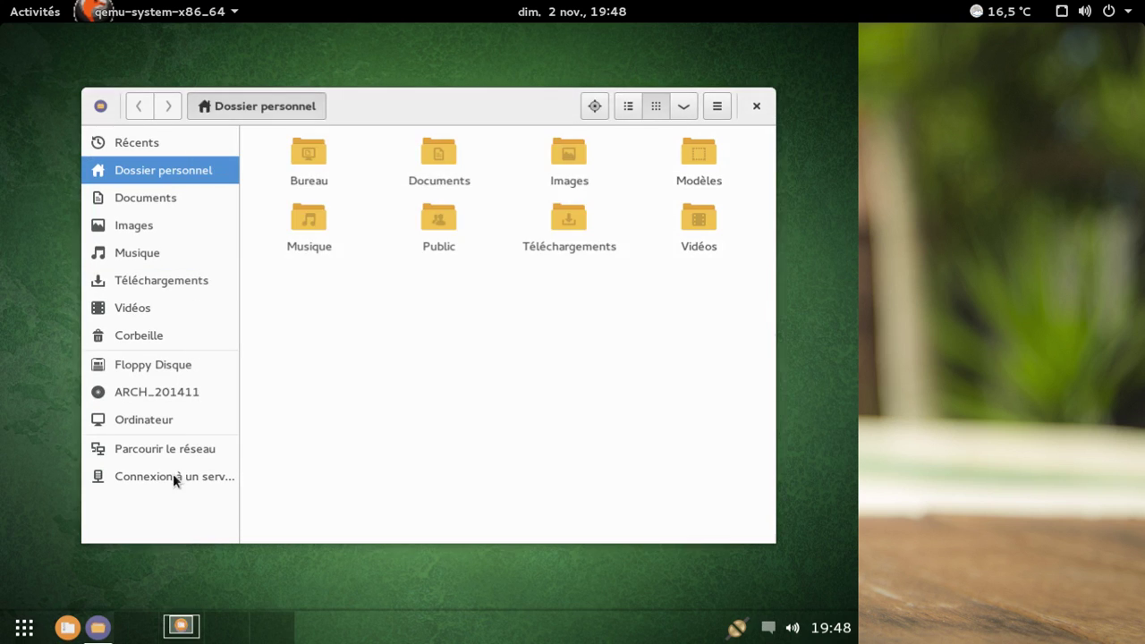
{"action": "left_click", "coordinate": [18, 634]}
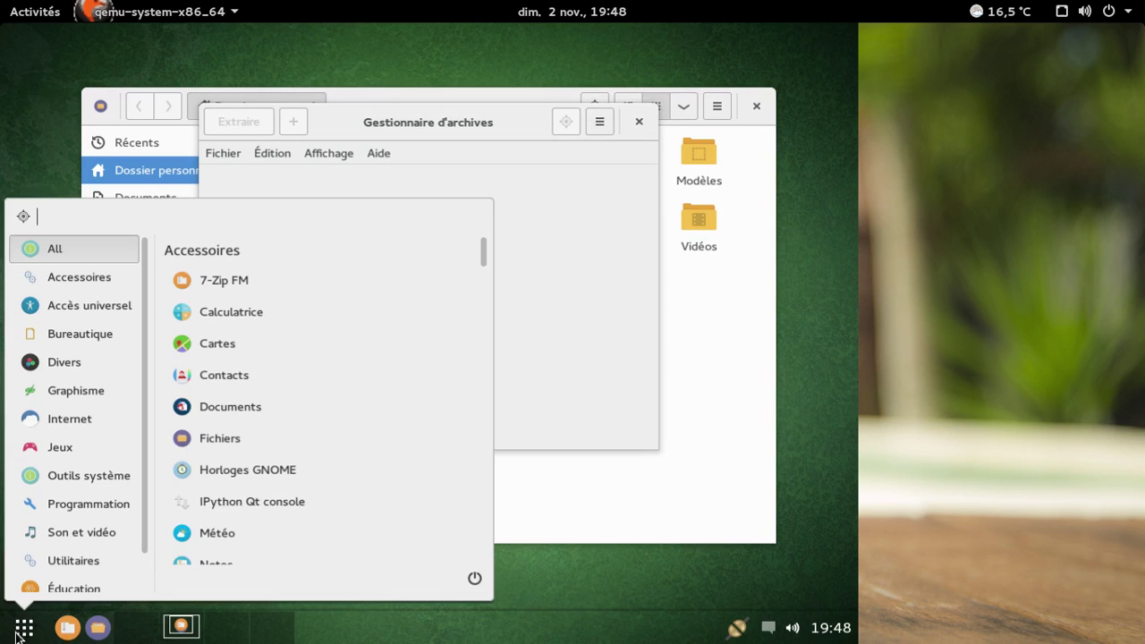
{"action": "mouse_move", "coordinate": [108, 446]}
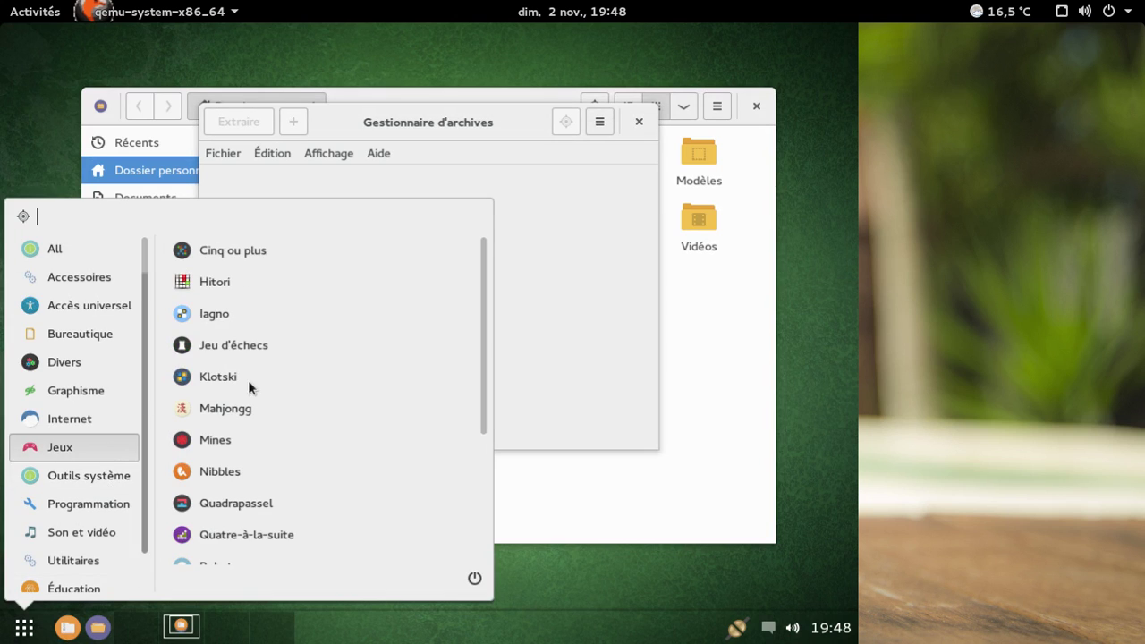
{"action": "left_click", "coordinate": [222, 446]}
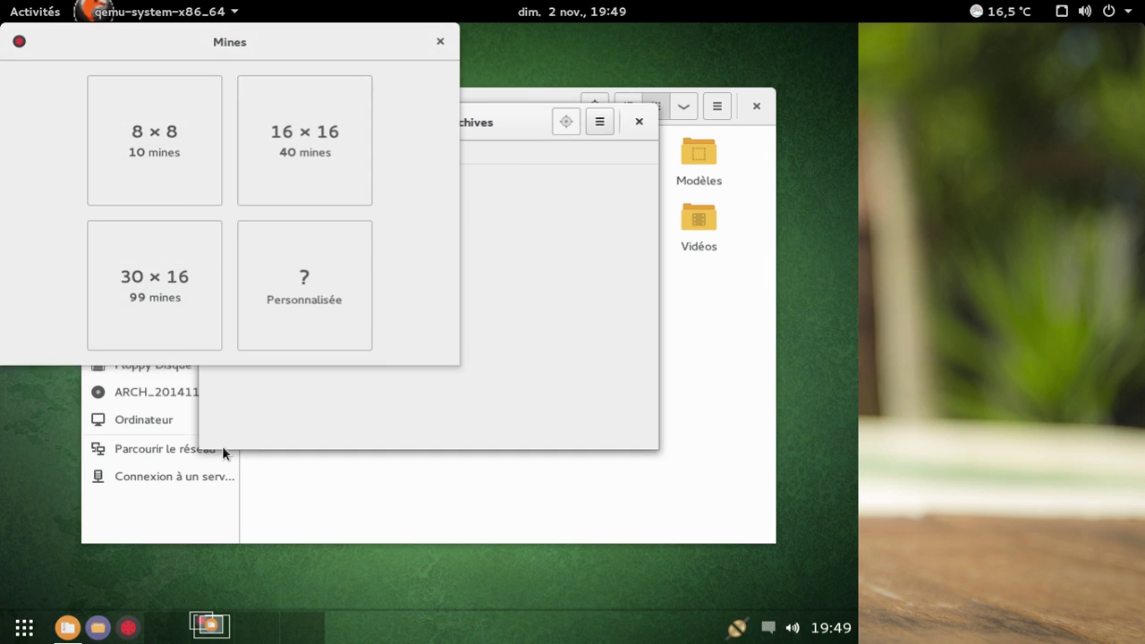
- Close the archive manager, Mines and file manager windows to clear the Budgie desktop
{"action": "left_click", "coordinate": [639, 122]}
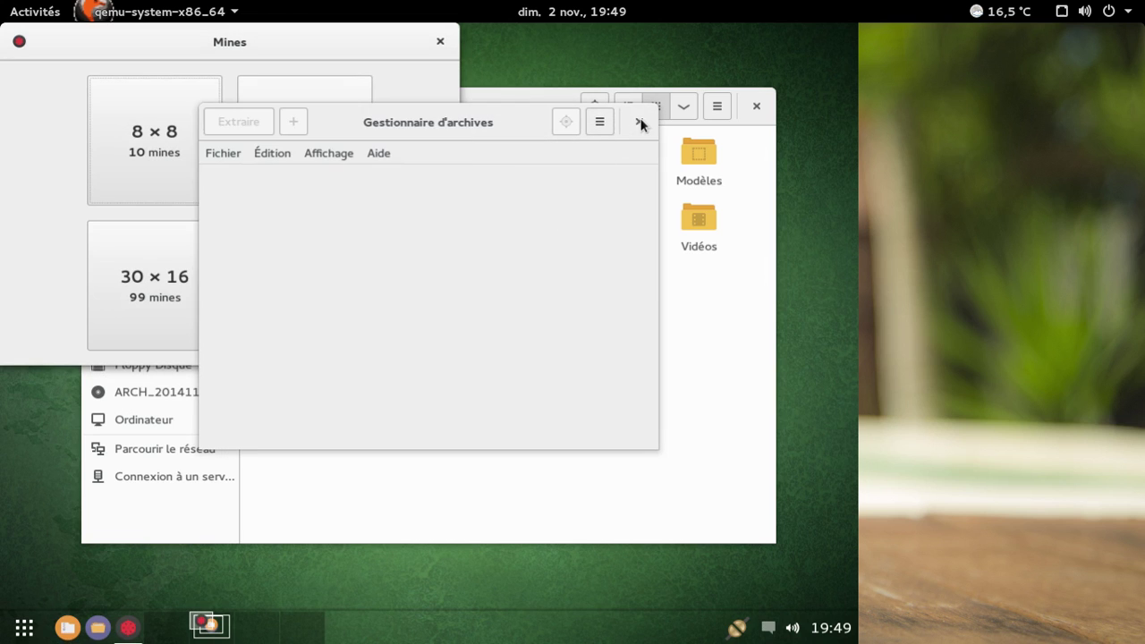
{"action": "left_click", "coordinate": [440, 41]}
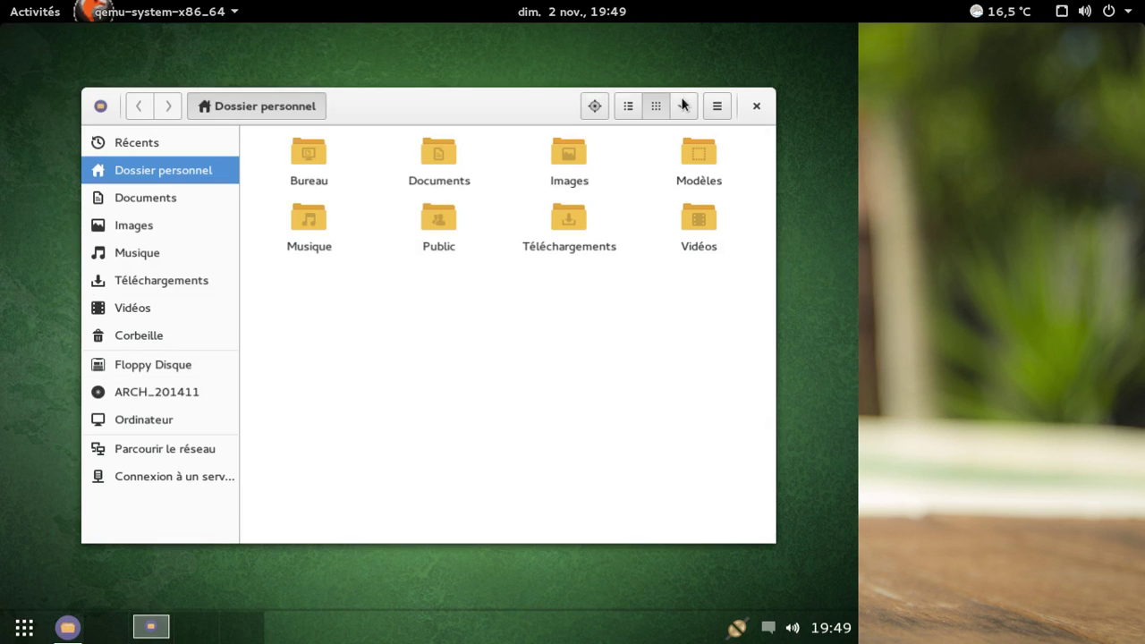
{"action": "left_click", "coordinate": [757, 107]}
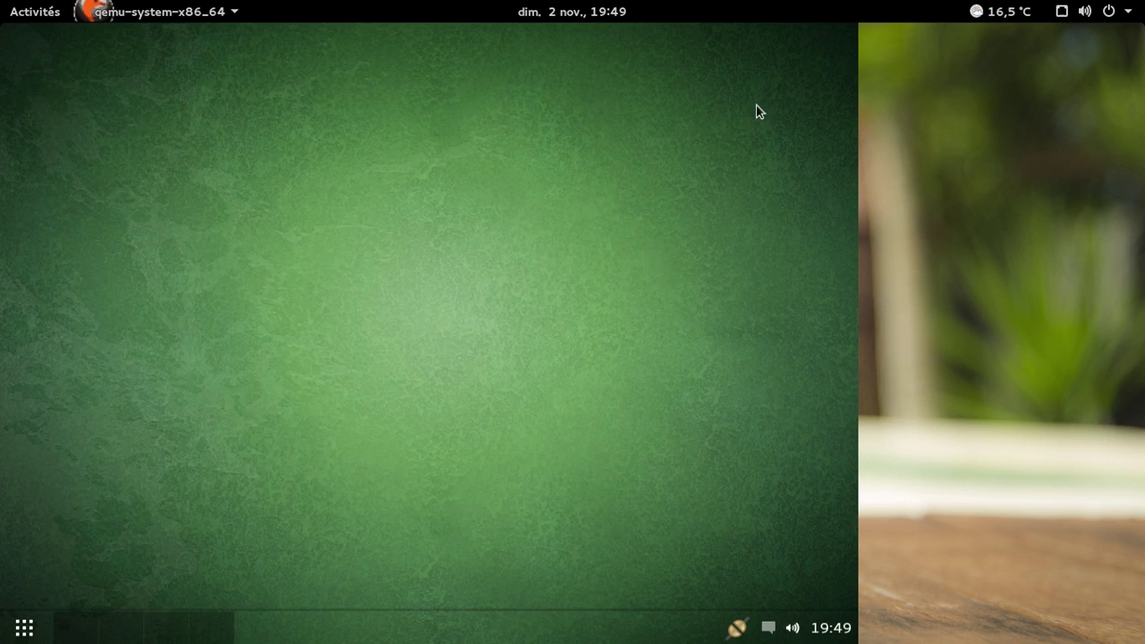
- Shut down the Budgie virtual machine from its session dialog, and switch to the SimpleScreenRecorder window on the host
{"action": "left_click", "coordinate": [25, 628]}
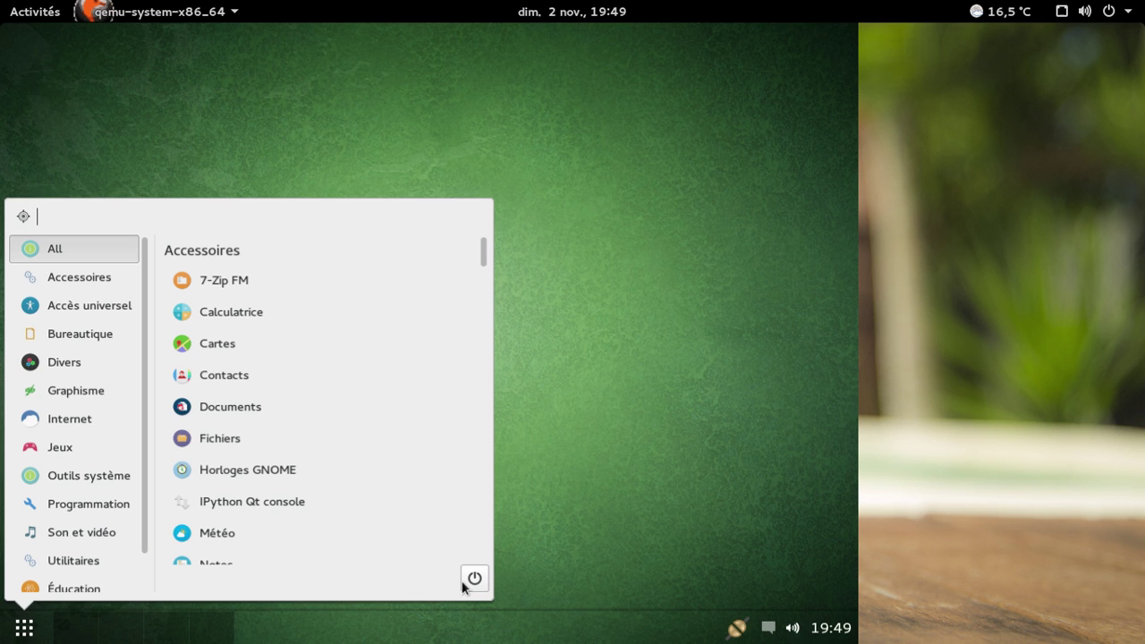
{"action": "left_click", "coordinate": [464, 581]}
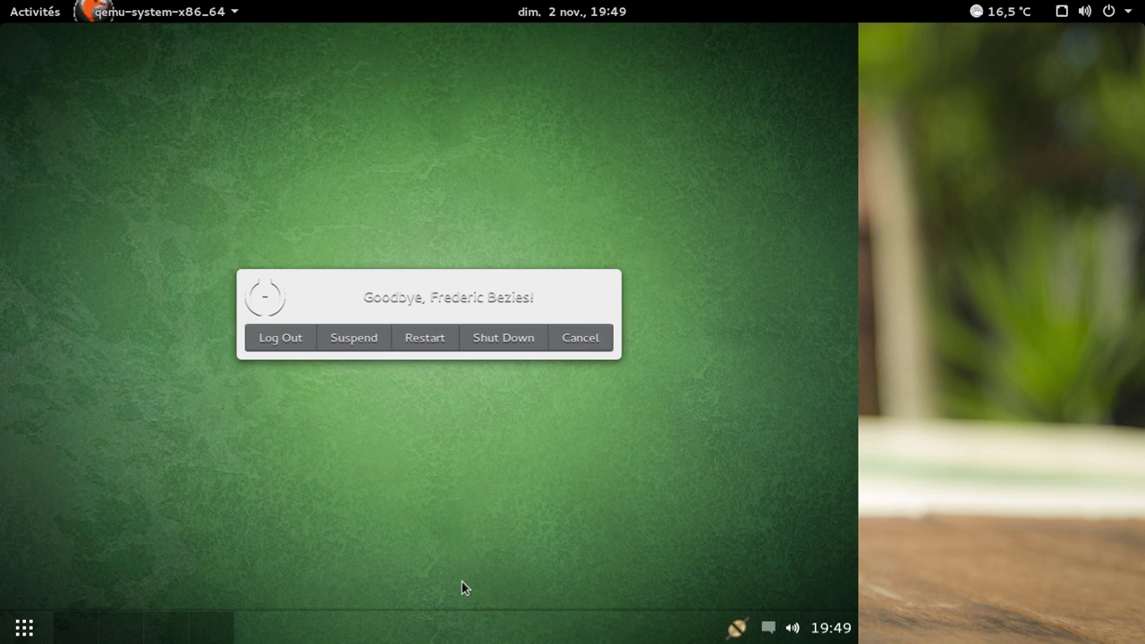
{"action": "left_click", "coordinate": [537, 345]}
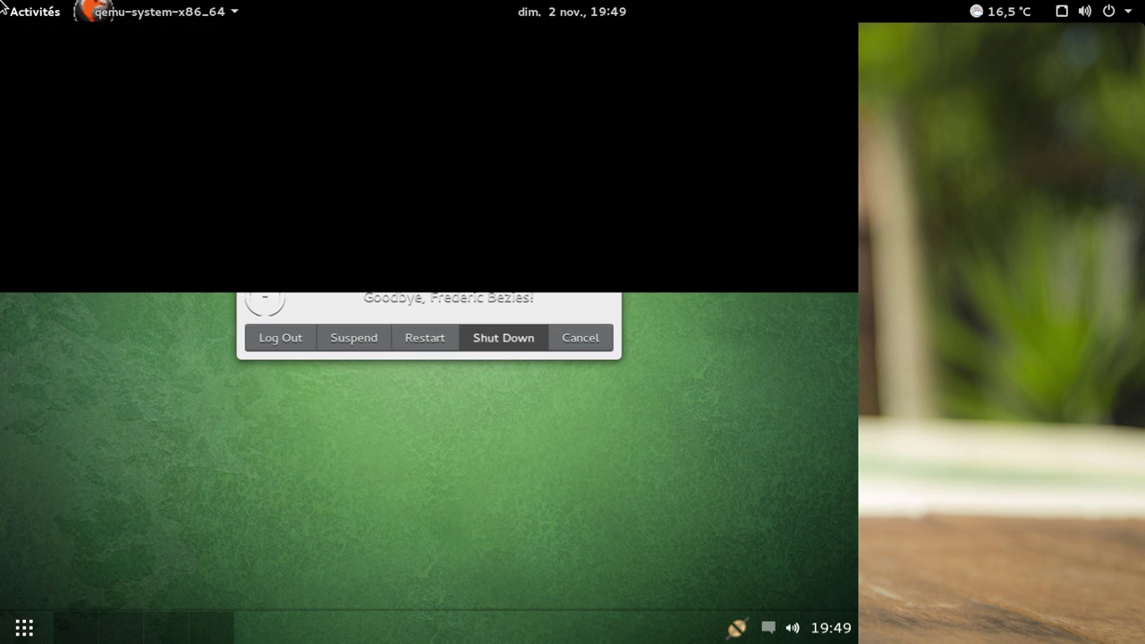
{"action": "left_click", "coordinate": [34, 10]}
{"action": "left_click", "coordinate": [247, 321]}
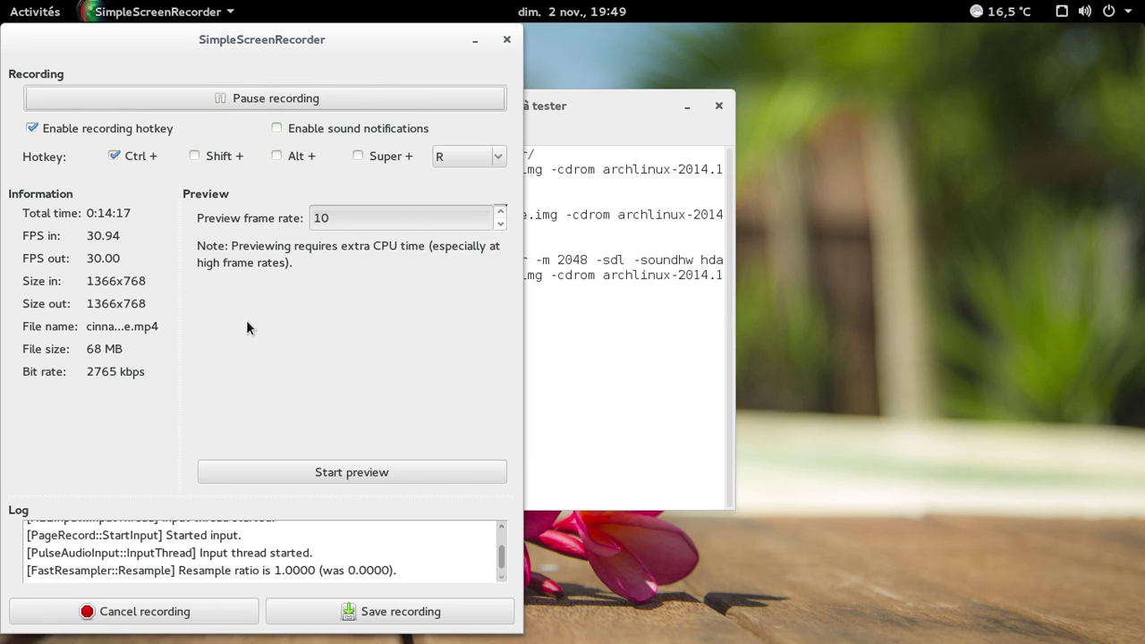